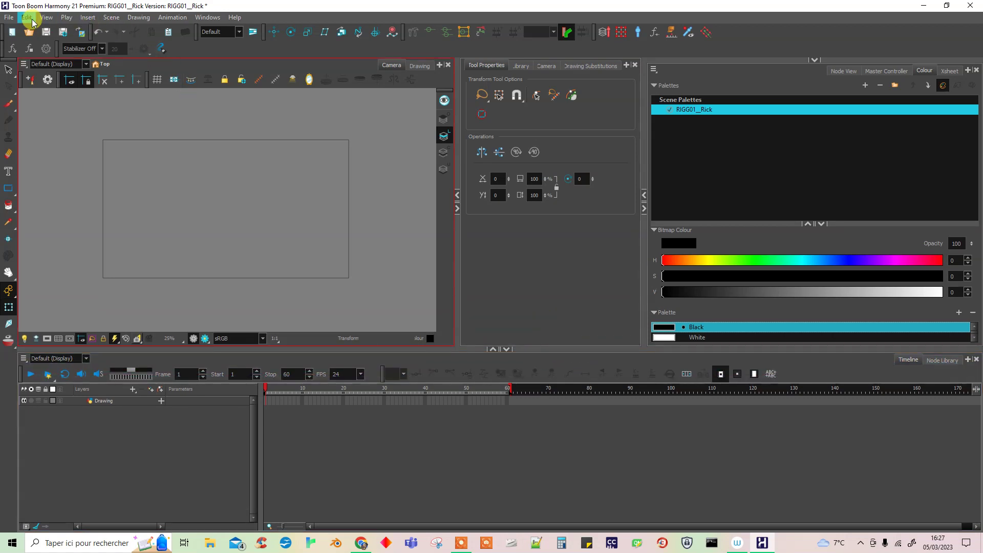
Review the General and Advanced pages of the Preferences and accept the dialog
click(28, 18)
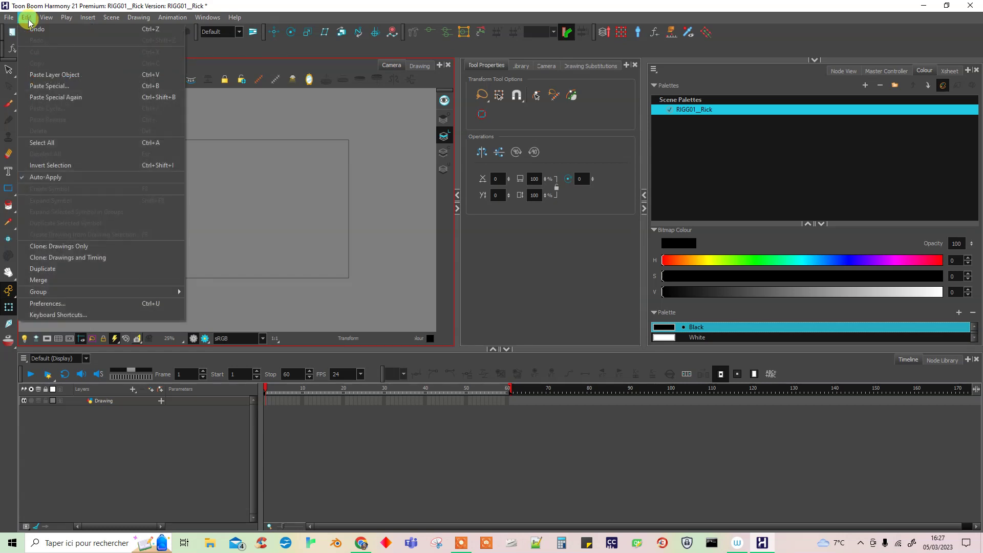
click(68, 304)
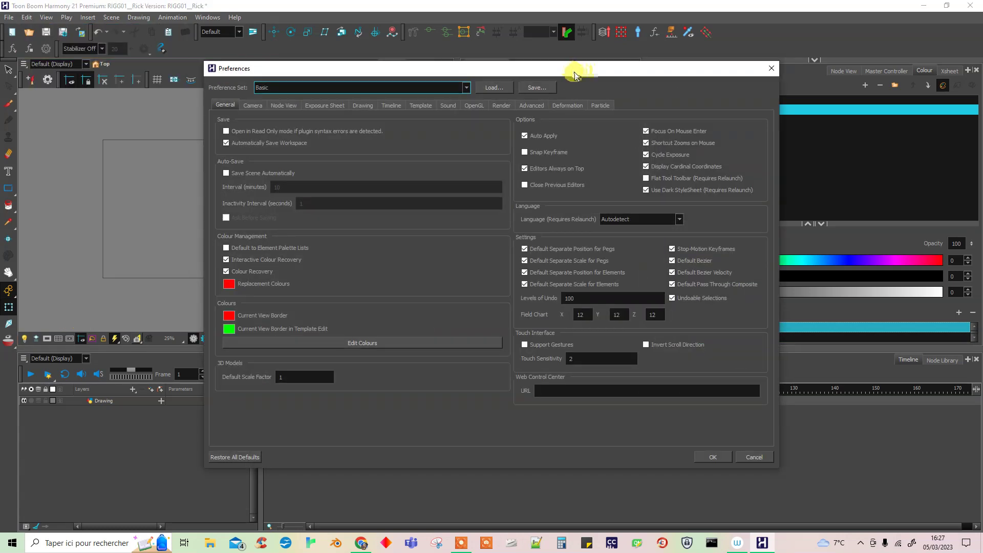
drag(575, 76, 445, 56)
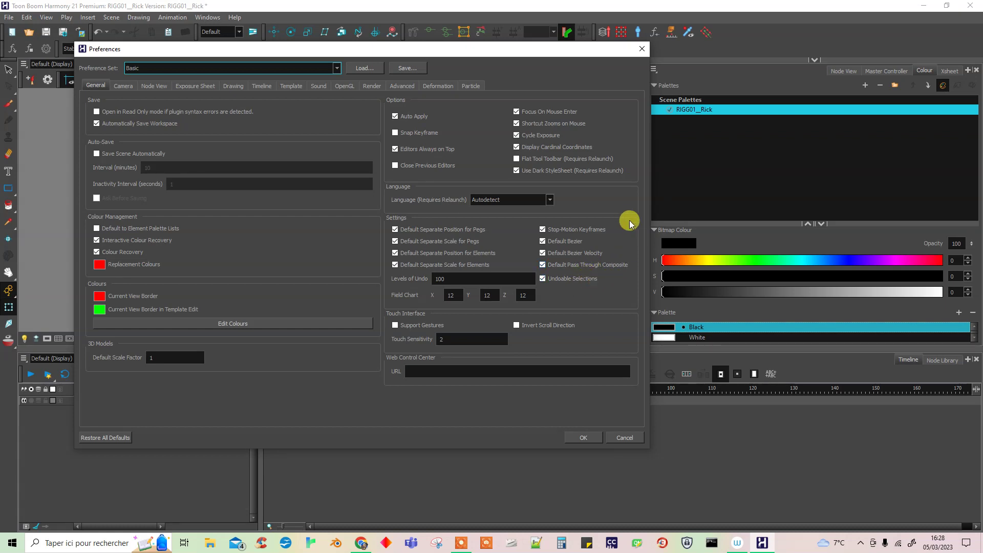
click(409, 86)
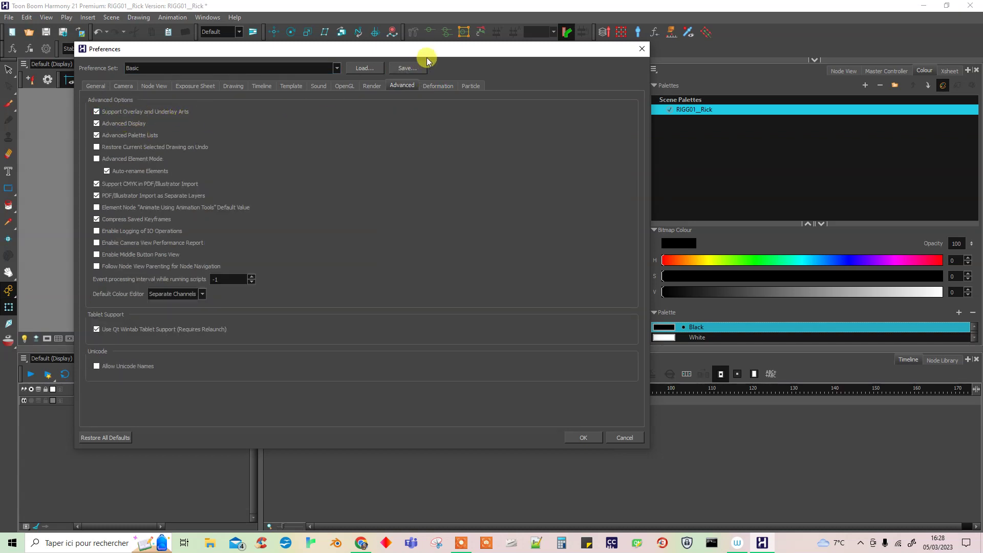
drag(440, 52, 477, 104)
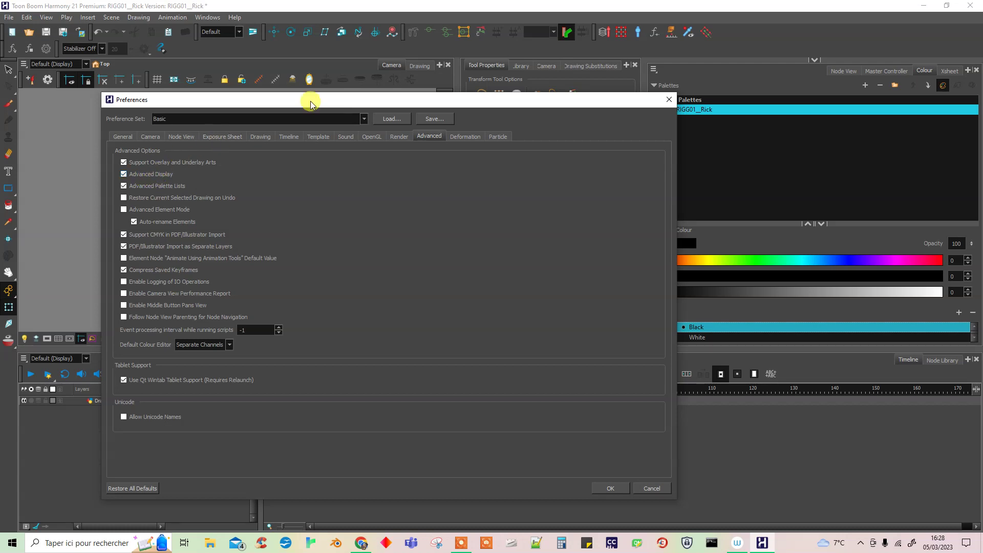
drag(312, 102, 321, 208)
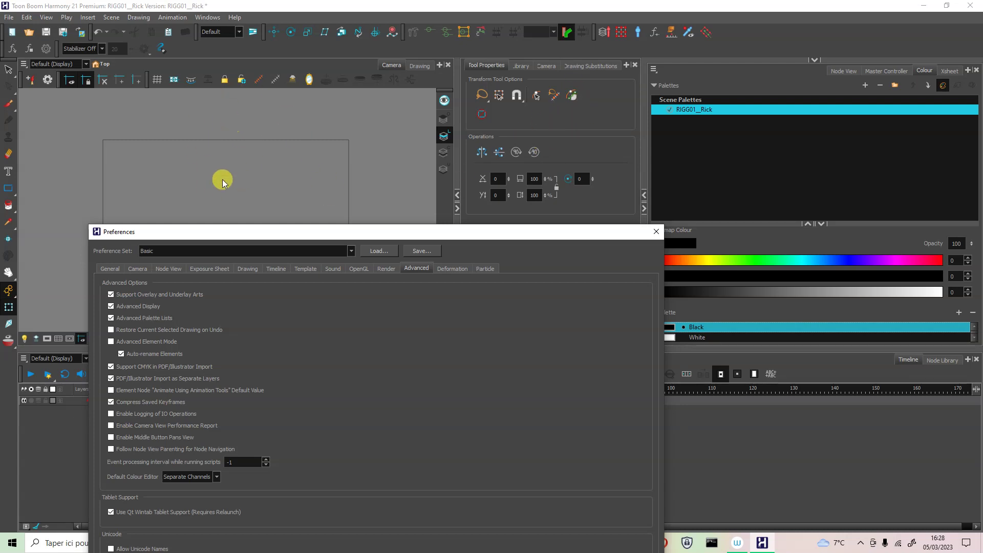
drag(368, 229, 386, 152)
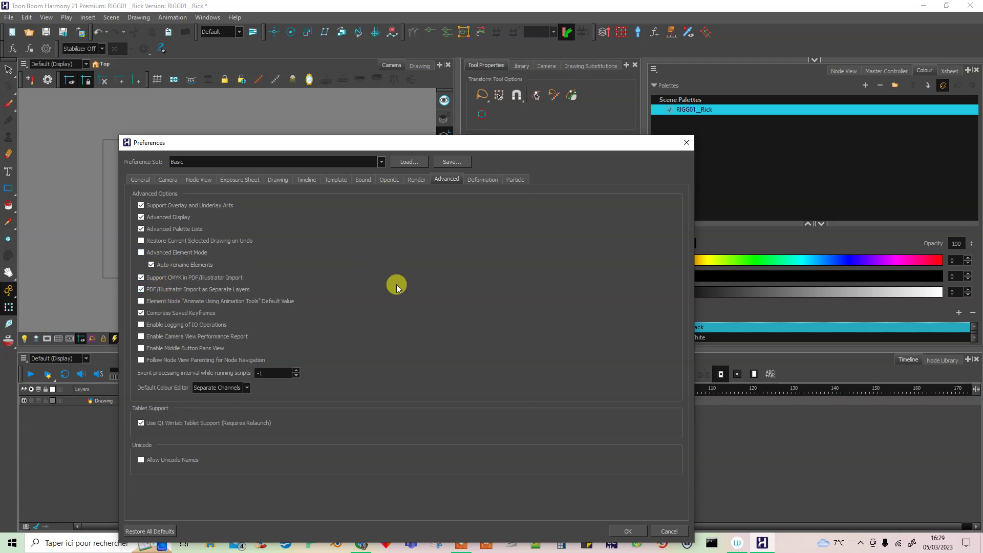
click(628, 531)
Reduce the Timeline's height and narrow the Camera view so the Tool Properties panel gets more width, checking the Drawing view too
drag(544, 348, 541, 430)
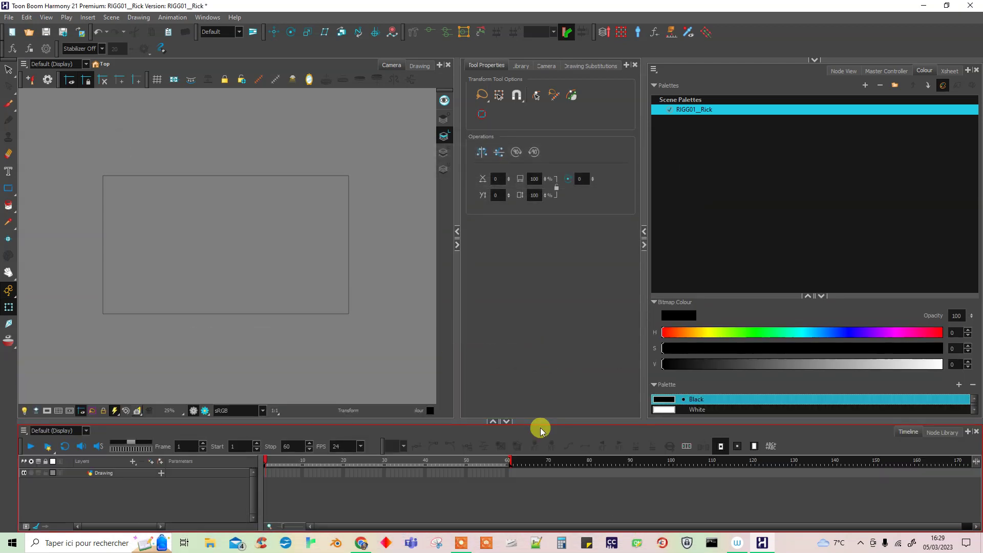
drag(643, 260, 658, 263)
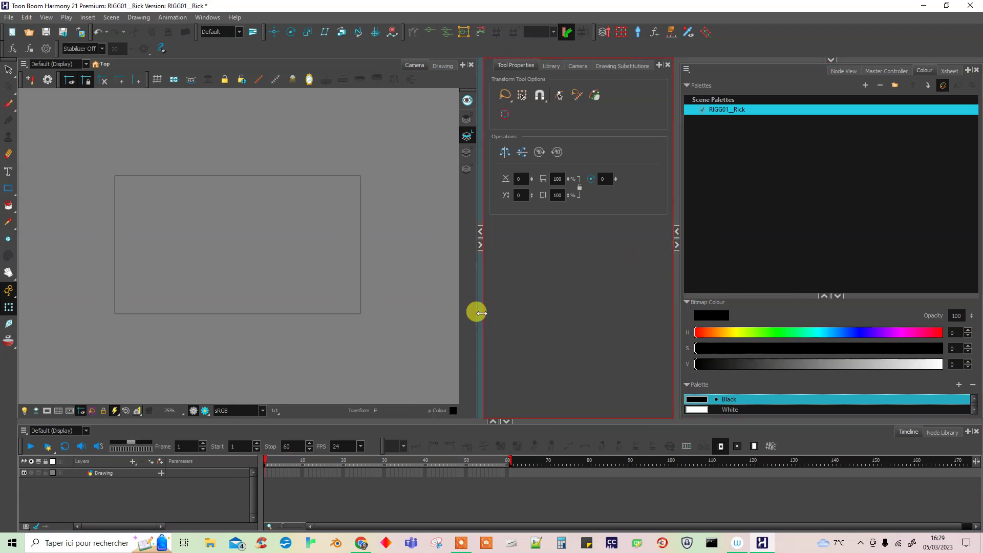
drag(477, 313, 423, 311)
click(385, 65)
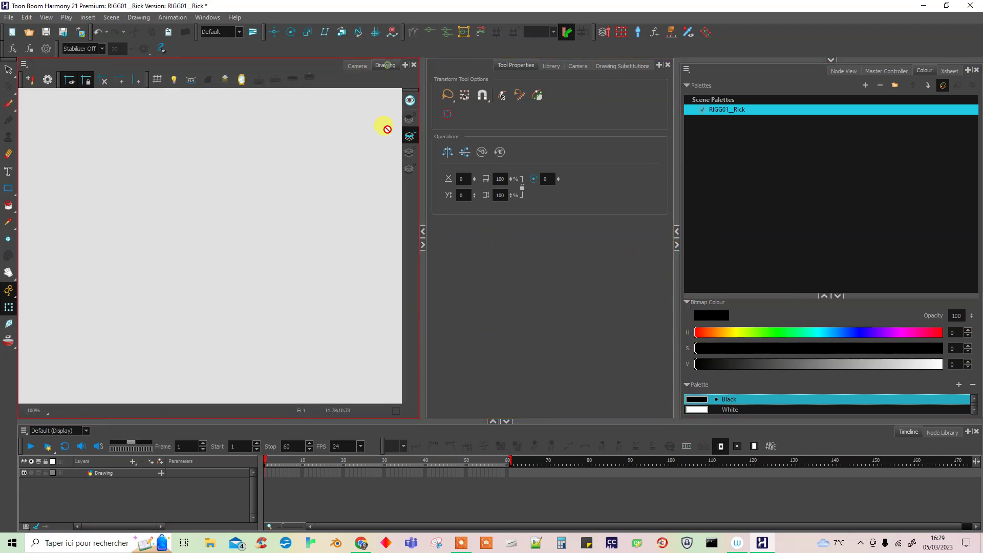
click(357, 66)
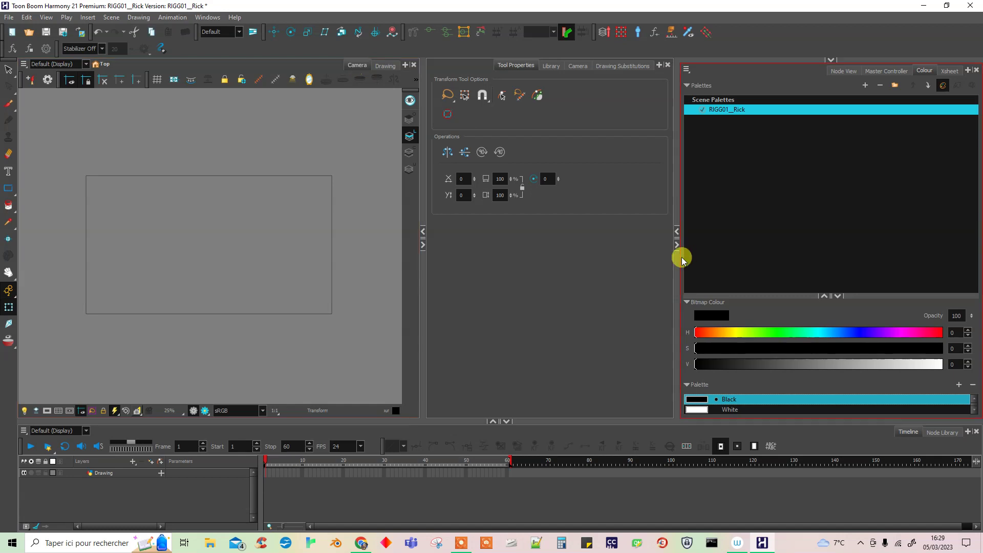
drag(676, 265, 687, 262)
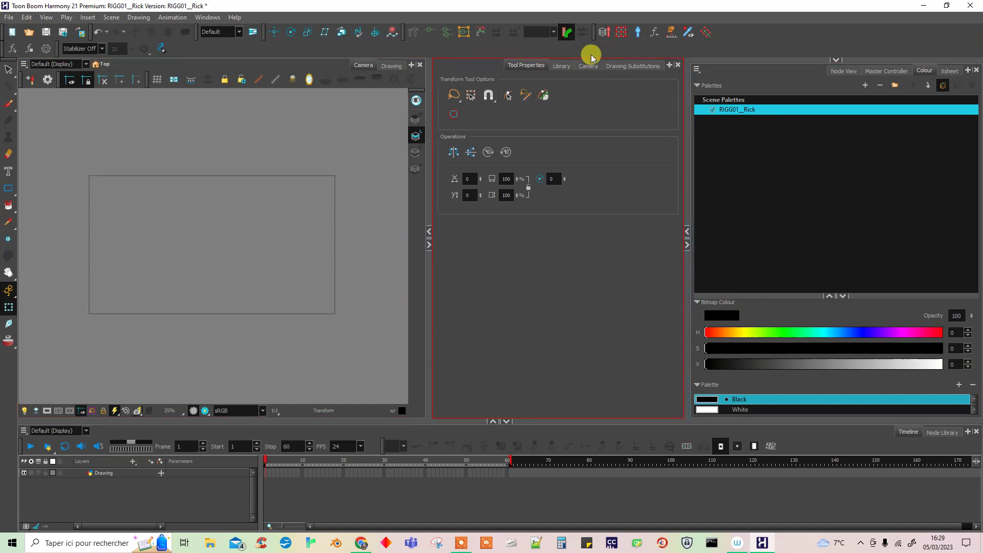
Look through the Library, Camera and Drawing Substitutions views of the middle panel, comparing the display lists of both Camera views
click(563, 66)
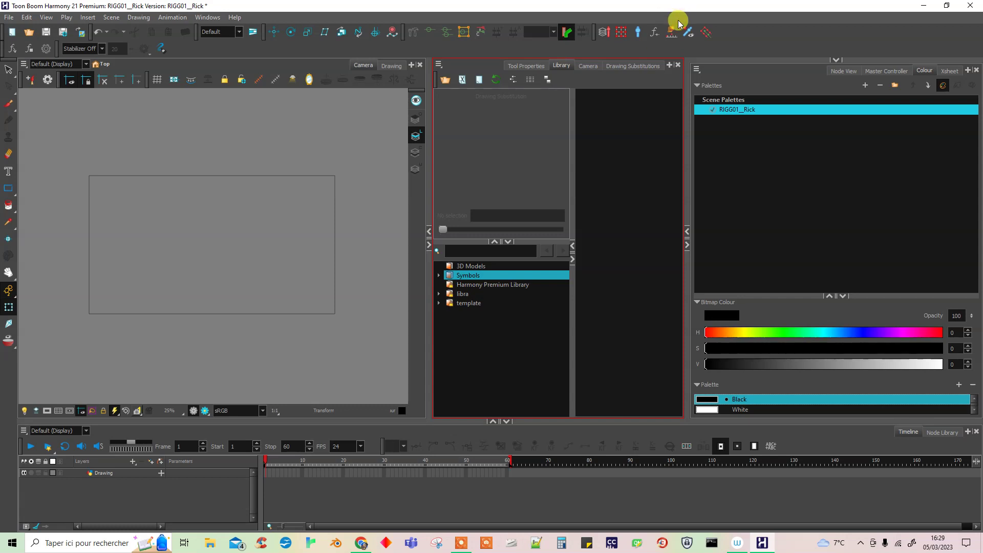
click(594, 64)
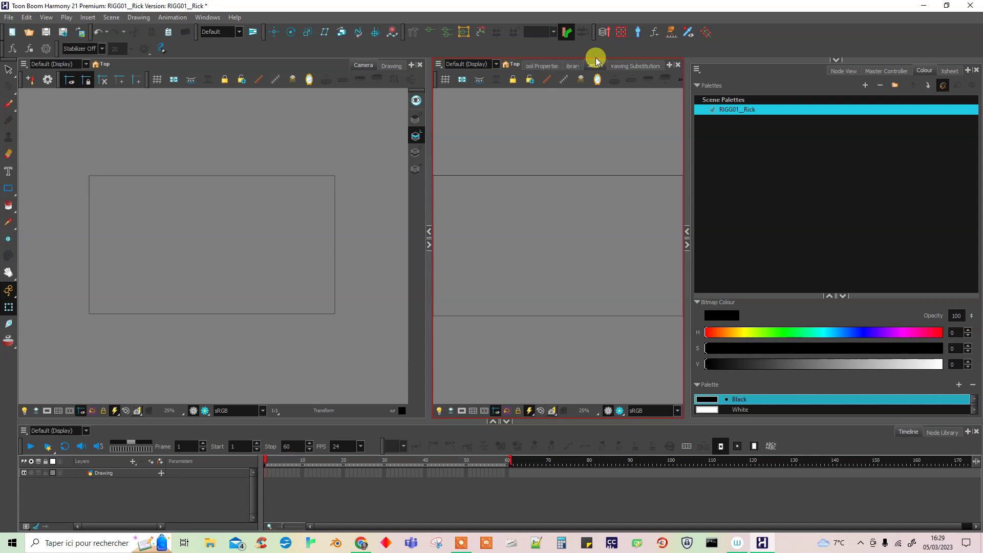
click(491, 63)
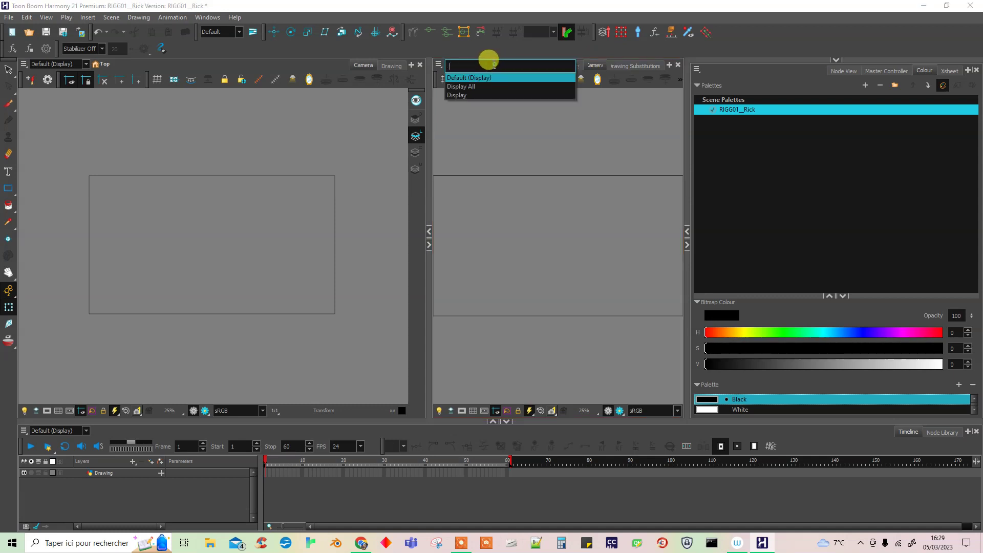
click(80, 63)
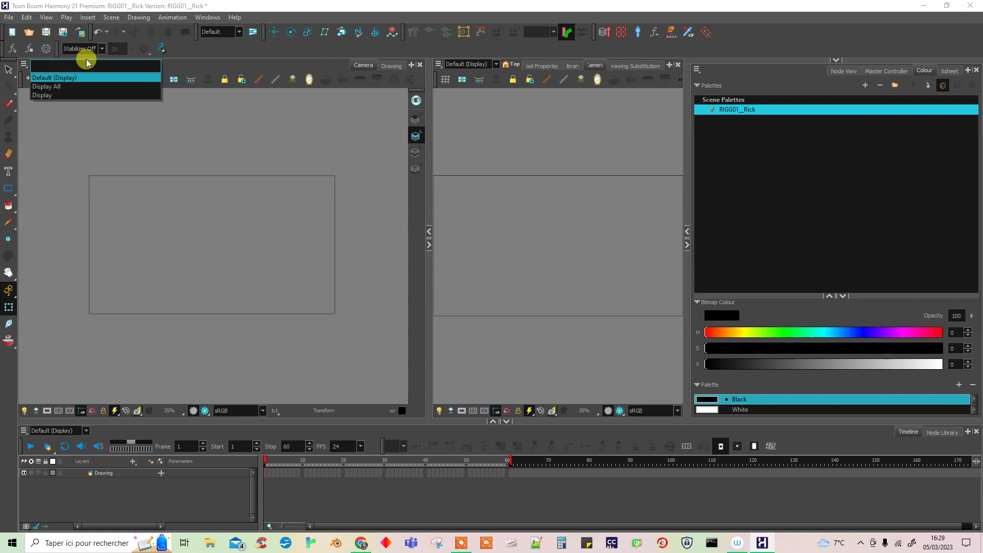
click(592, 176)
click(646, 62)
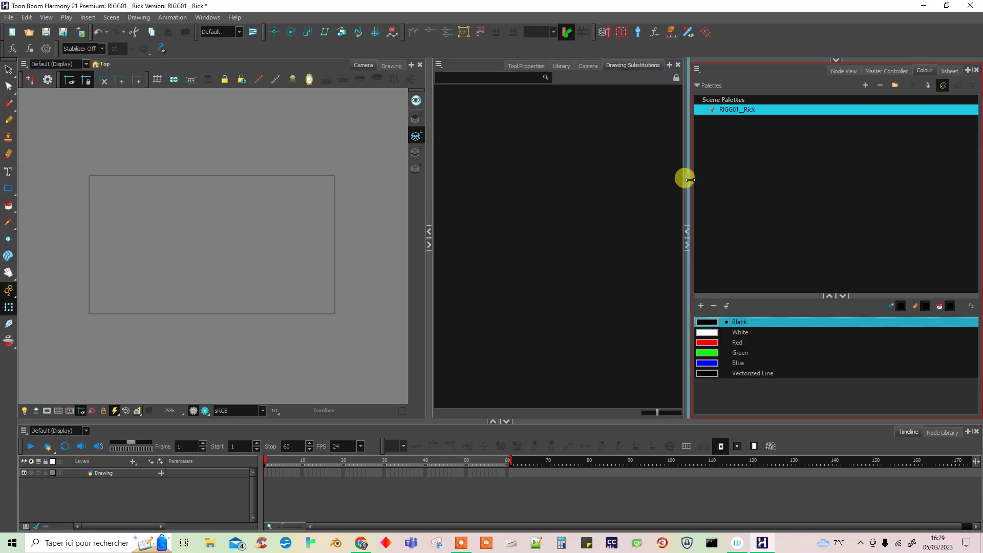
Widen the Colour panel by narrowing the Camera and Drawing Substitutions panels
drag(687, 177, 712, 193)
drag(443, 306, 405, 302)
drag(713, 285, 577, 294)
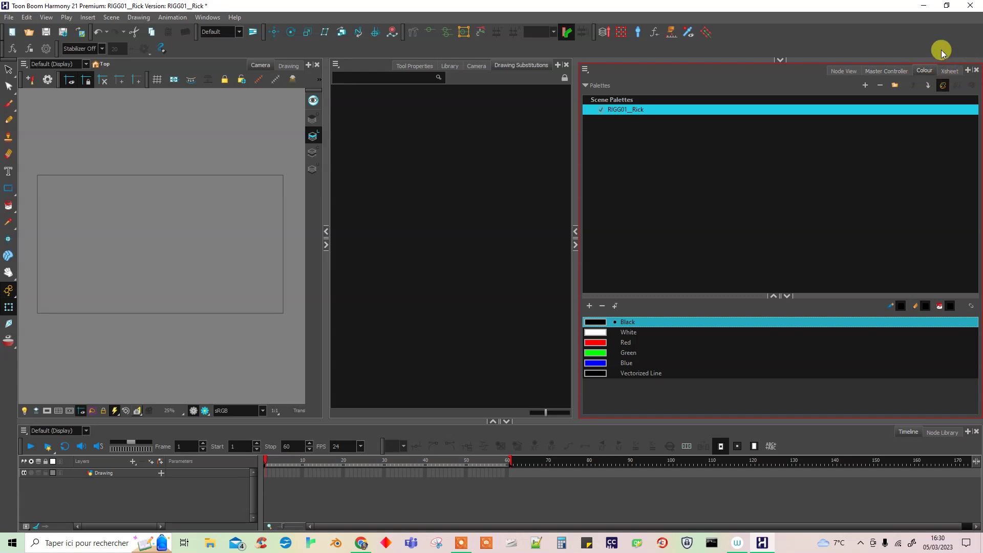
Close the Xsheet and Master Controller views, keeping Node View and Colour in their panel
click(951, 75)
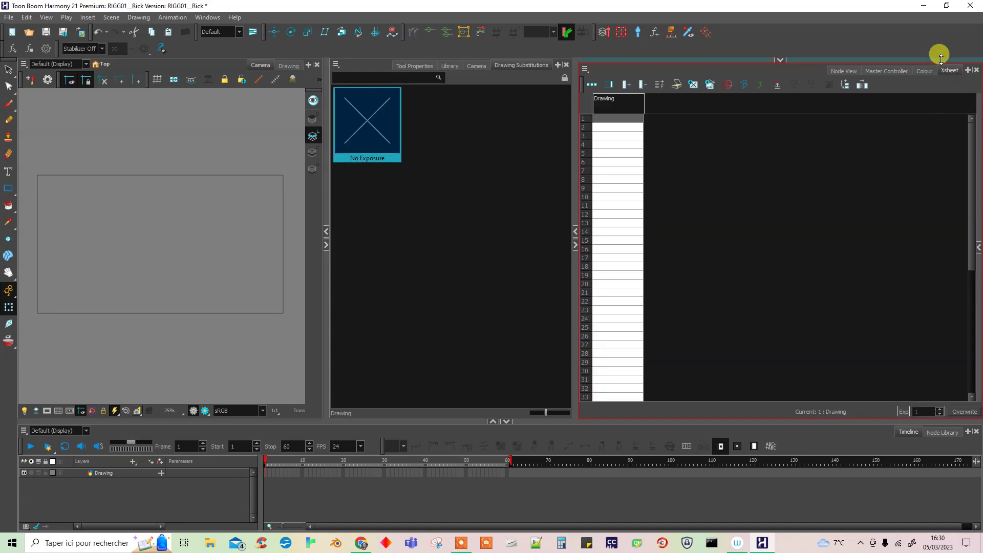
click(977, 73)
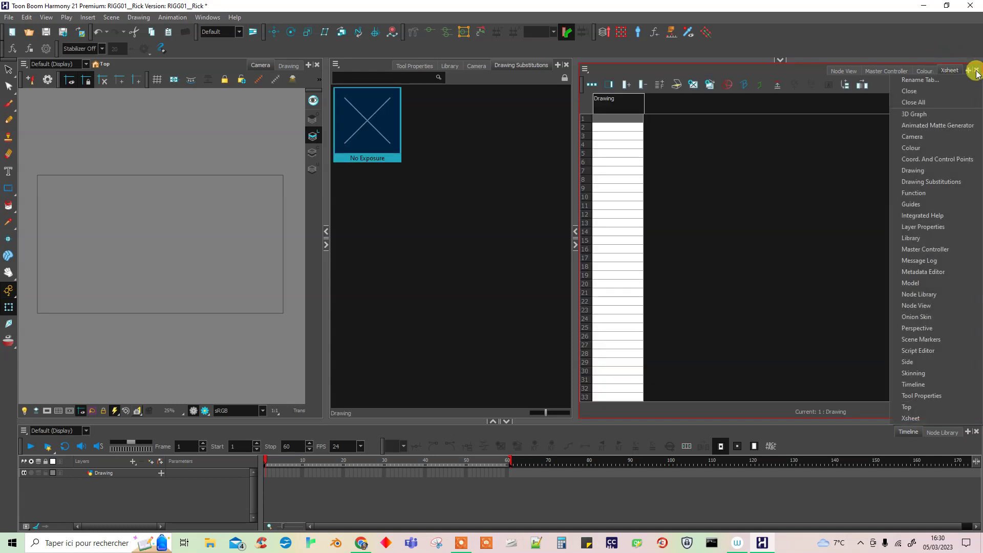
click(977, 73)
click(975, 70)
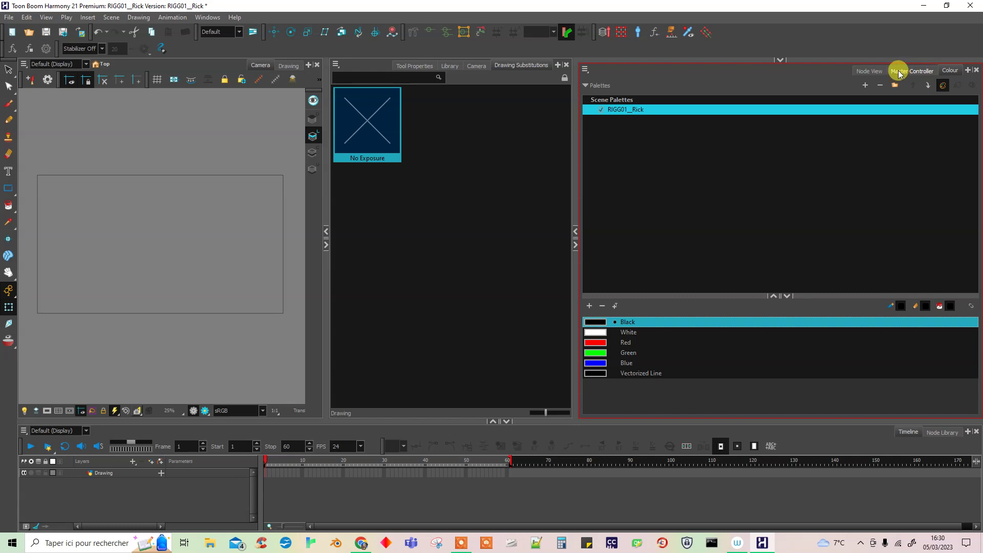
click(869, 70)
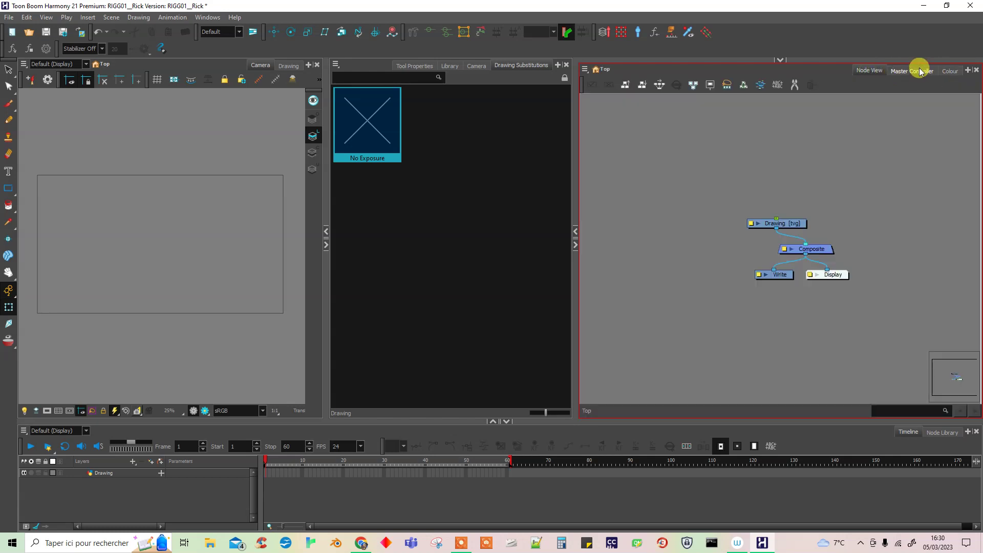
click(920, 72)
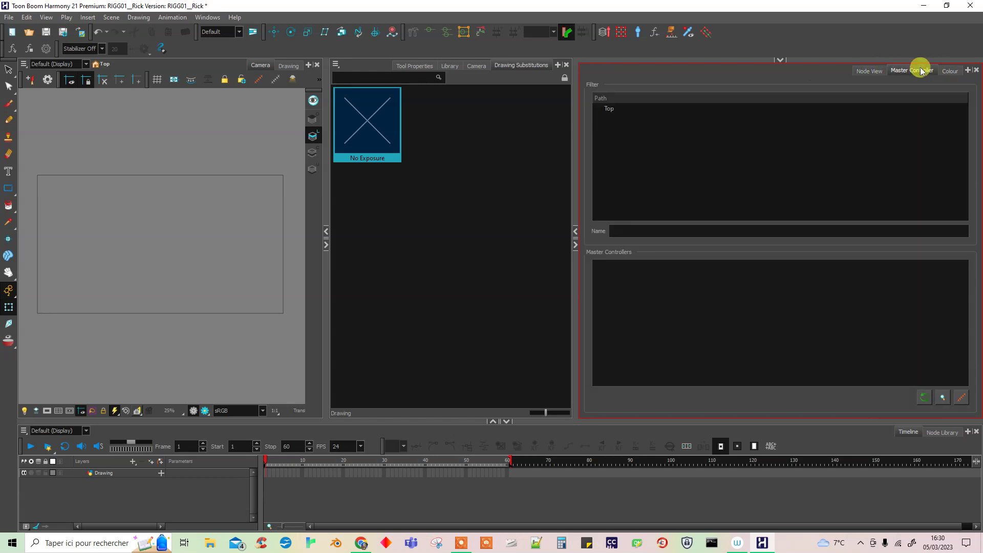
click(976, 72)
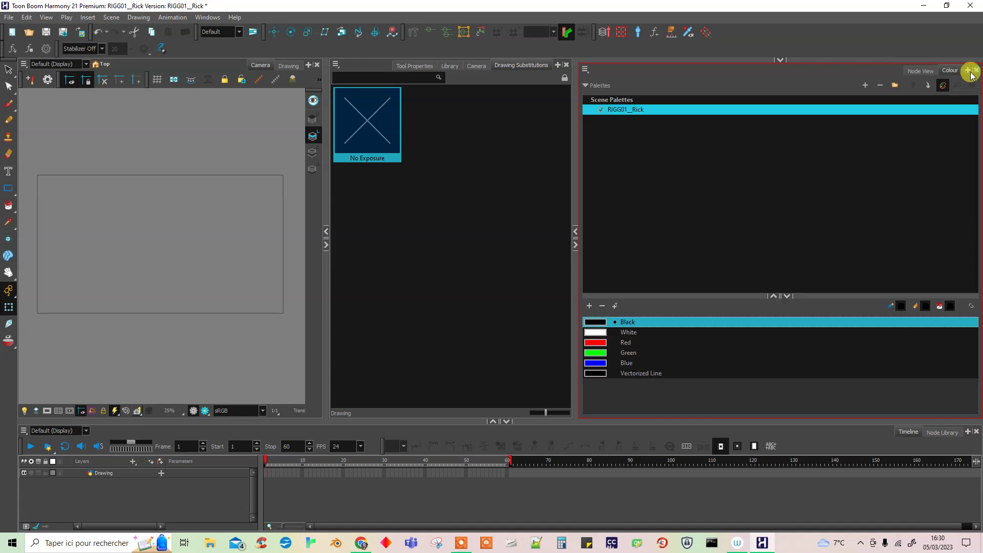
Reveal the collapsed Library view above the Colour panel, close it, and rebalance the panel widths in favour of Drawing Substitutions
click(782, 60)
drag(819, 95, 797, 246)
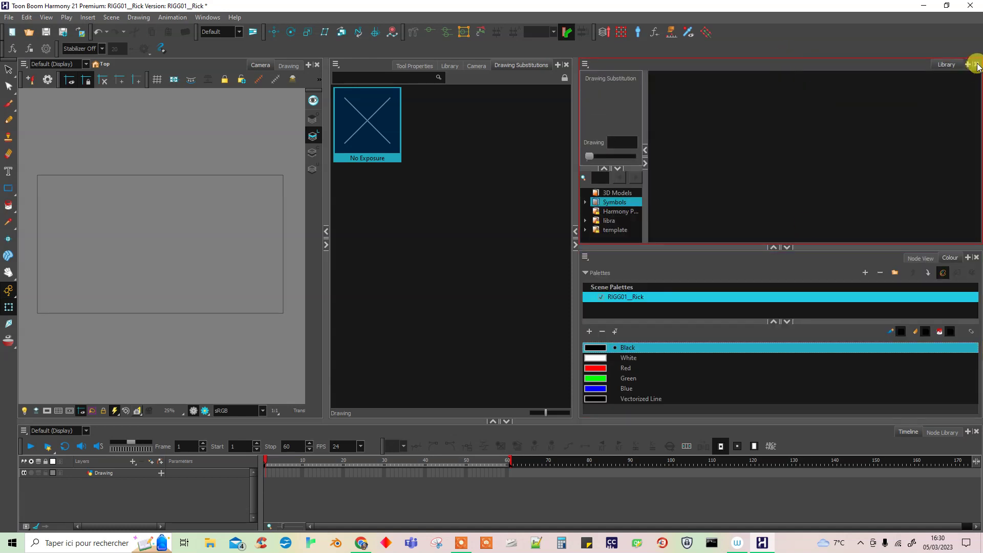
click(977, 64)
drag(745, 290, 629, 280)
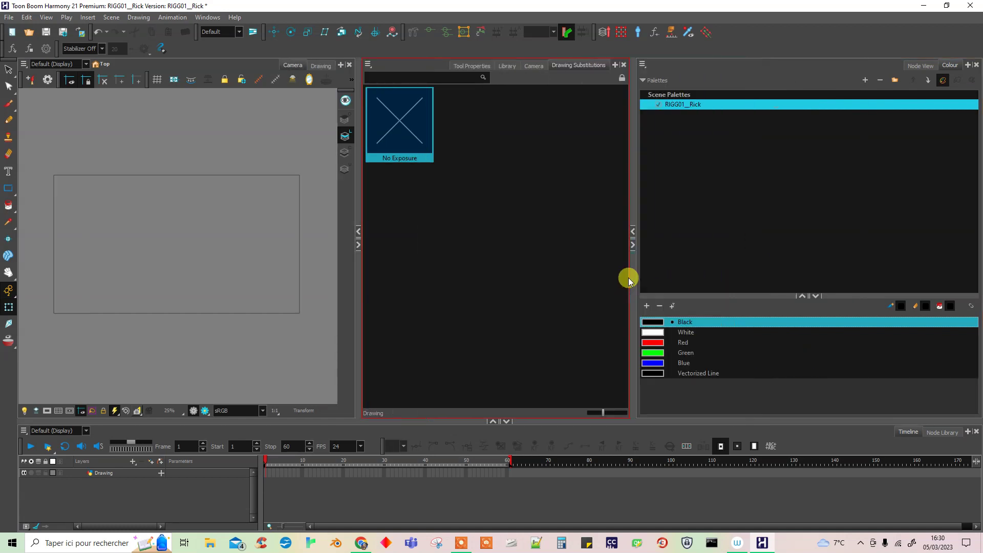
Separate the Colour view from Node View, docking it as its own panel beside Drawing Substitutions
click(927, 241)
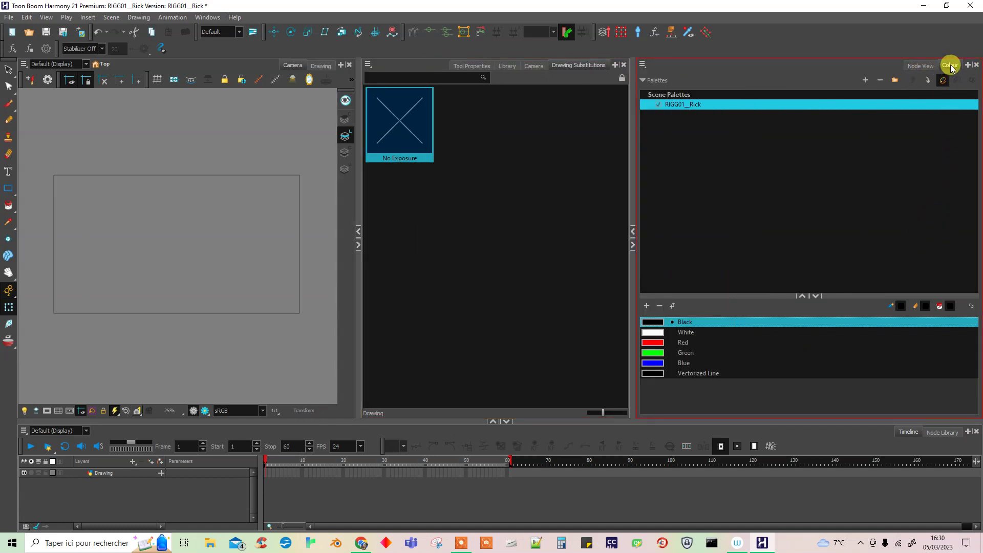
click(921, 66)
click(950, 66)
mouse_move(951, 66)
mouse_down()
mouse_move(717, 128)
mouse_move(623, 76)
mouse_move(629, 87)
mouse_up()
Adjust the widths of the four upper panels, narrowing Camera and Node View and widening Drawing Substitutions and Colour
drag(630, 329, 659, 321)
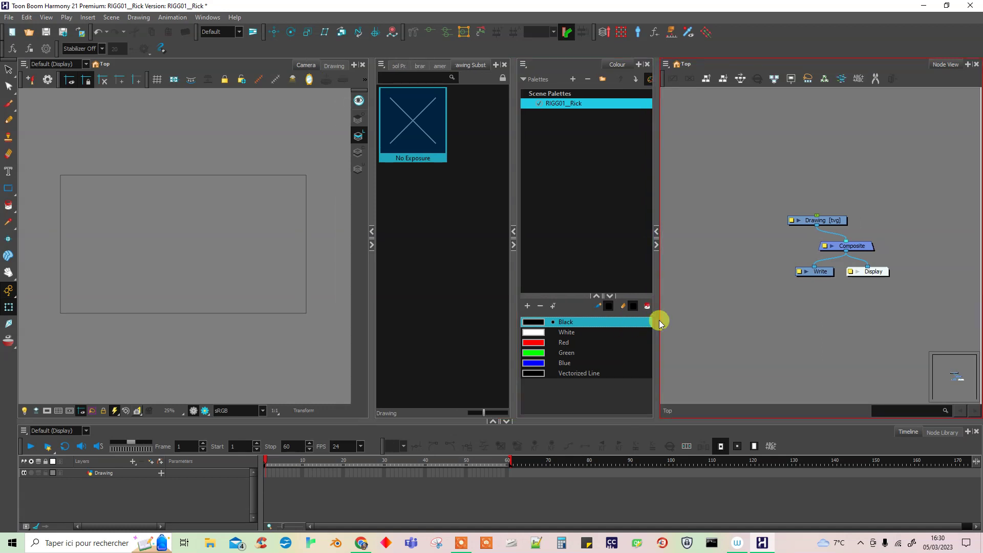
drag(513, 362, 497, 364)
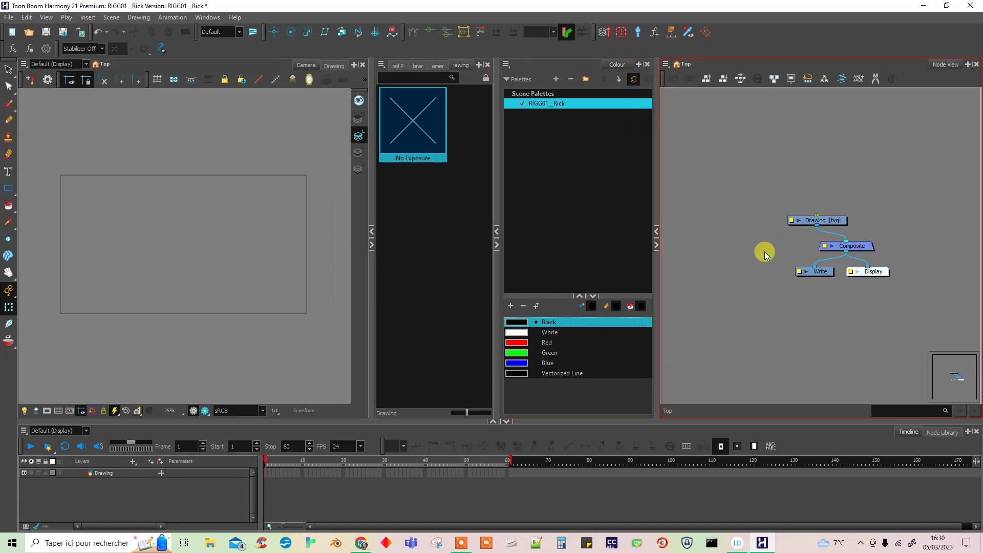
drag(654, 340, 705, 340)
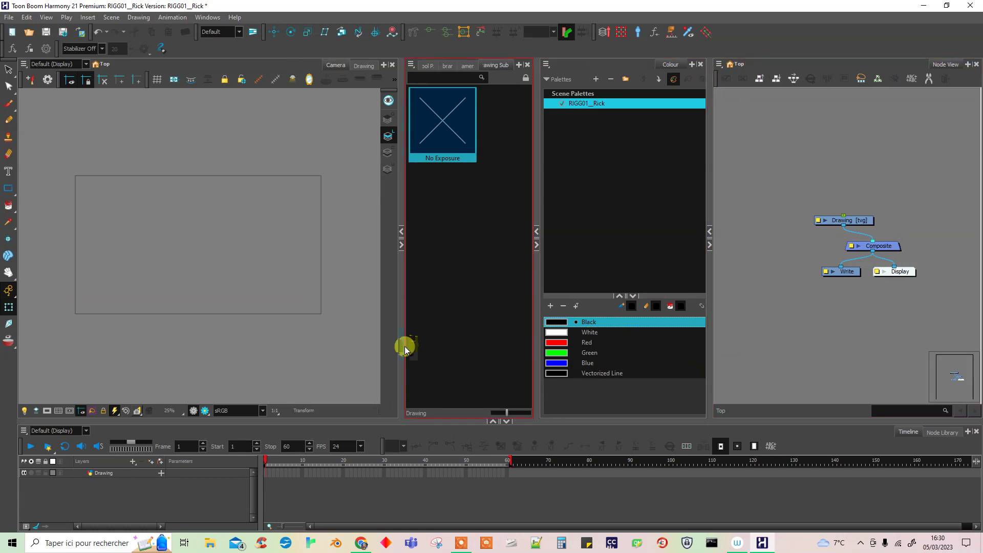
drag(402, 347, 307, 348)
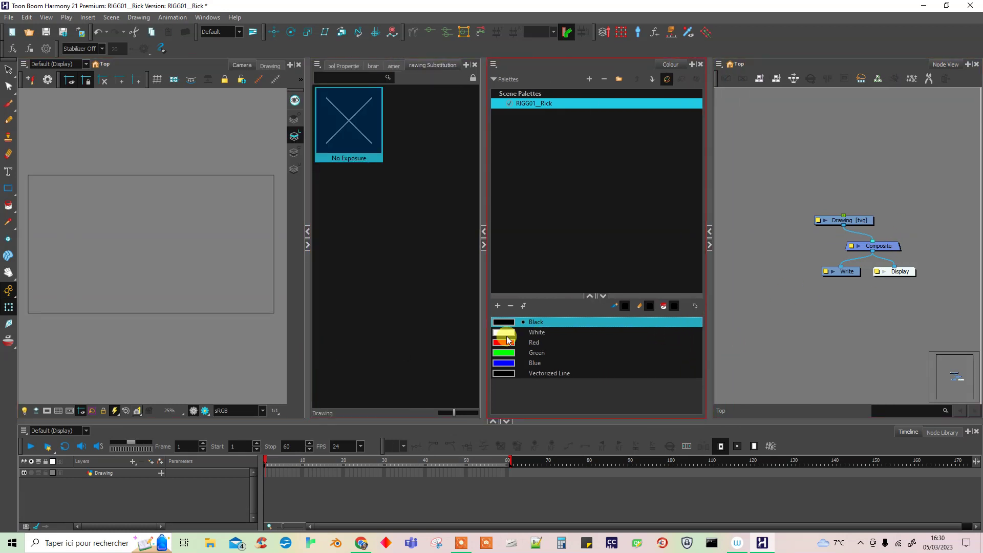
Add a Layer Properties view to the Colour panel and display the Drawing layer's properties in it, closing any floating properties windows
click(692, 65)
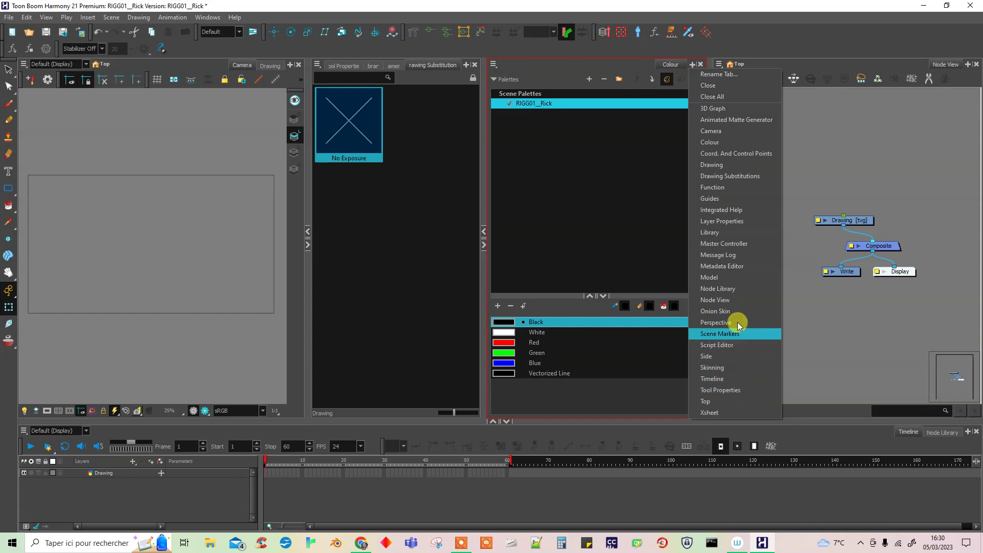
click(731, 221)
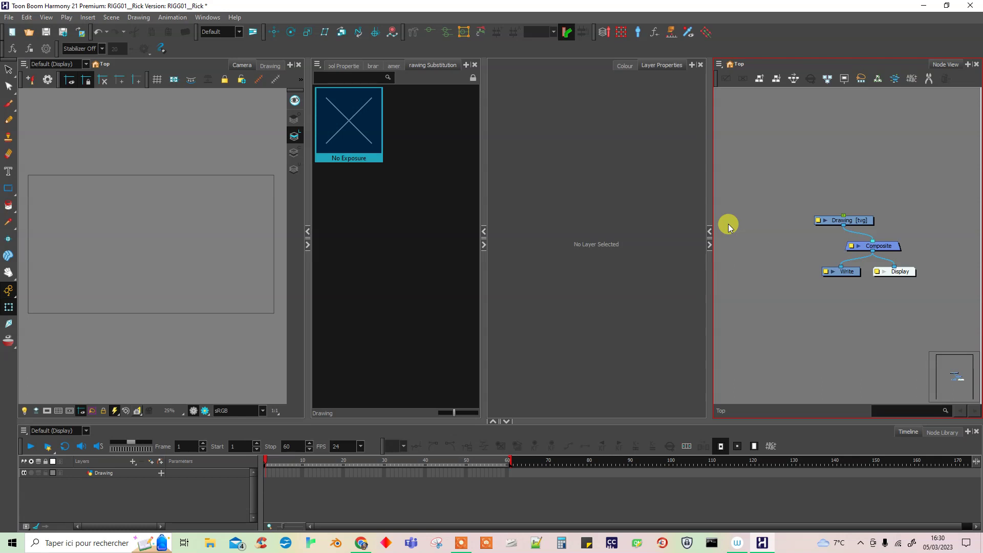
click(818, 220)
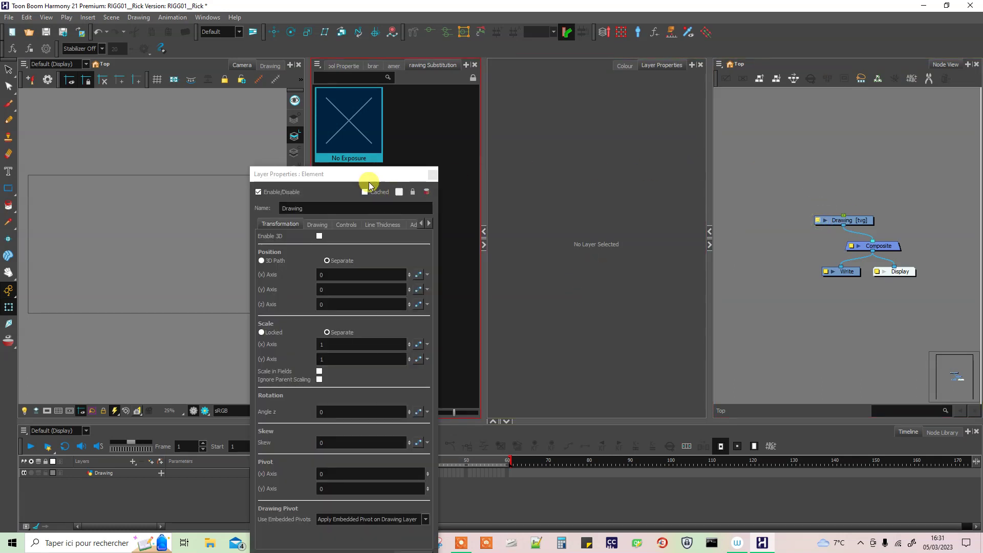
drag(365, 174, 410, 99)
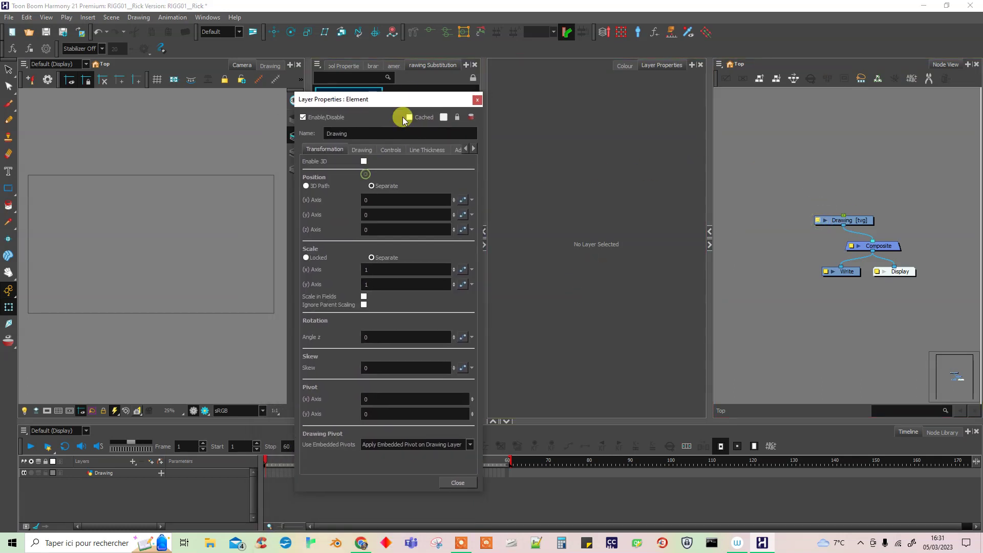
click(477, 99)
double_click(85, 473)
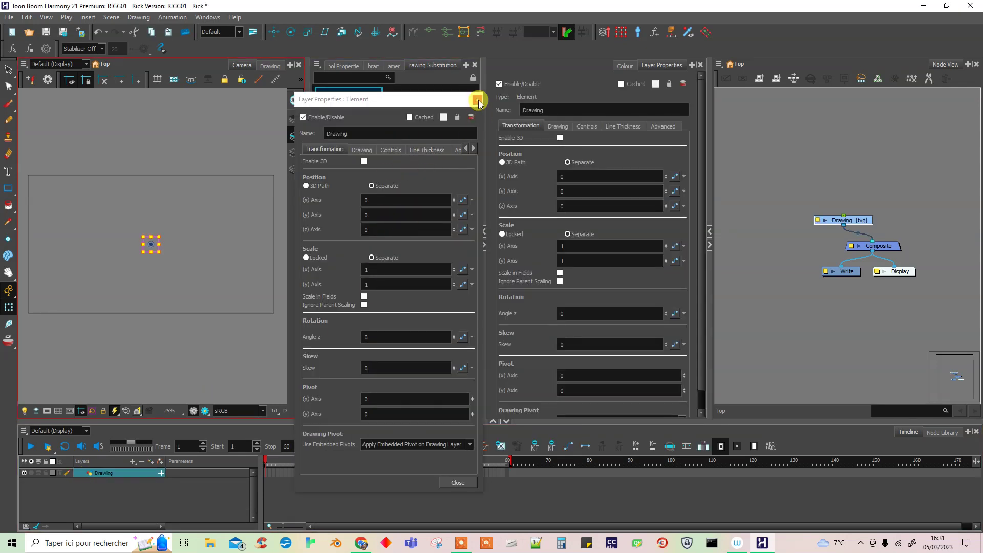
click(478, 100)
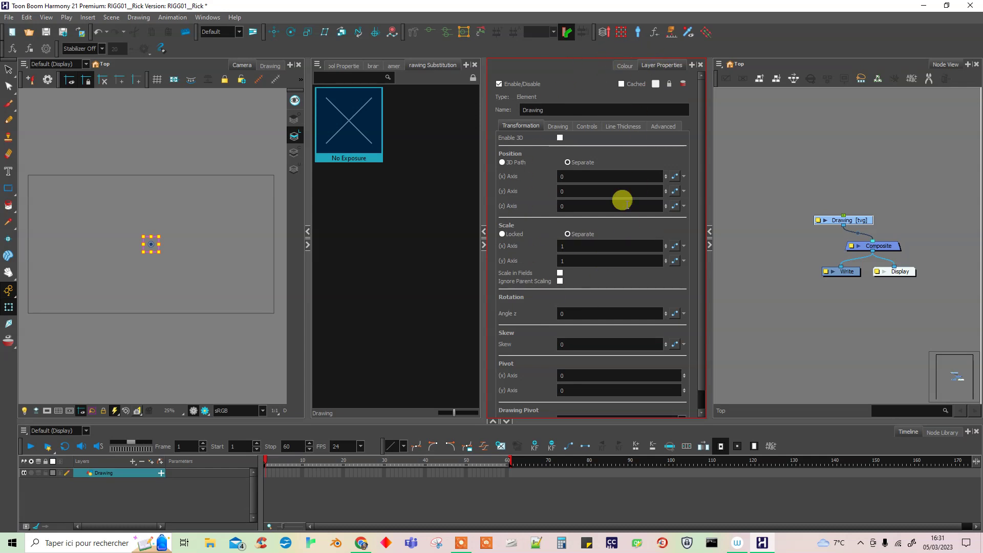
Examine the properties of the Composite, Display, Write and Drawing nodes in turn in the docked Layer Properties view
click(883, 246)
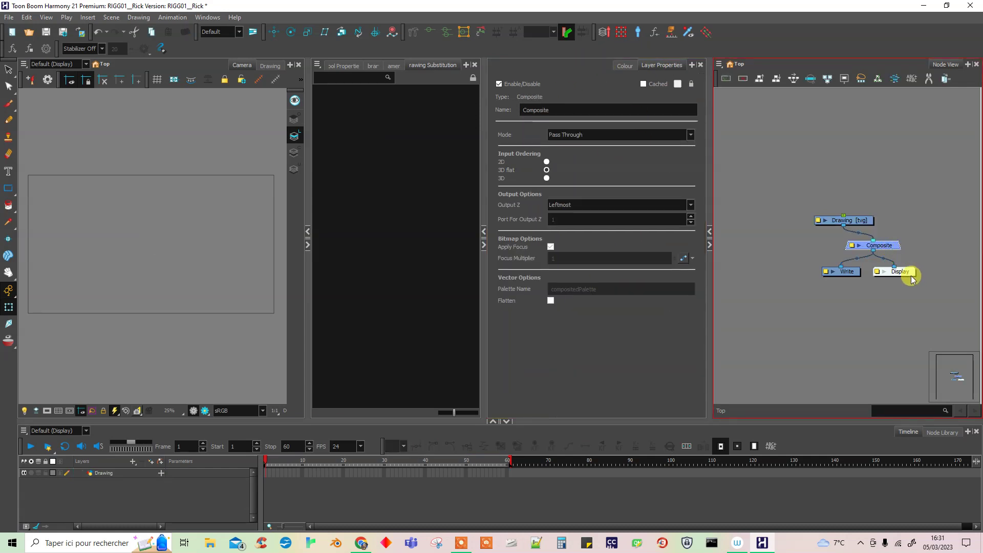
click(896, 272)
click(850, 272)
click(858, 221)
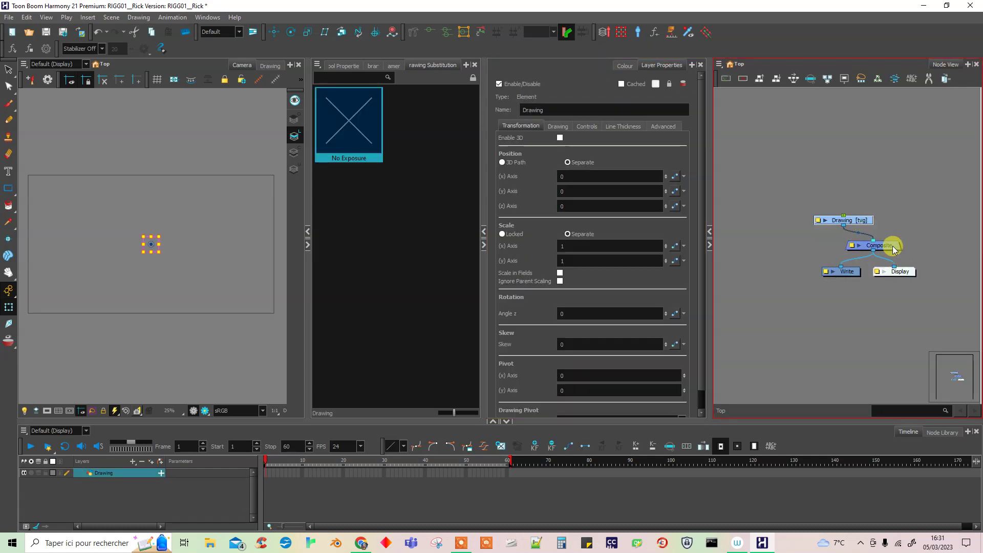
click(895, 249)
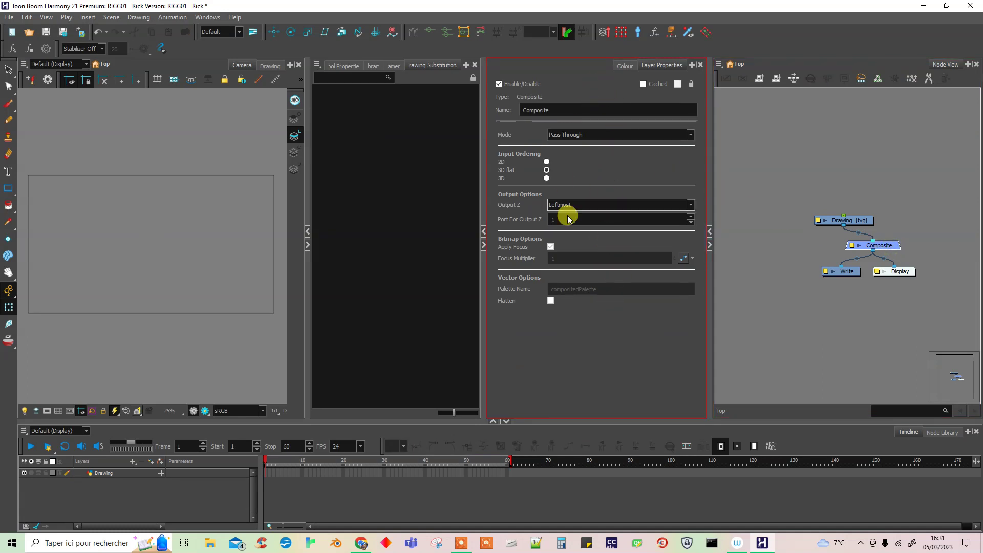
click(897, 242)
click(902, 275)
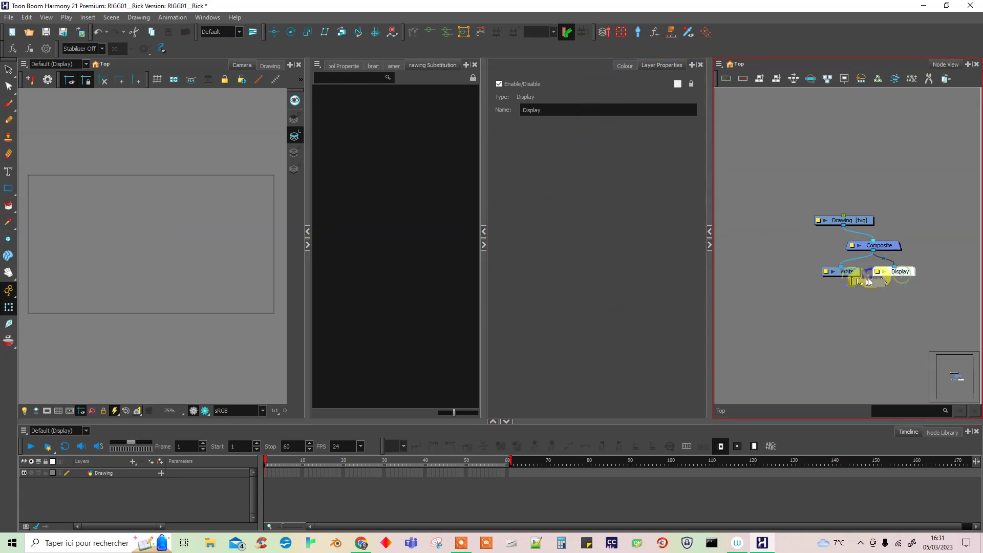
click(861, 267)
click(871, 222)
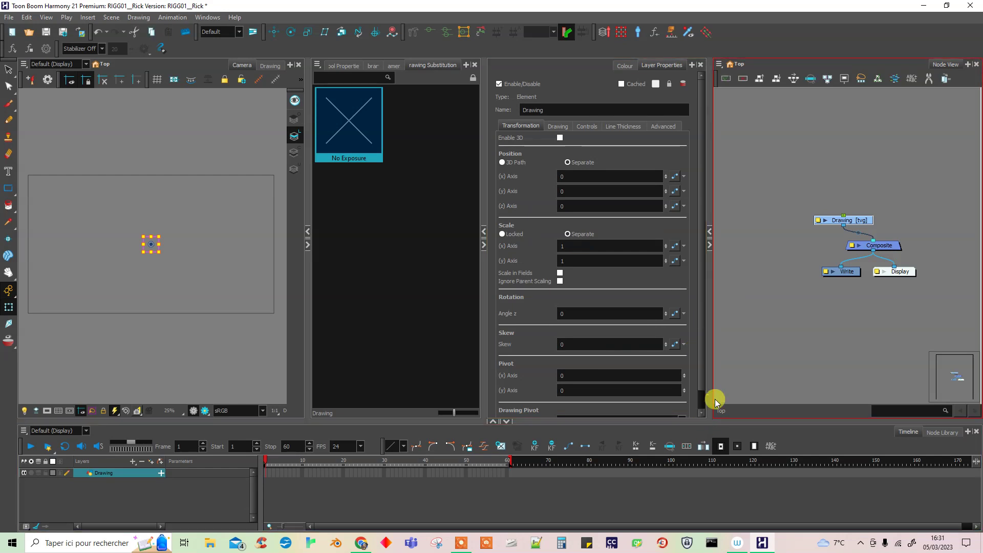
Bring the Colour and Tool Properties views to the front and widen the Tool Properties and Camera panels
click(626, 65)
drag(484, 145, 544, 141)
click(384, 66)
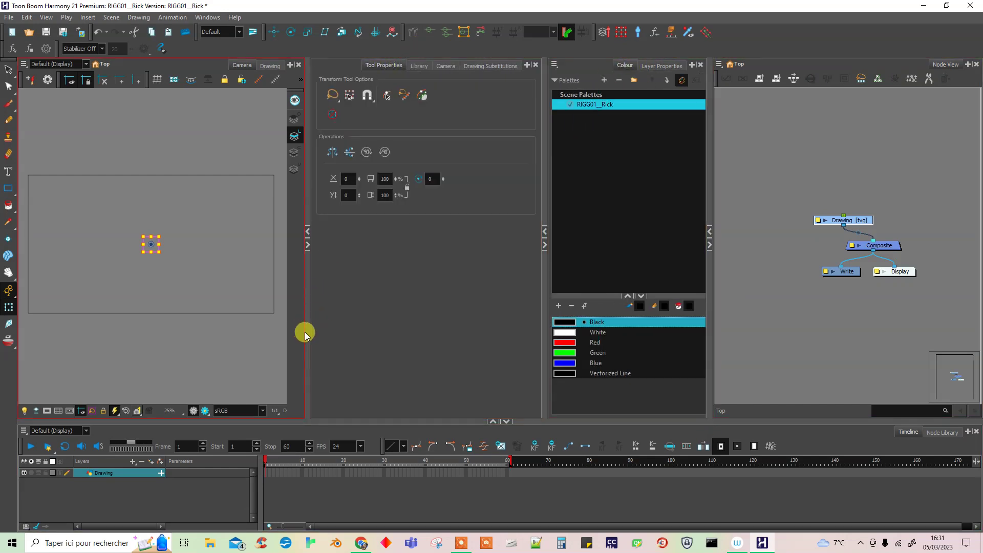
drag(306, 332, 401, 327)
click(282, 65)
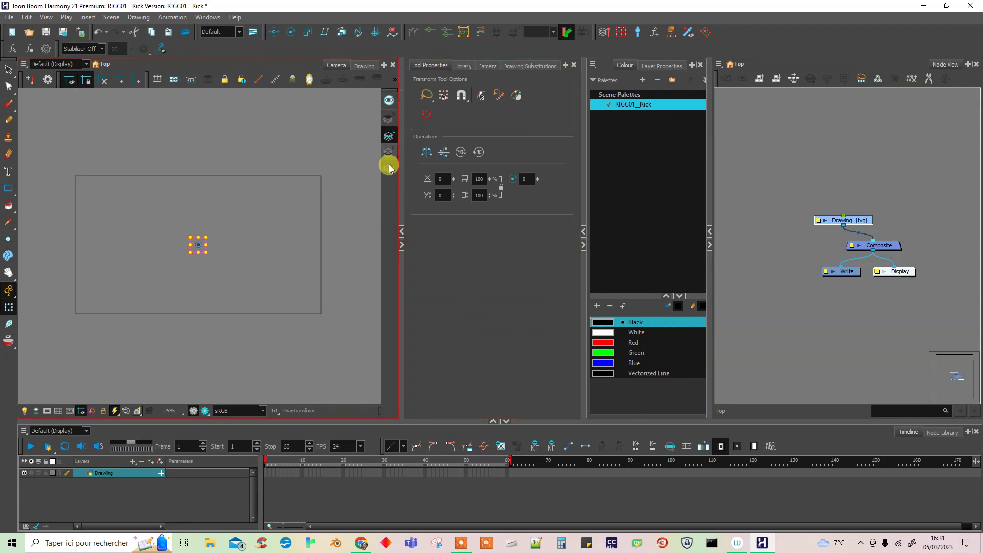
Check which toolbars are enabled in the Camera view and in the main window
right_click(389, 194)
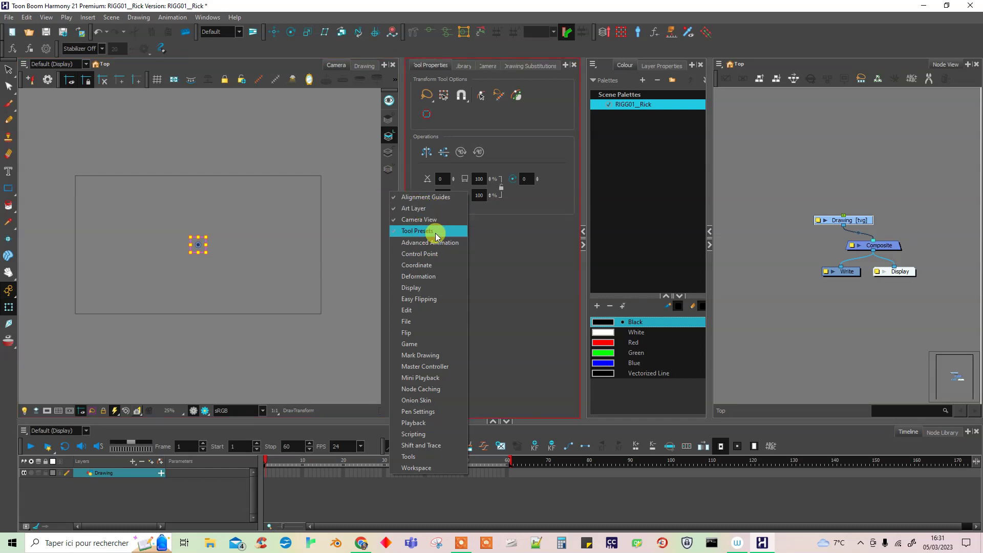
click(389, 183)
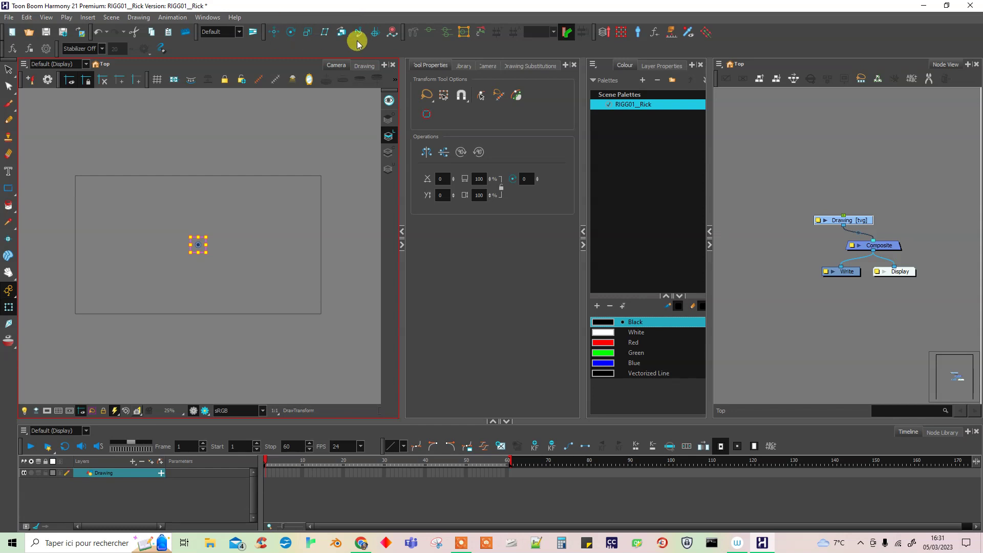
right_click(784, 39)
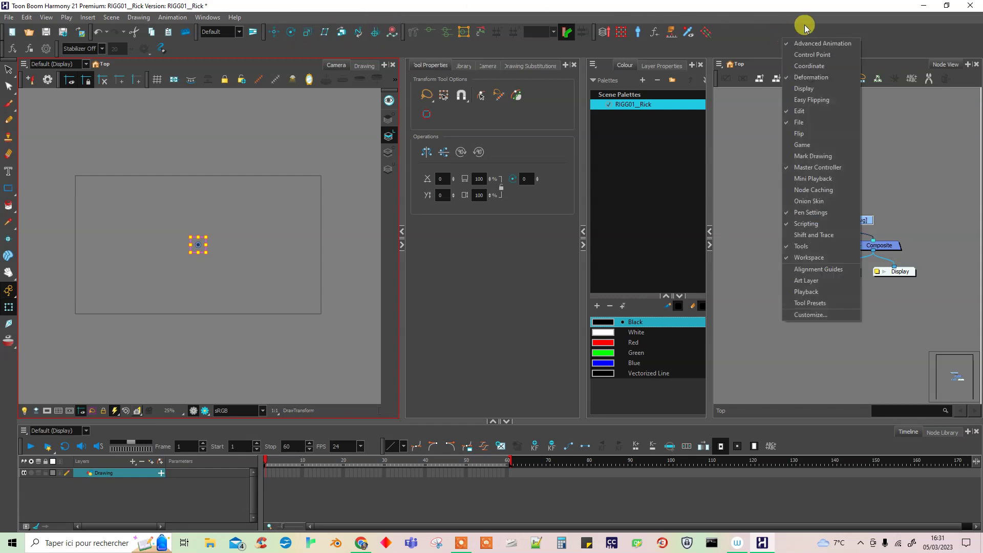
click(901, 45)
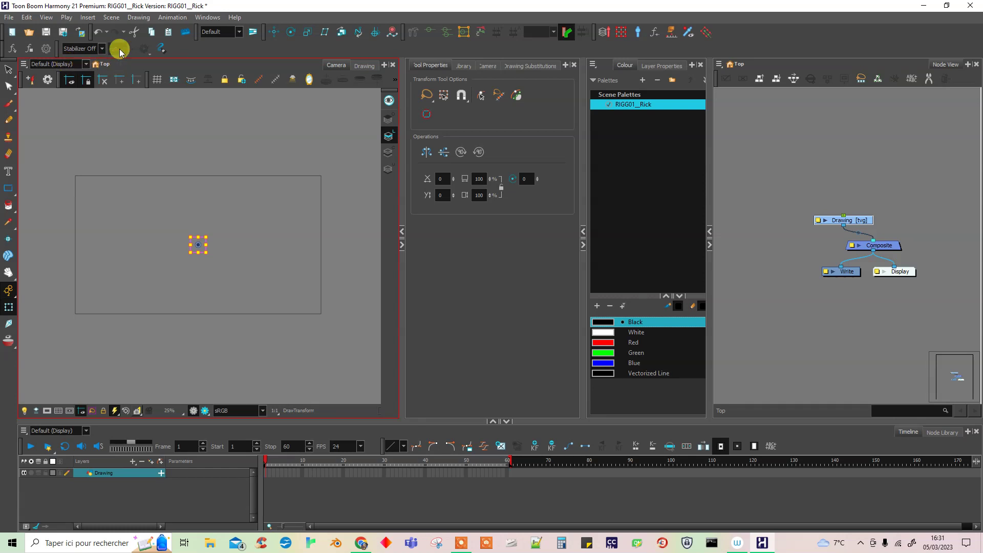
right_click(221, 66)
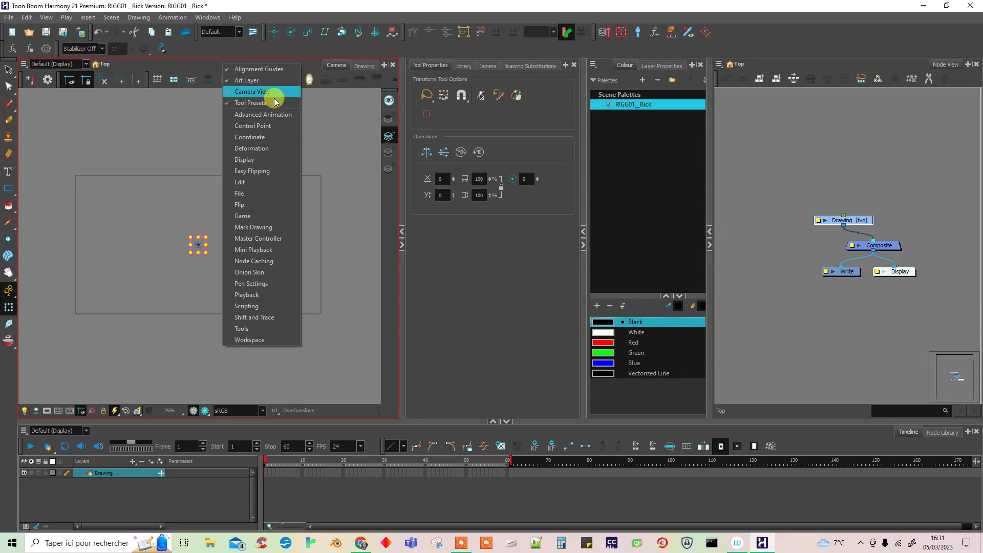
click(389, 333)
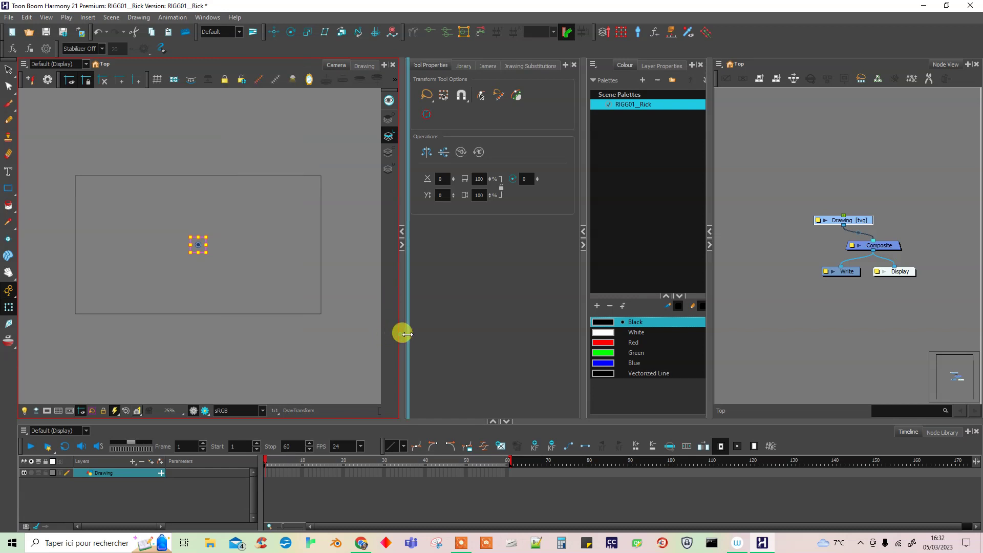
Widen the Camera panel and extend the Tool Properties panel until the Colour panel is collapsed
drag(402, 334, 455, 328)
drag(596, 319, 658, 305)
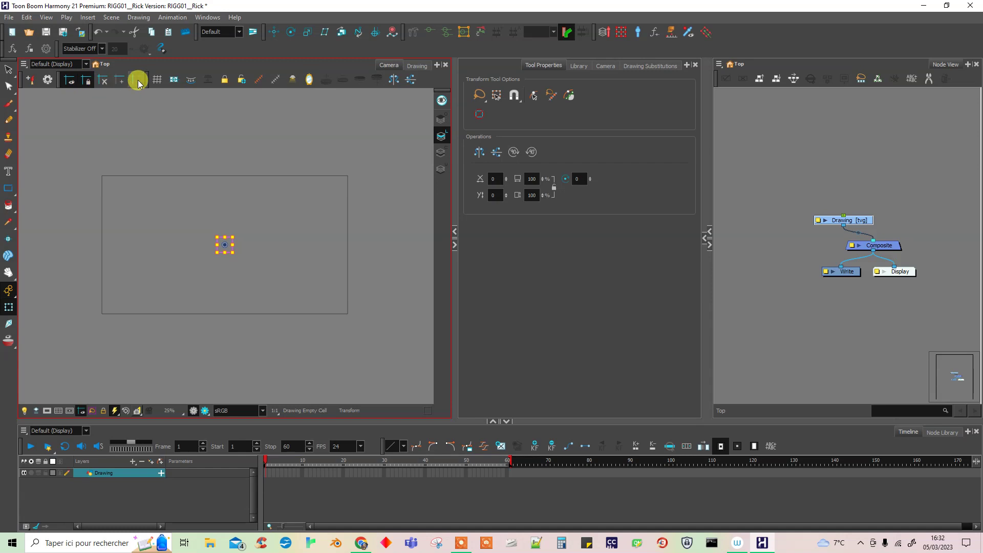
right_click(445, 218)
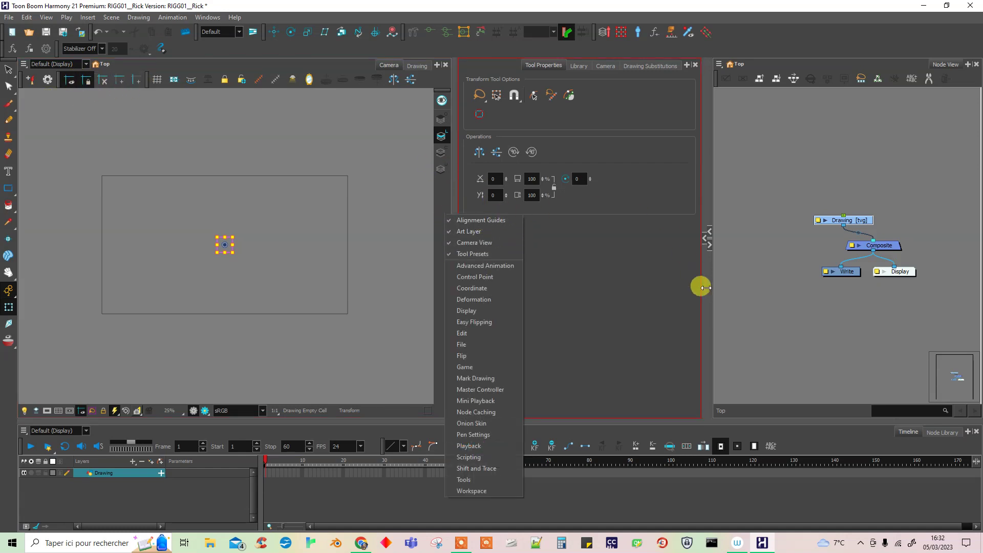
click(707, 323)
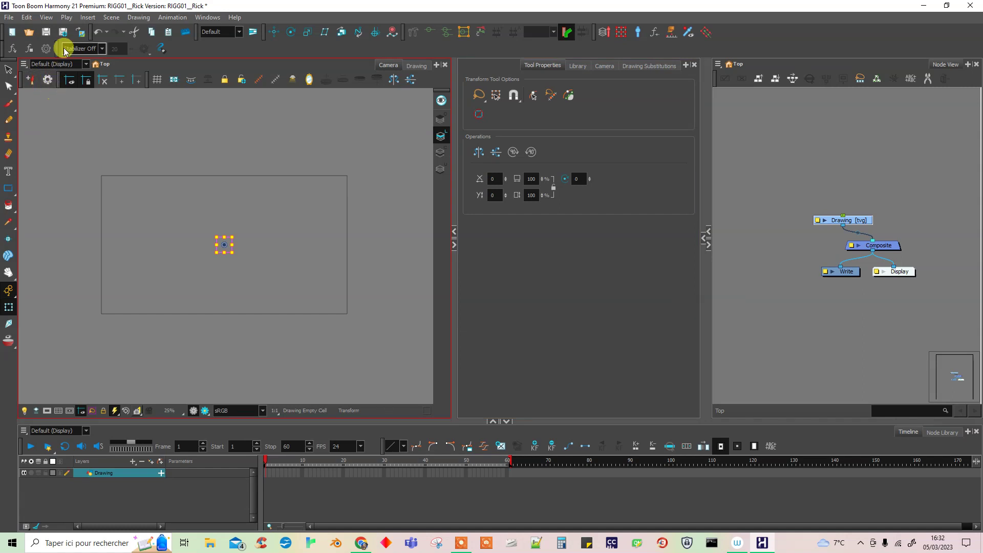
Widen the Camera panel further and rearrange its toolbars, shifting the alignment guide and camera view tools away from the first group
drag(455, 162, 498, 168)
drag(59, 79, 235, 72)
drag(79, 81, 105, 79)
drag(237, 82, 189, 74)
drag(504, 182, 510, 181)
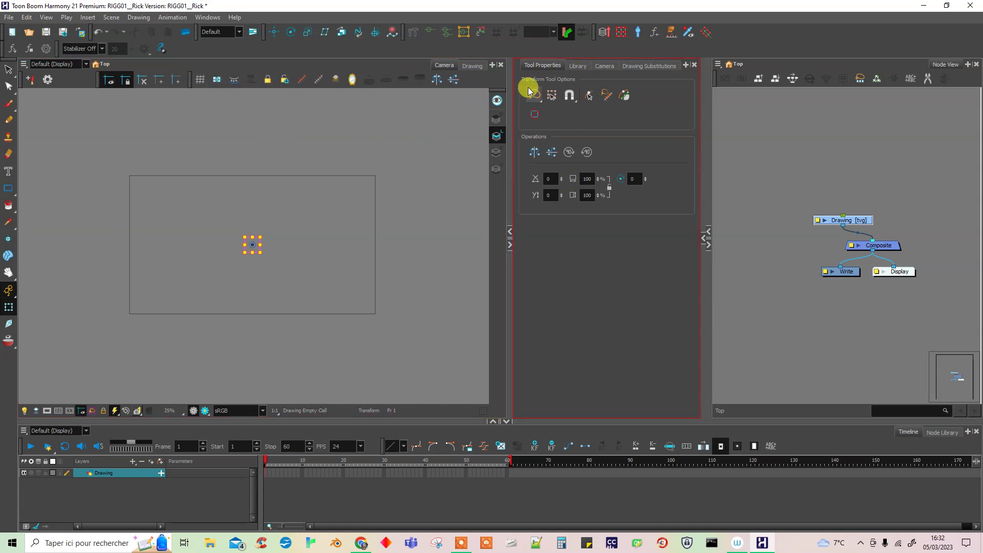
Review the list of toolbars that can be shown in the Camera view
right_click(476, 82)
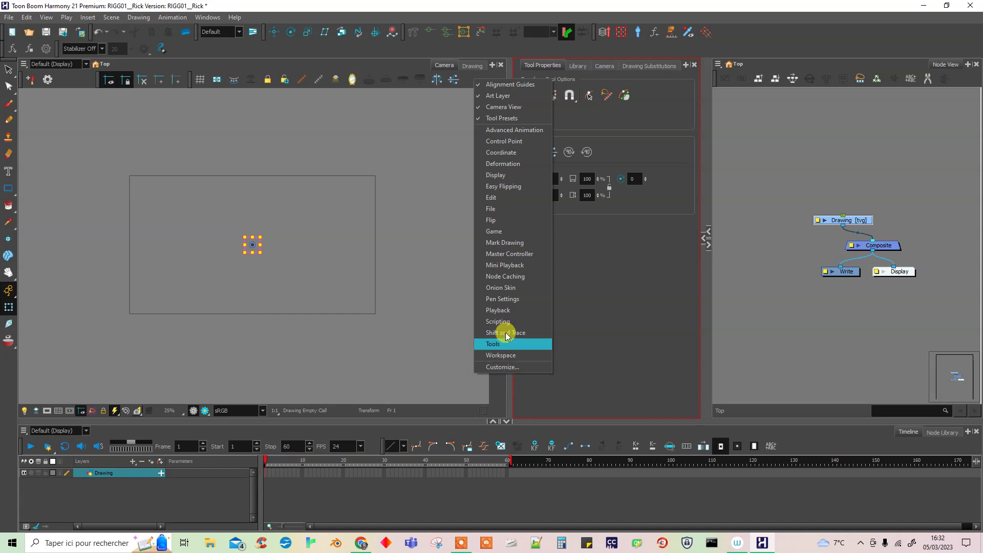
click(513, 108)
right_click(366, 77)
click(416, 98)
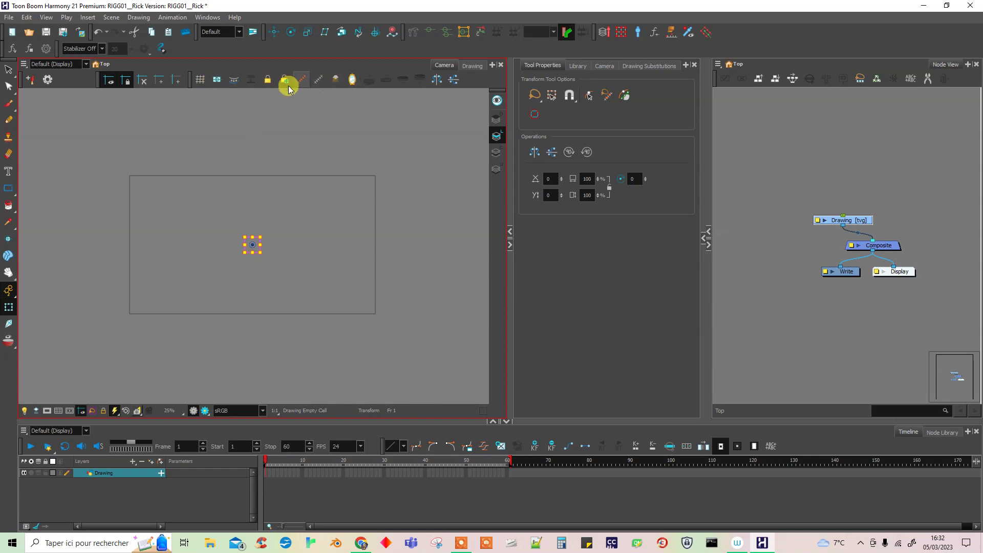
Widen the Node View panel, and hide and restore its Node View toolbar
drag(704, 337, 665, 334)
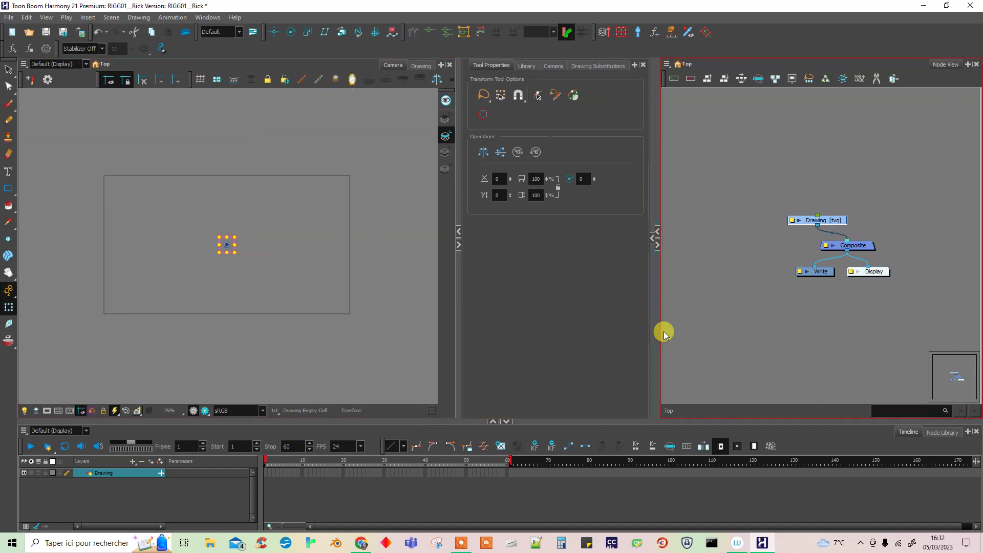
right_click(918, 82)
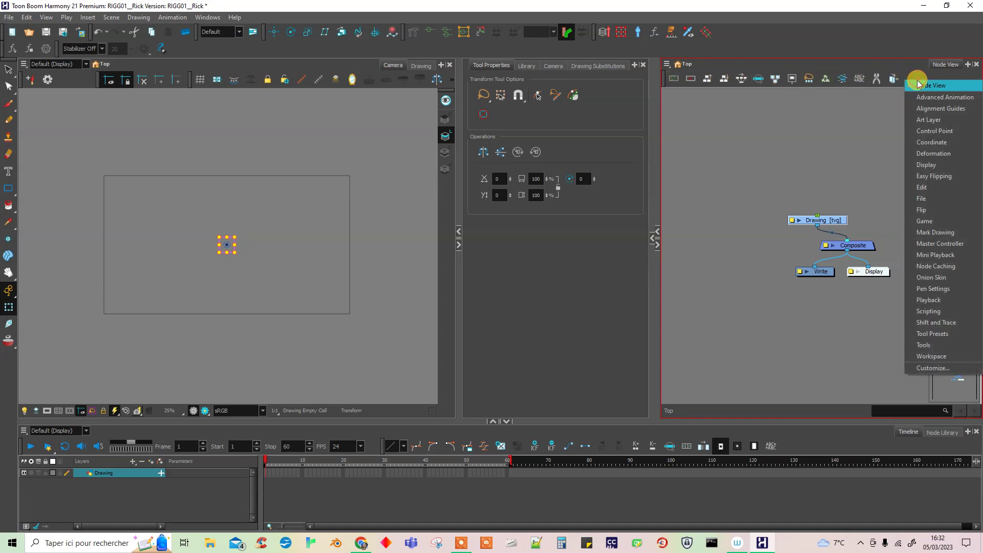
click(938, 86)
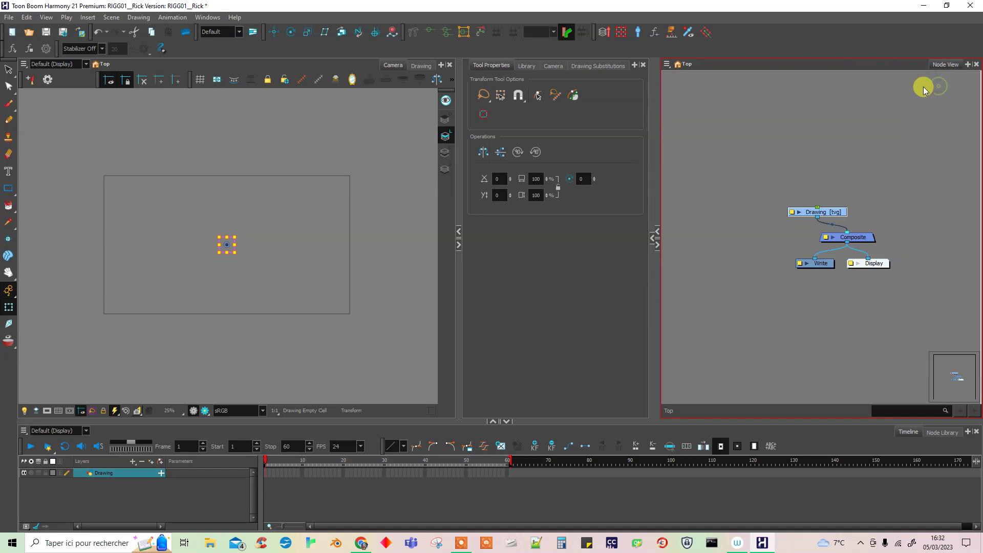
right_click(817, 64)
click(845, 69)
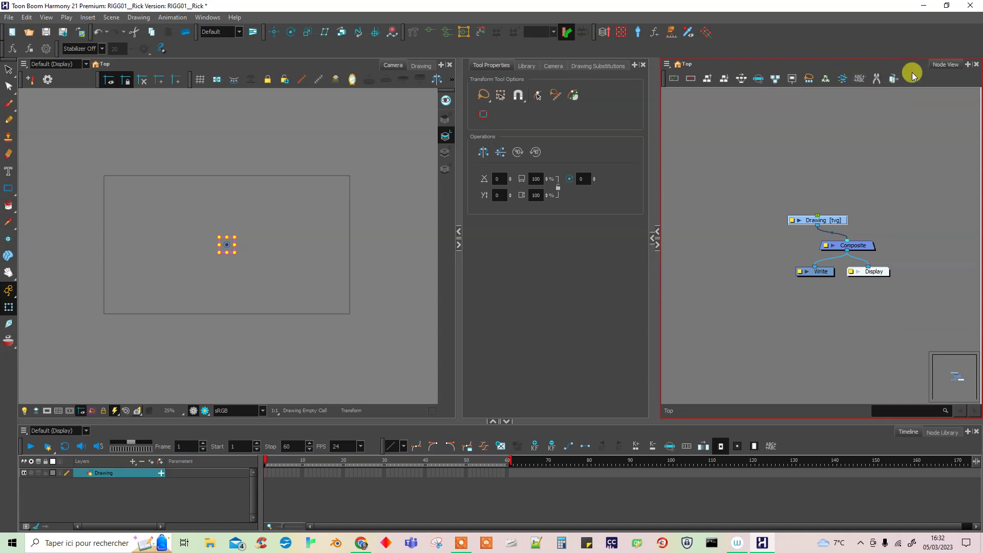
Narrow the Node View panel and give the freed width to the Camera panel
drag(456, 131, 472, 133)
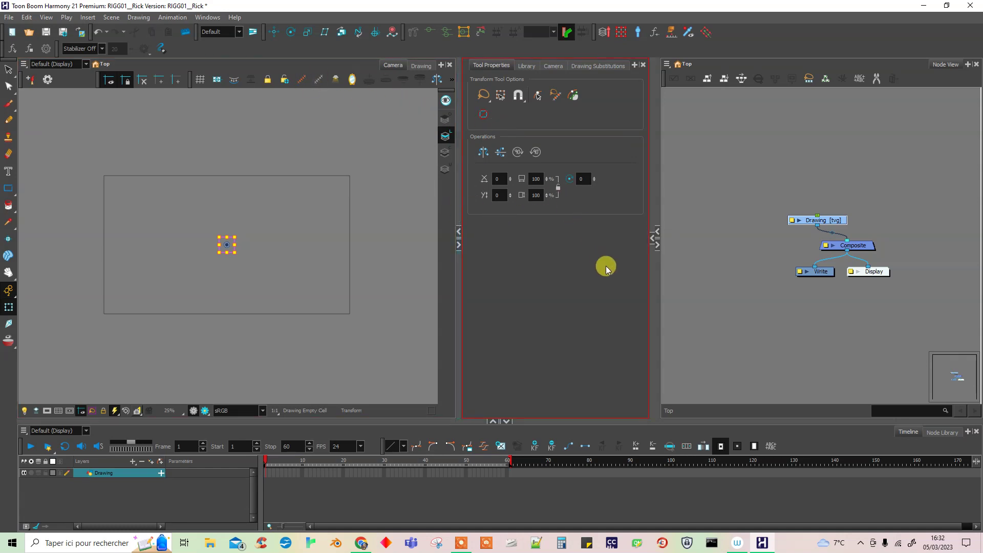
drag(650, 304, 721, 302)
drag(503, 308, 525, 307)
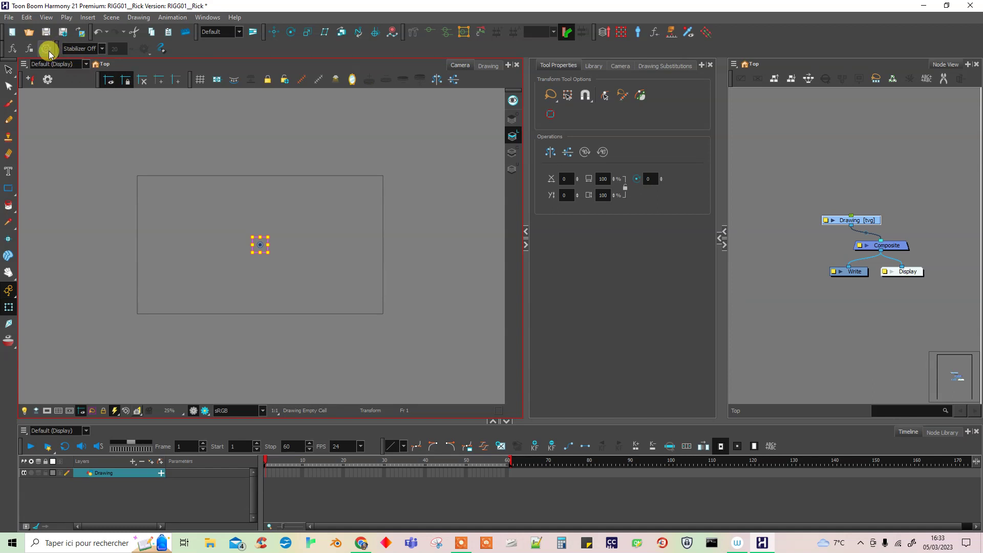
Hide the Scripting toolbar and move the Pen Settings toolbar to the end of the upper toolbar row, enlarging the workspace
right_click(291, 51)
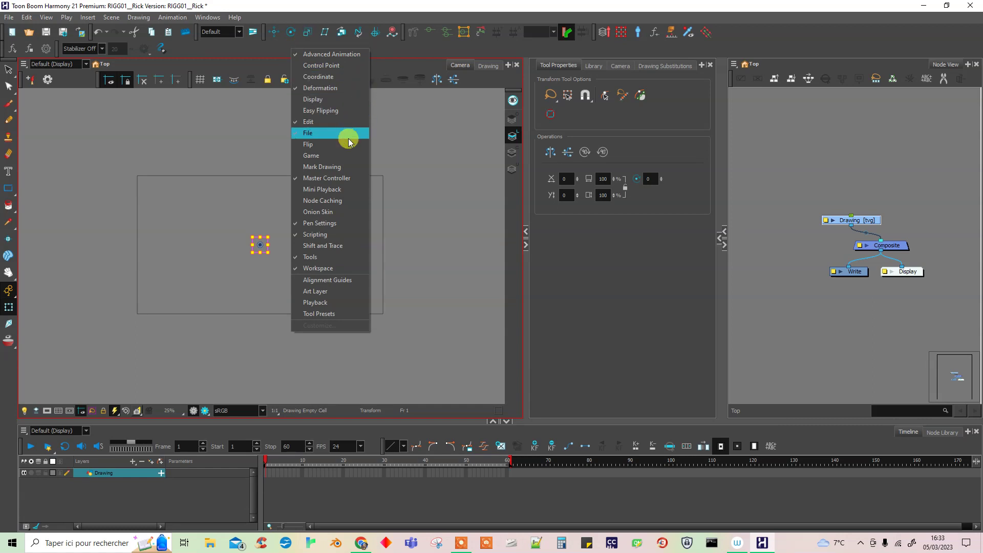
click(346, 234)
click(334, 237)
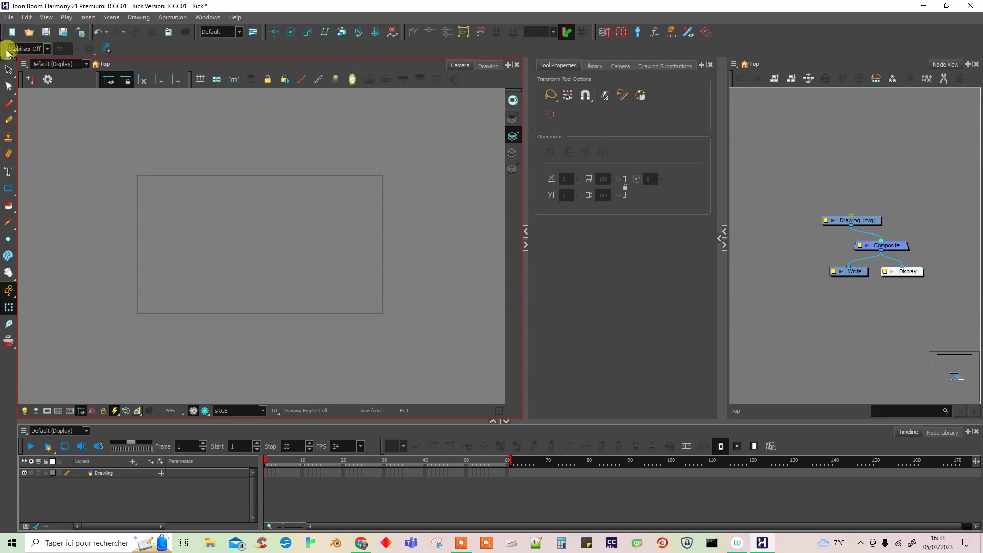
drag(62, 51, 731, 33)
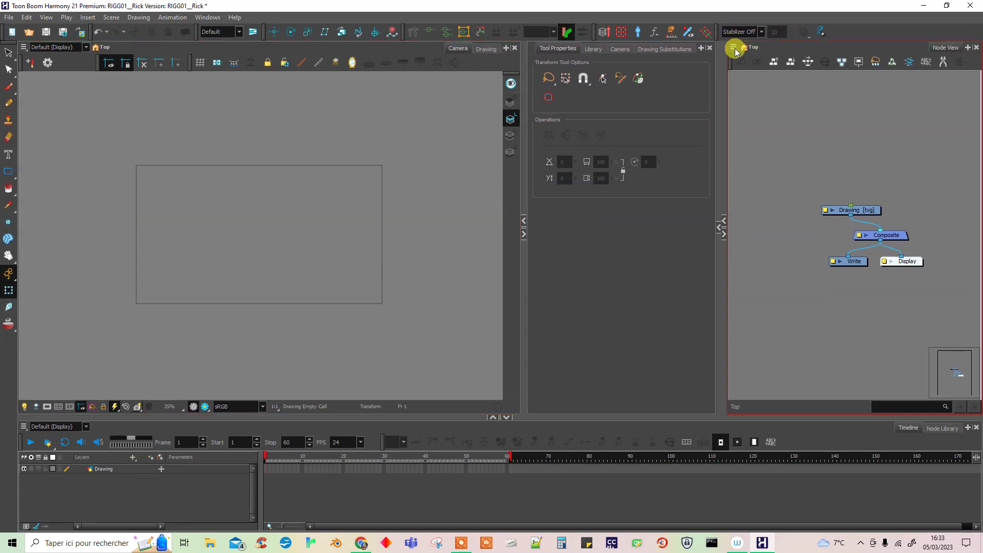
drag(521, 308, 551, 305)
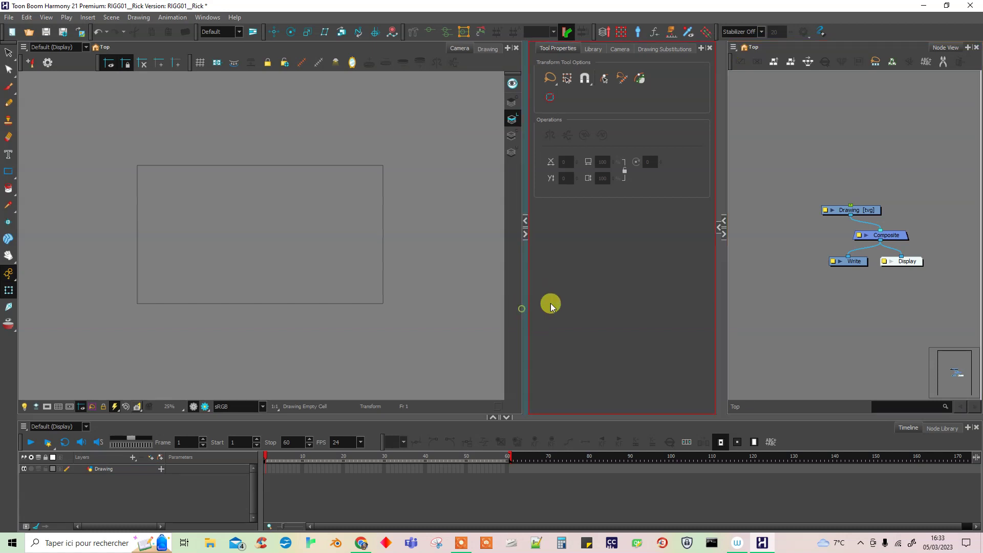
Widen the Tool Properties panel slightly at its neighbours' expense and shift the Camera view's toolbars further along their row
drag(720, 300, 726, 301)
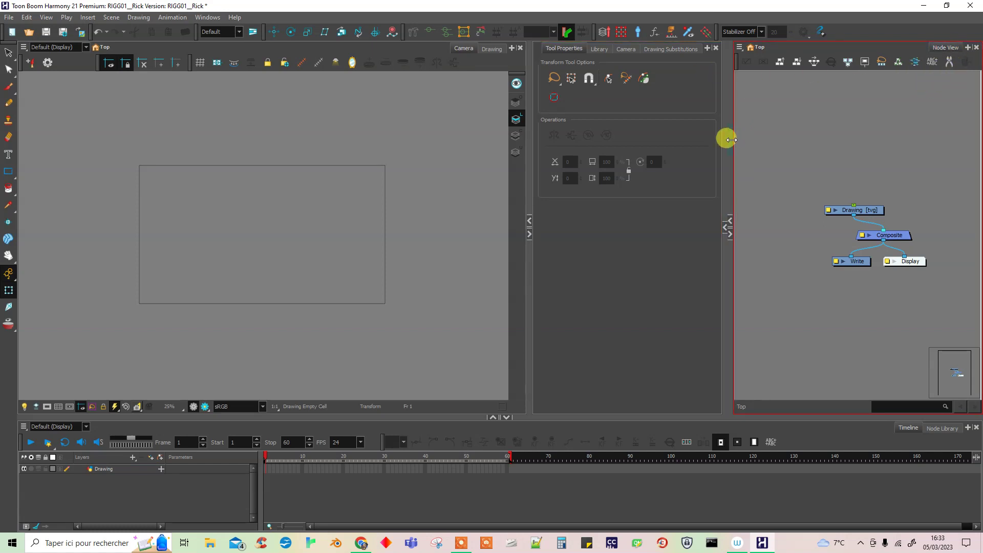
drag(521, 179, 512, 179)
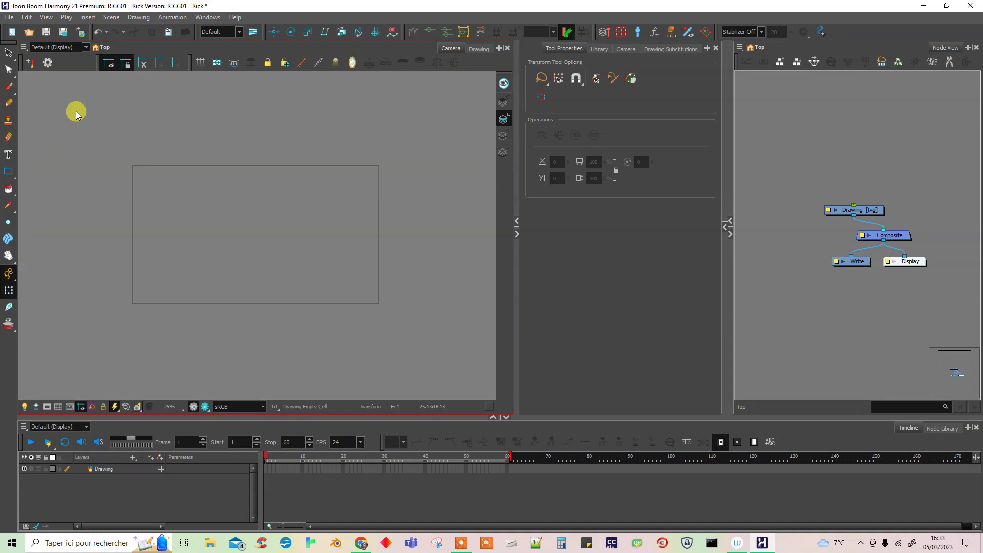
drag(189, 62, 213, 62)
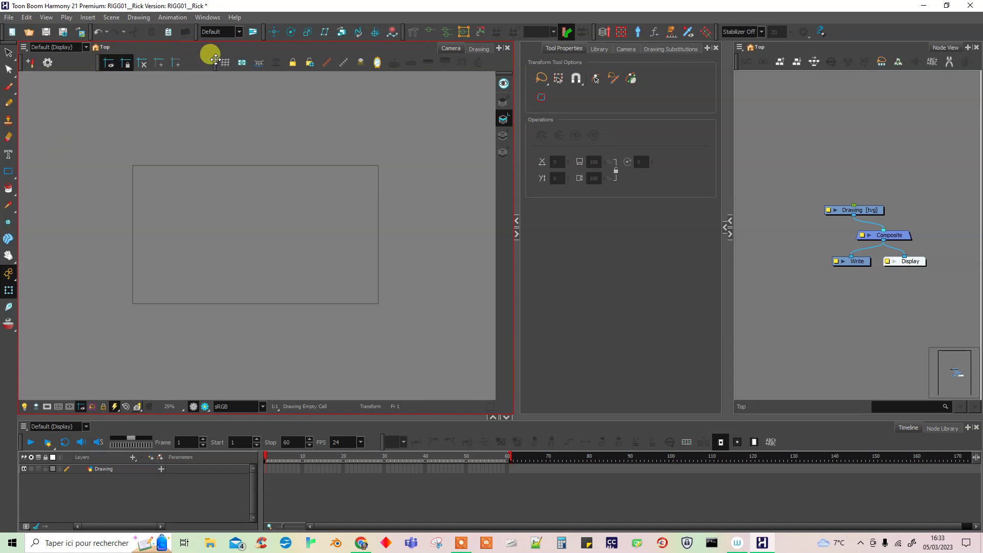
drag(96, 62, 125, 62)
Activate the Line tool and review the list of toolbars available for the Camera view
drag(11, 171, 44, 193)
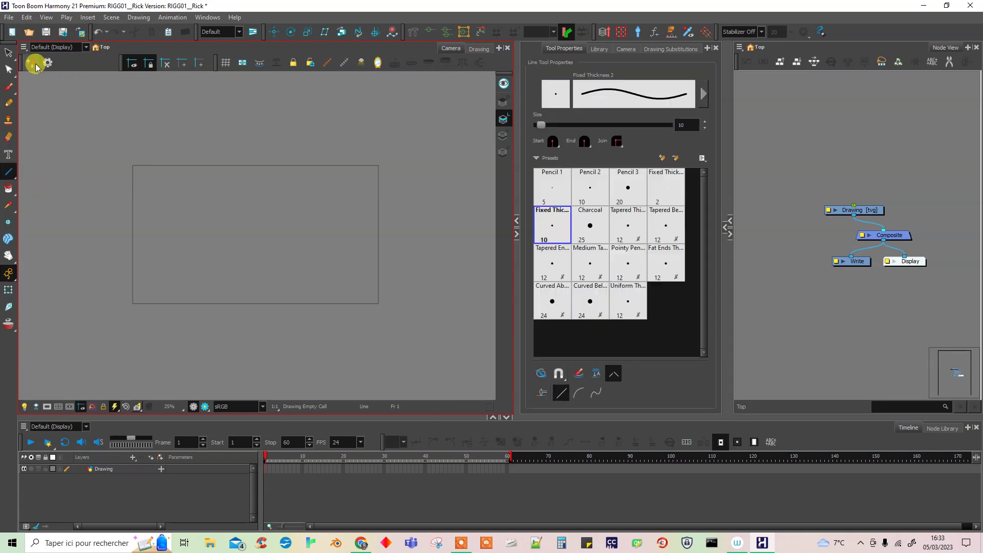
right_click(79, 63)
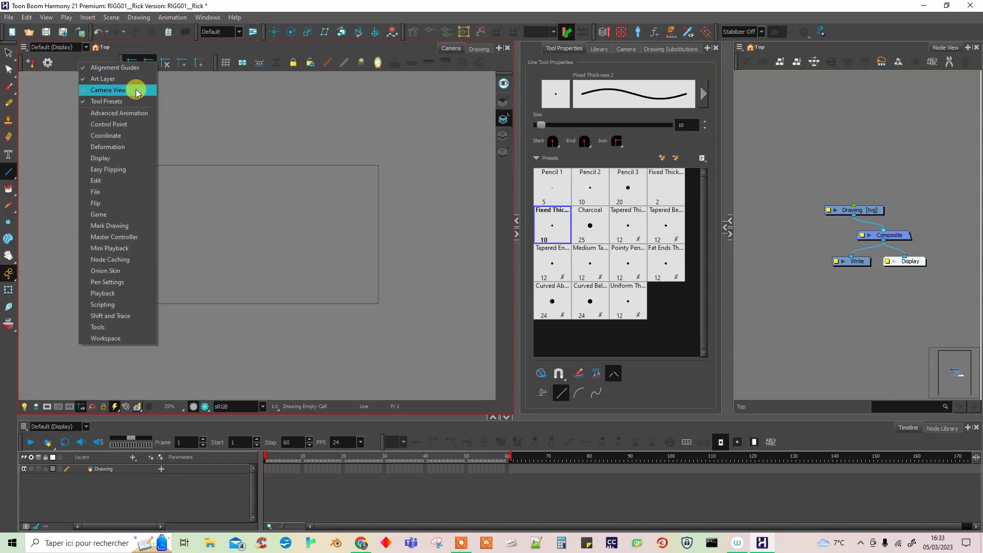
click(61, 61)
Narrow the Node View panel and reduce the Timeline's height to give the upper views more room
drag(728, 317, 767, 316)
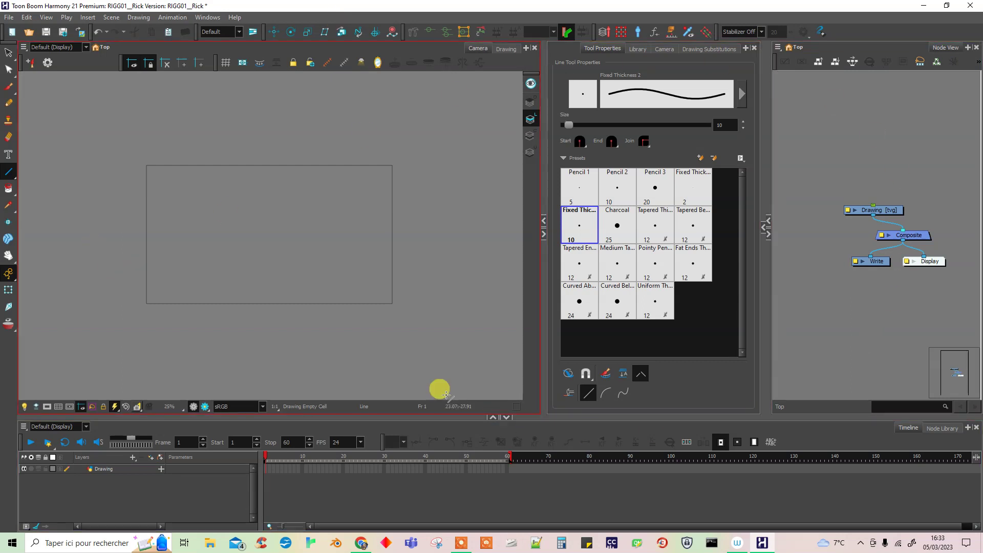
drag(348, 416, 345, 437)
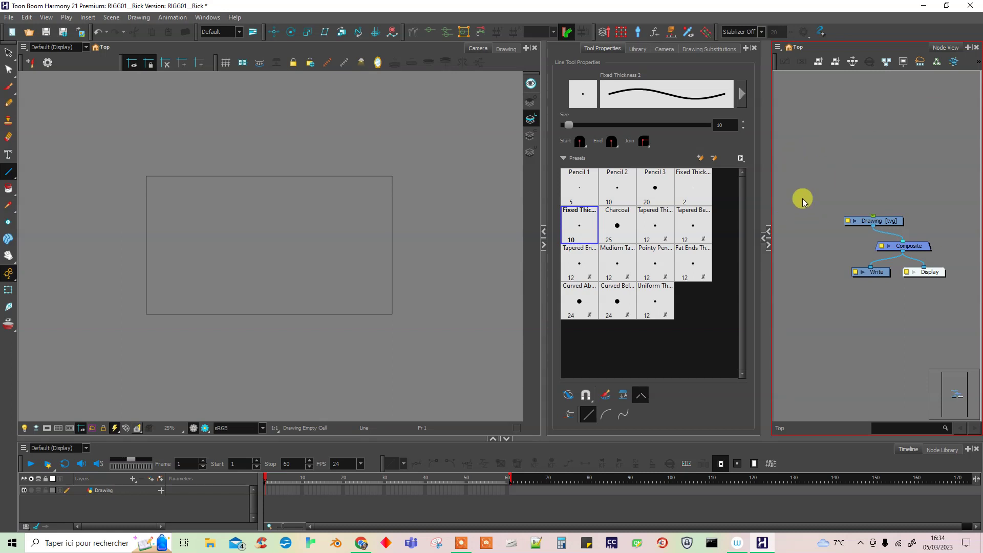
Reveal the collapsed Colour panel, then narrow the Camera view to widen the Tool Properties and Colour panels
click(764, 241)
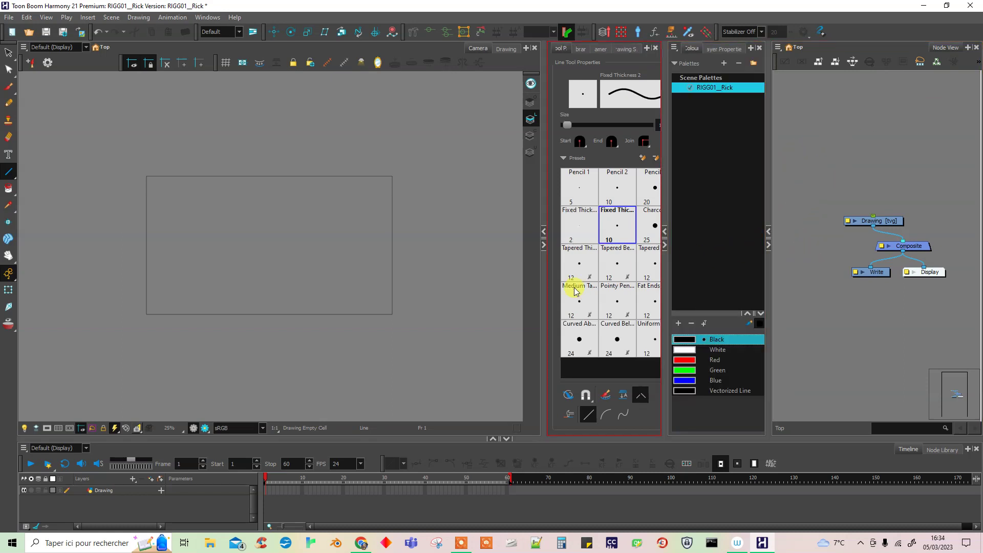
drag(542, 305, 489, 305)
drag(639, 293, 649, 295)
drag(485, 313, 419, 318)
drag(770, 281, 763, 282)
click(760, 233)
click(19, 238)
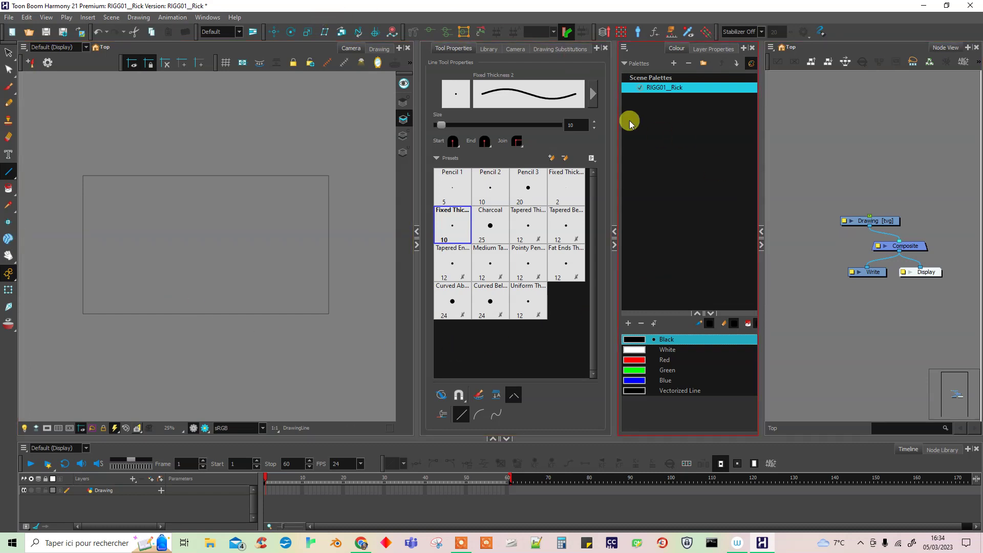
Save the current layout as a new workspace named with the artist's name followed by _Rigg
click(213, 18)
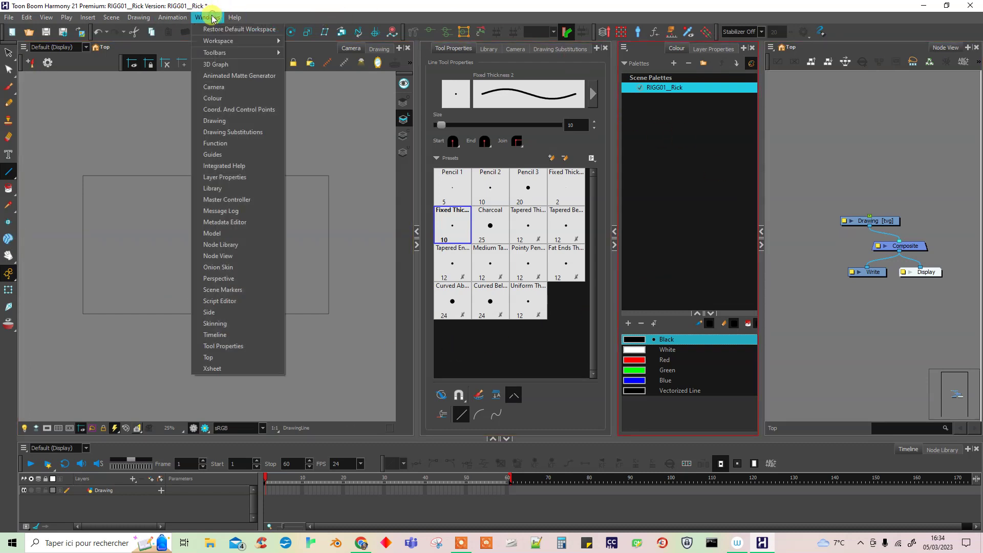
mouse_move(268, 41)
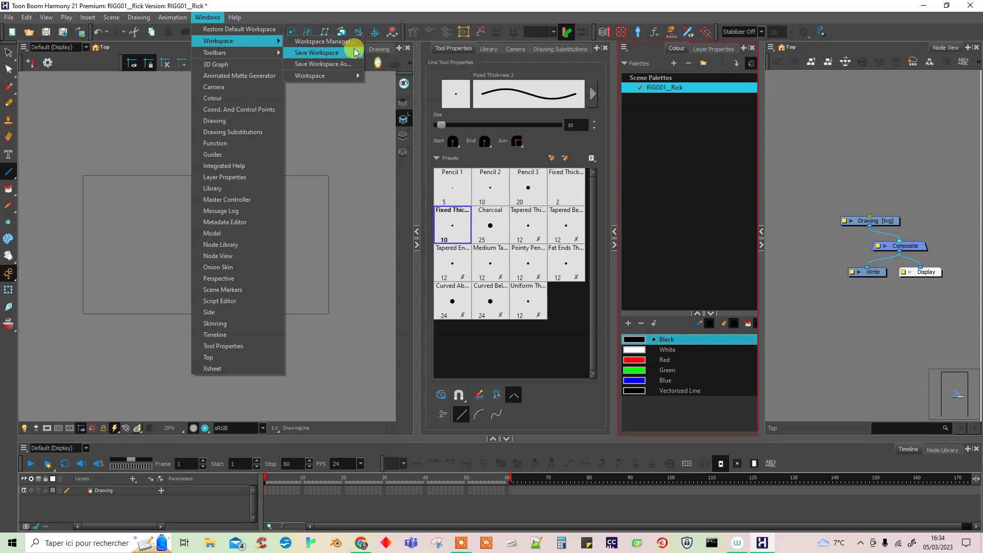
click(353, 65)
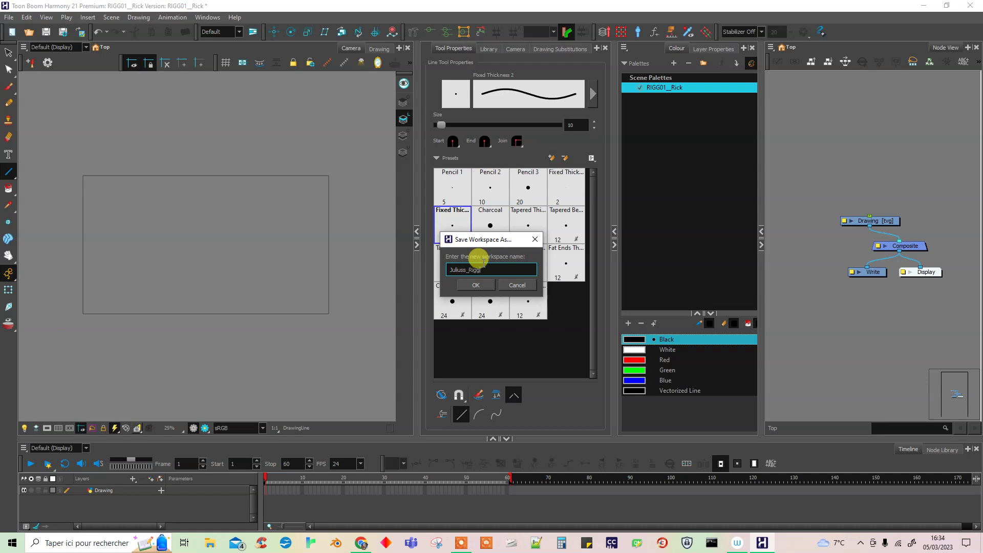
click(485, 283)
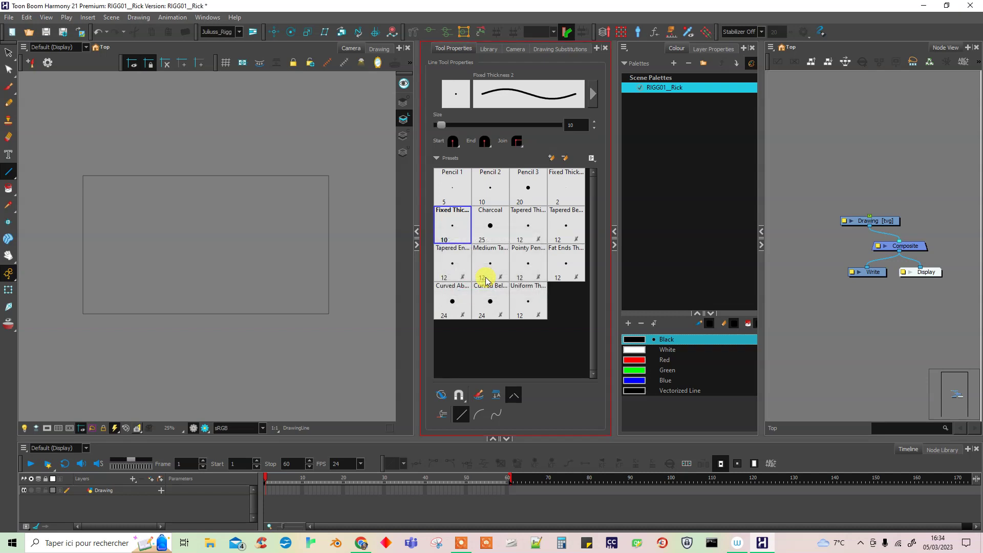
Check both lists of available workspaces for the newly saved rigging workspace
click(240, 33)
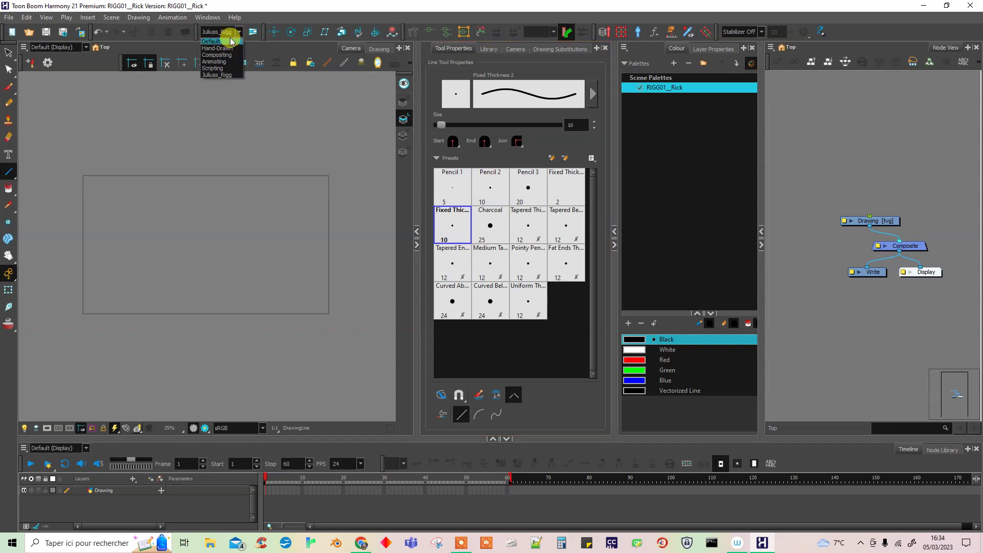
click(233, 32)
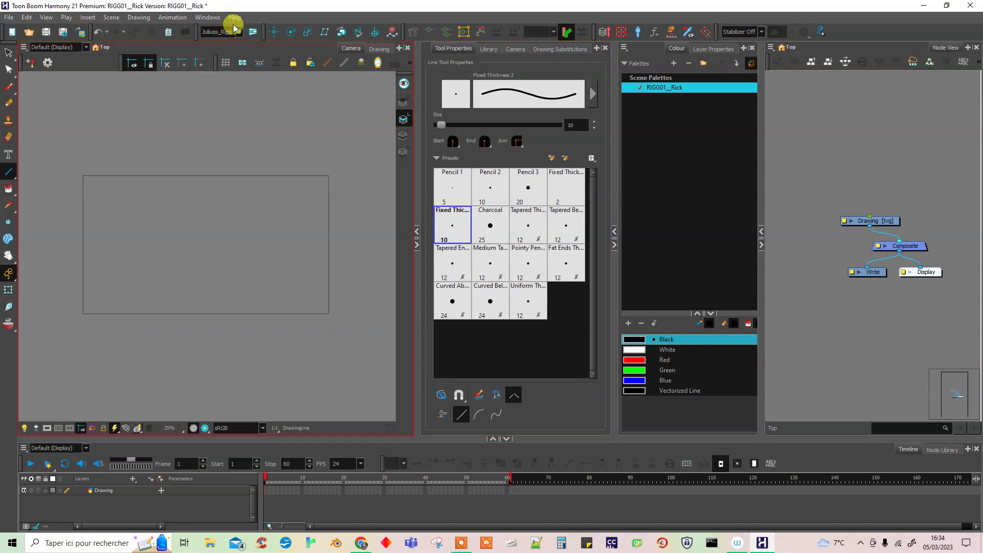
click(208, 18)
mouse_move(263, 40)
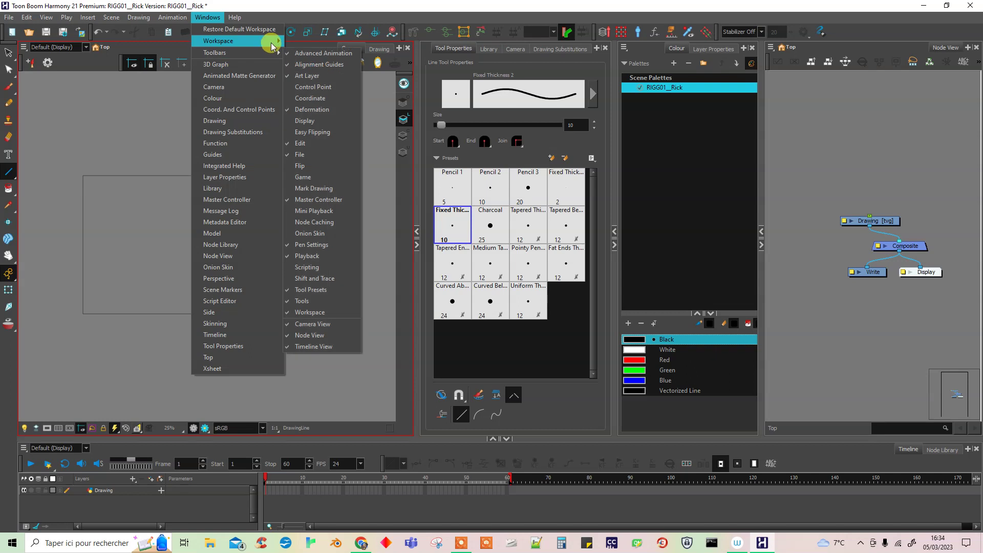
mouse_move(337, 78)
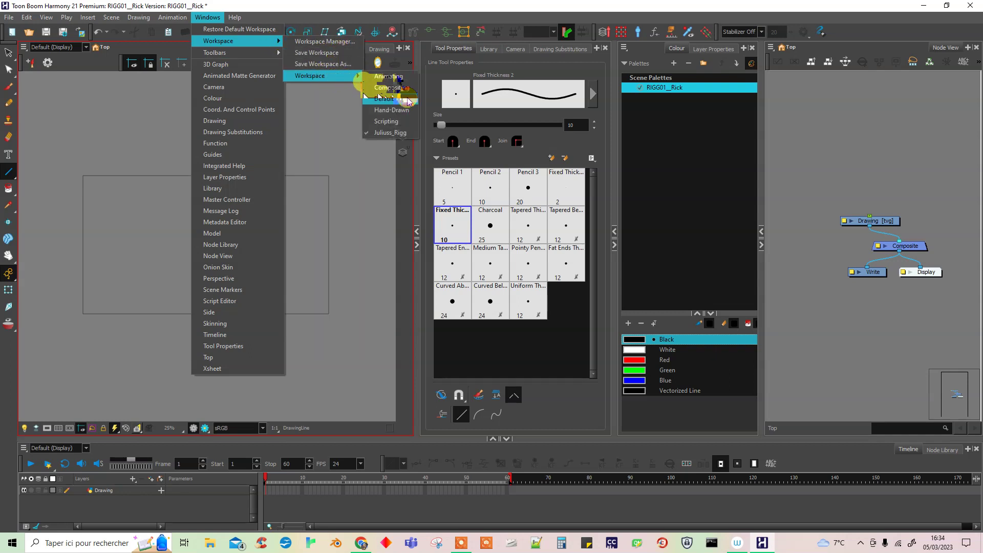
click(410, 143)
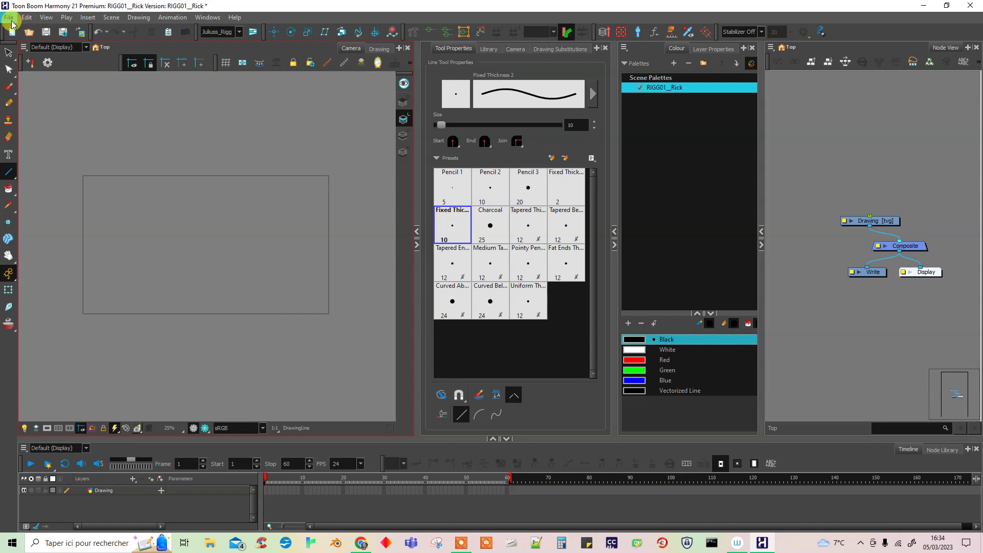
Import Rick_Turn.jpg as a Toon Boom bitmap drawing at actual size on a single new layer named Rick_Turn
click(9, 18)
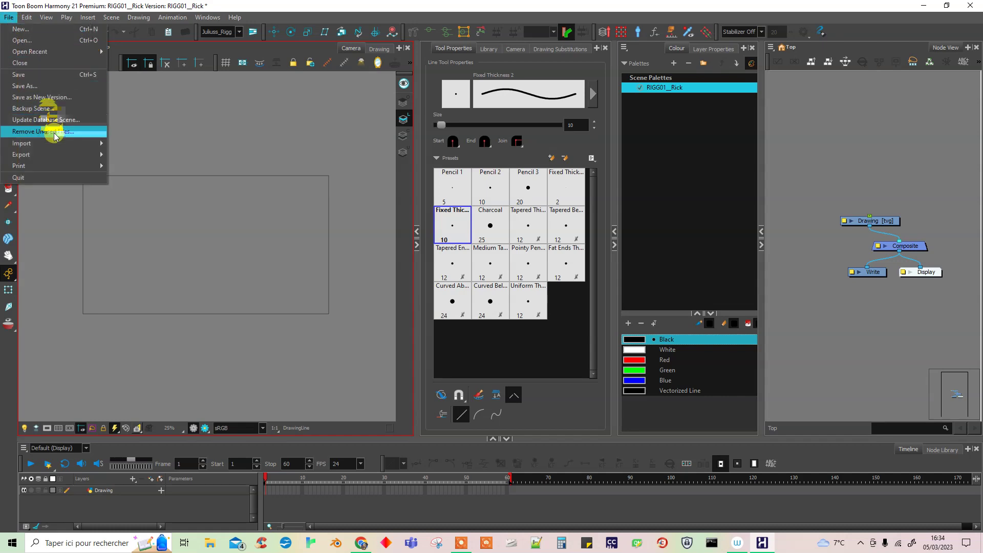
mouse_move(62, 144)
click(152, 162)
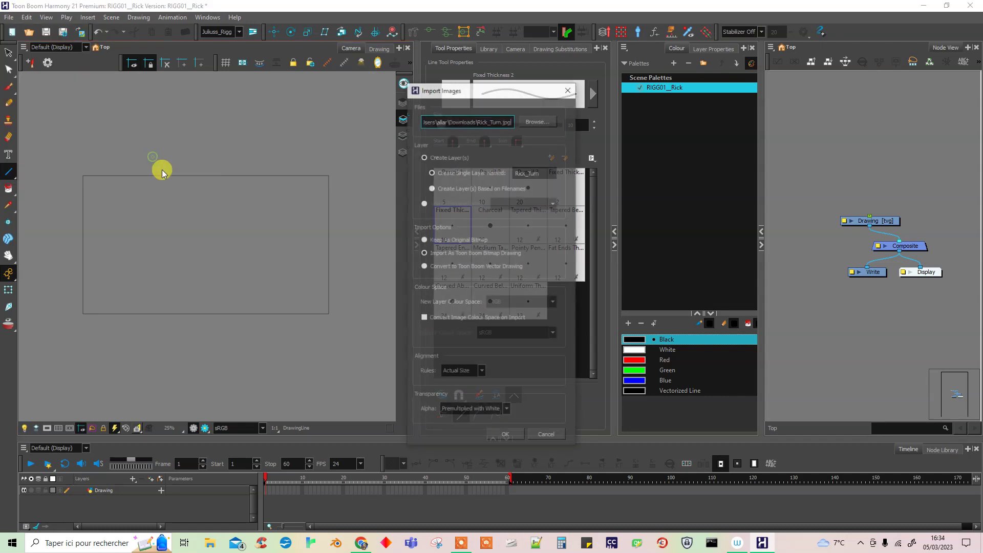
click(552, 113)
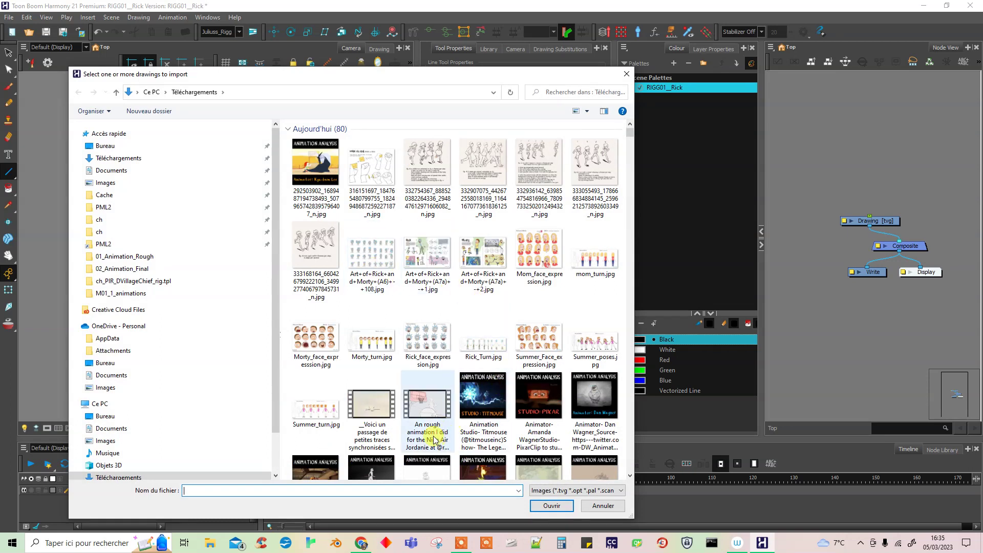
click(483, 342)
click(553, 505)
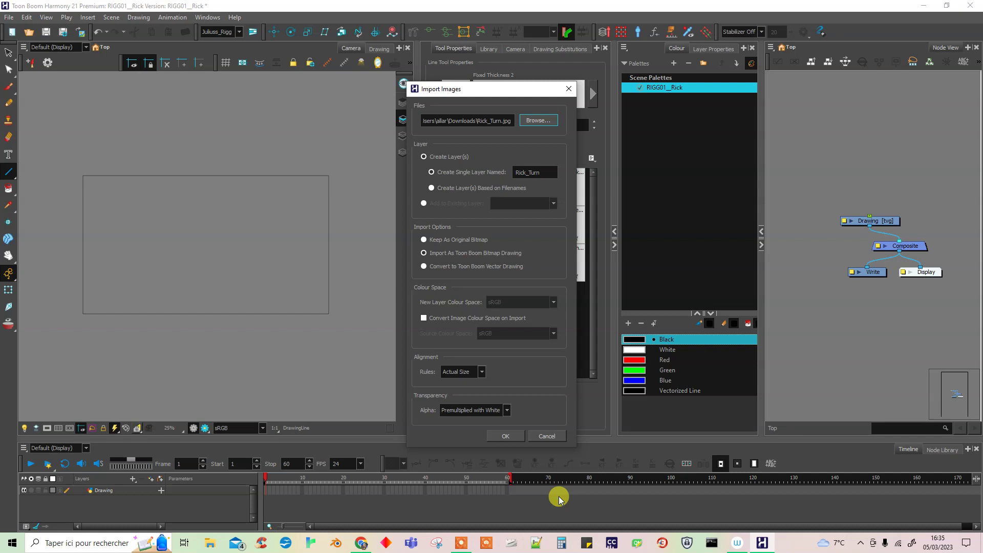
click(537, 173)
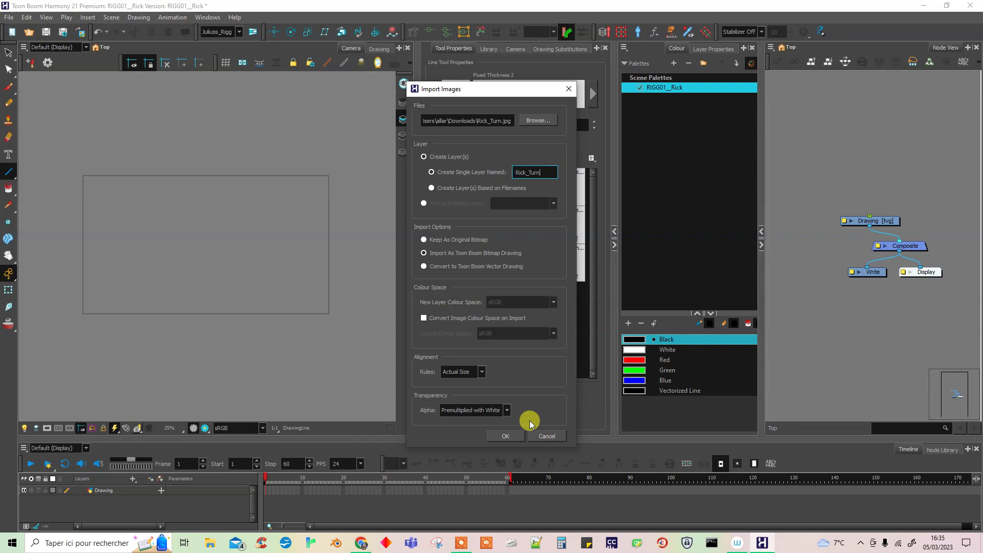
click(506, 436)
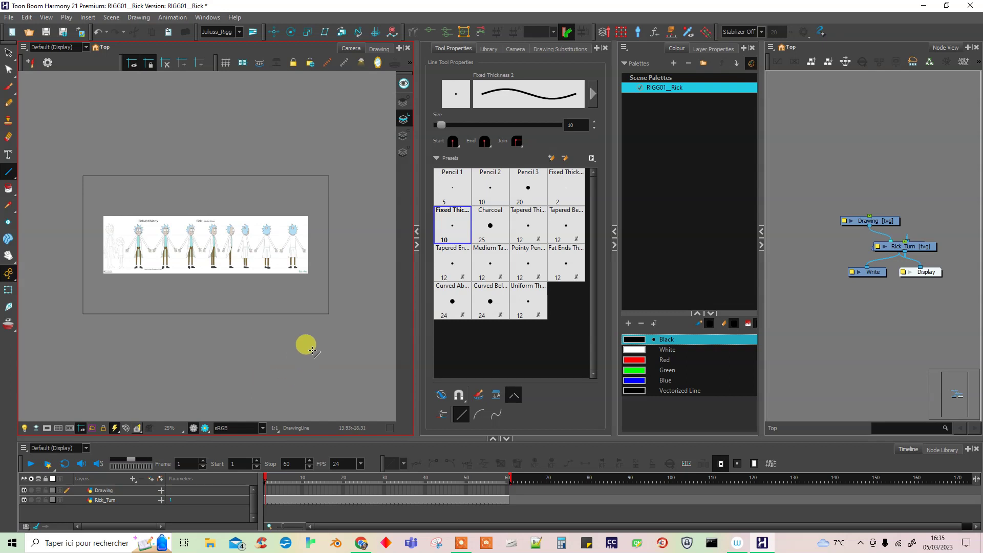
Widen the Colour panel, then select the Rick_Turn layer with the Transform tool and move its node above the Composite
drag(761, 355, 800, 362)
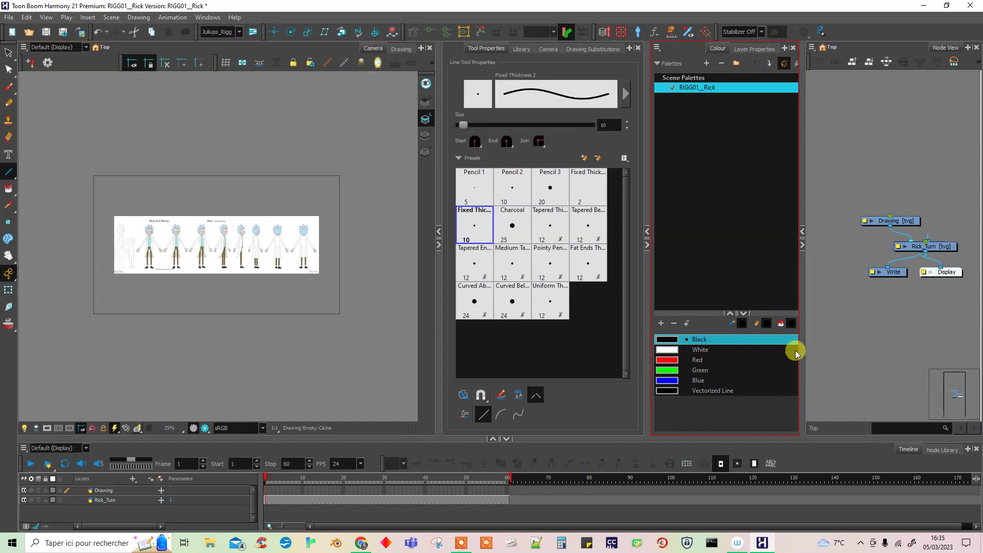
click(9, 290)
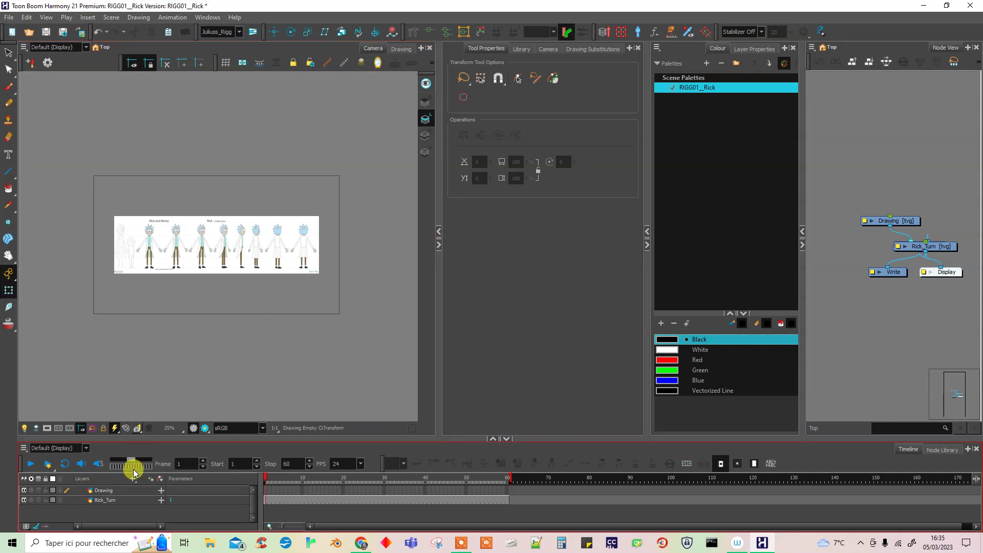
click(116, 501)
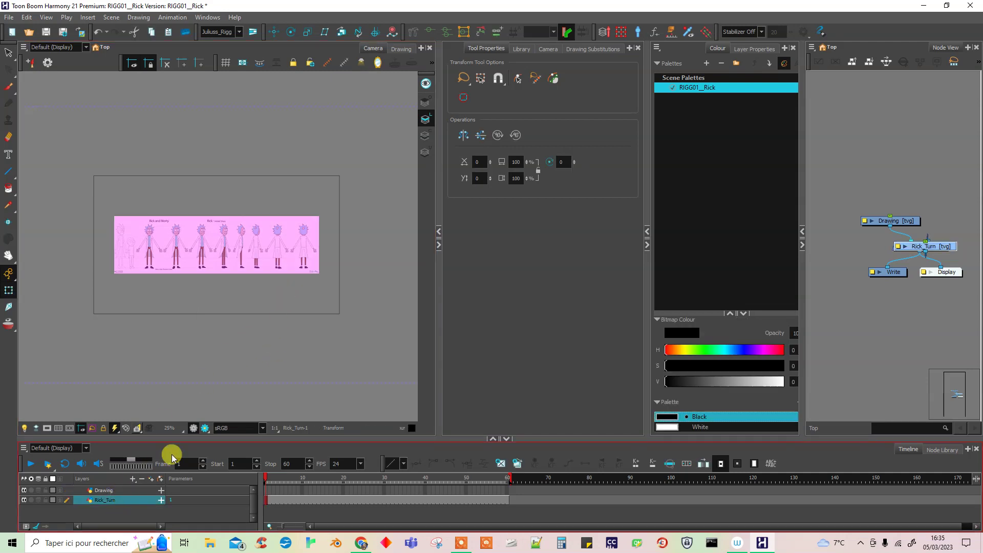
drag(943, 248, 962, 181)
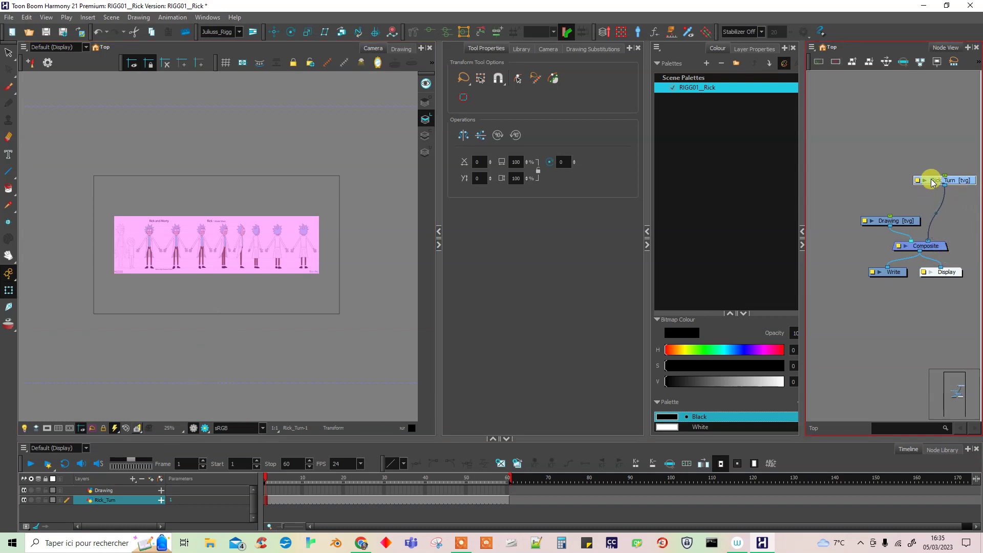
Add a parent peg to the Rick_Turn node and align it straight above the drawing node
key(ctrl+p)
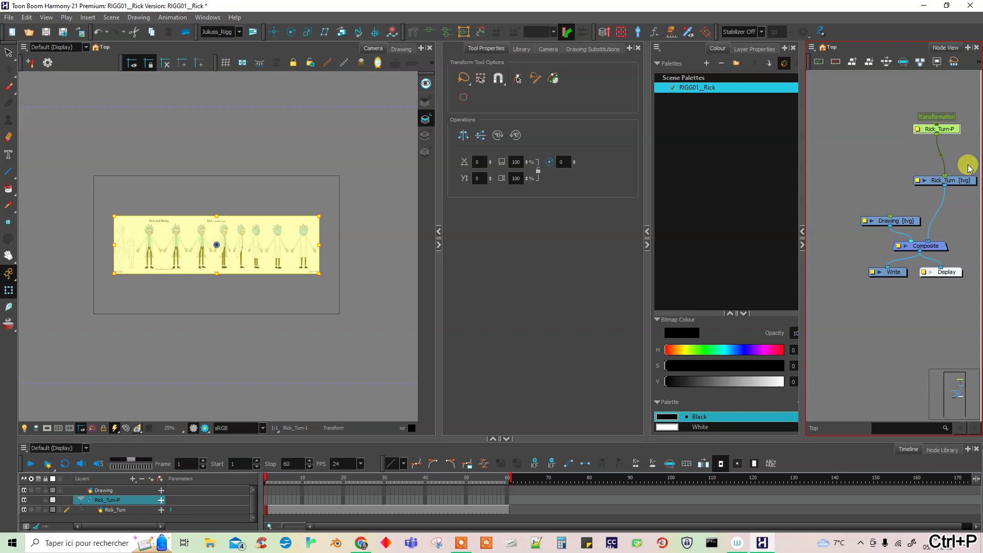
click(952, 103)
drag(954, 129, 962, 122)
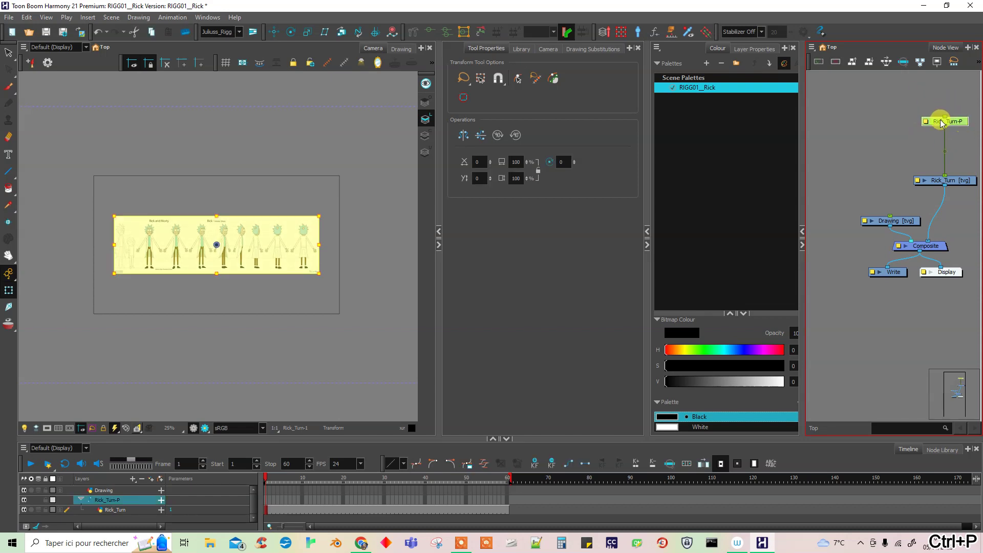
Enlarge the Rick_Turn model sheet through its peg until it extends past both sides of the camera frame, then deselect it
drag(317, 271, 397, 342)
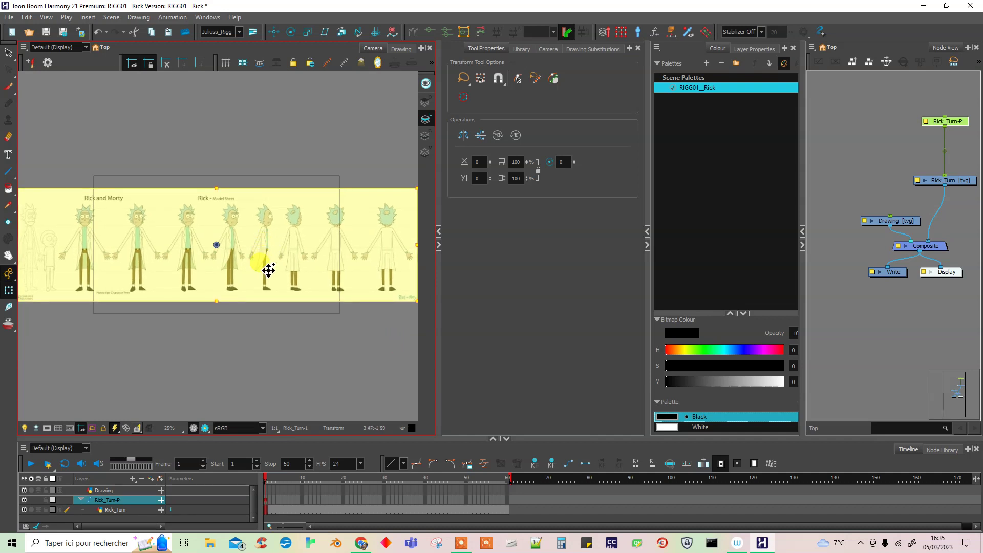
click(239, 301)
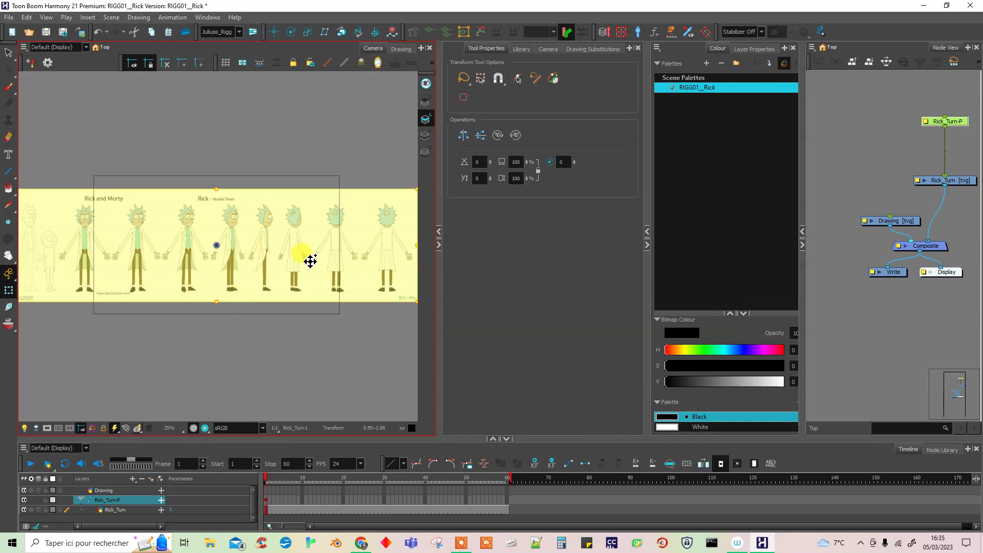
click(304, 330)
scroll(267, 283, up, 2)
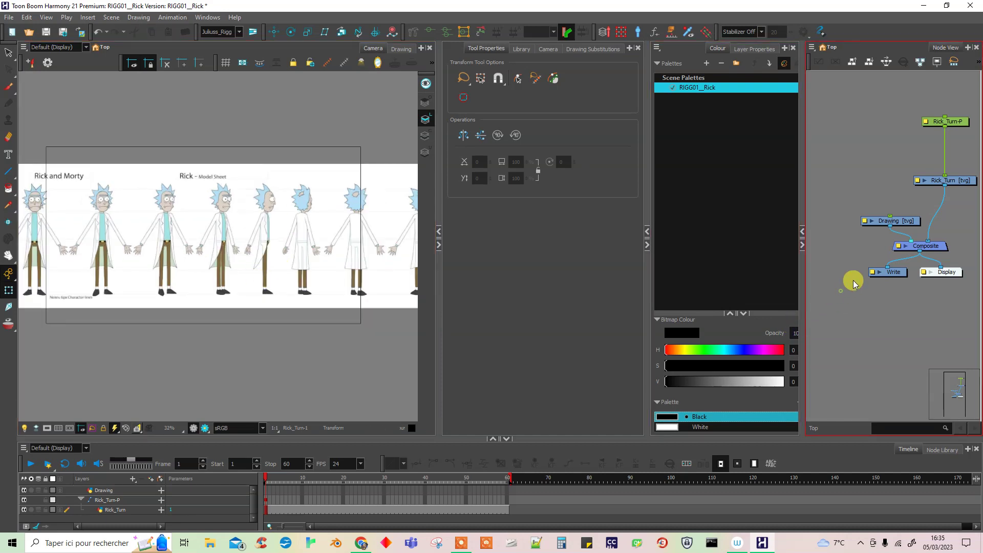
Add a Grid generator node, connect it to the Composite, and reorder its connection so the grid shows in front of Rick_Turn
key(Tab)
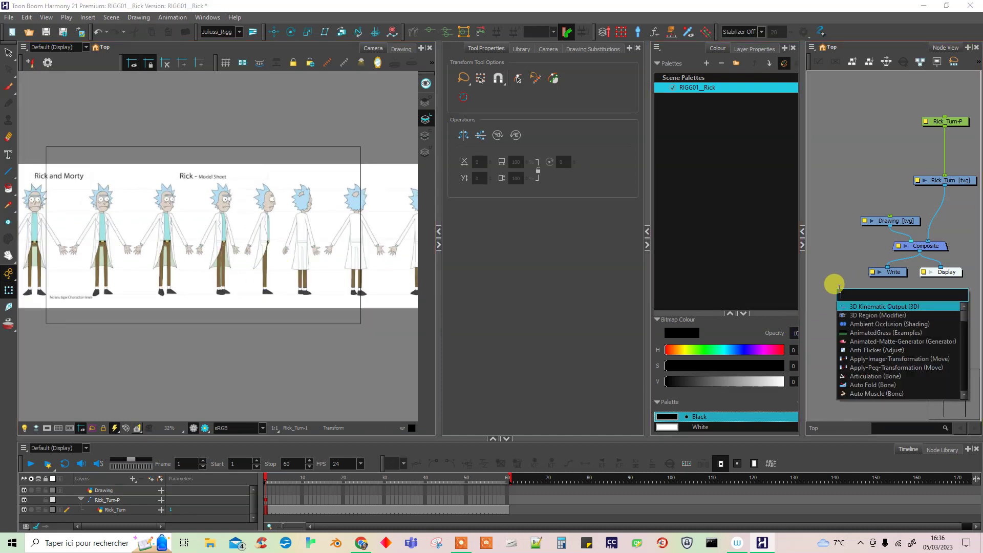
text(grid)
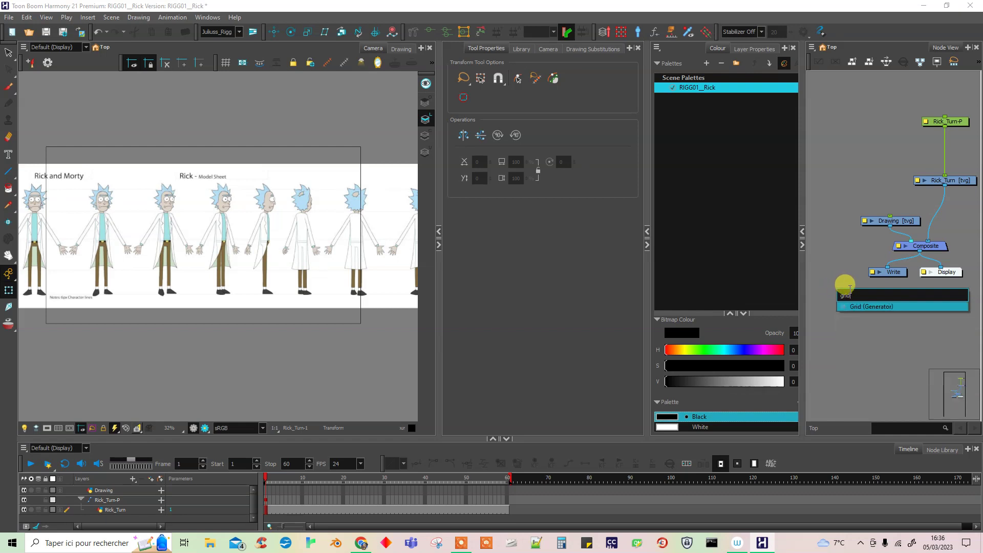
click(871, 307)
drag(861, 281, 939, 239)
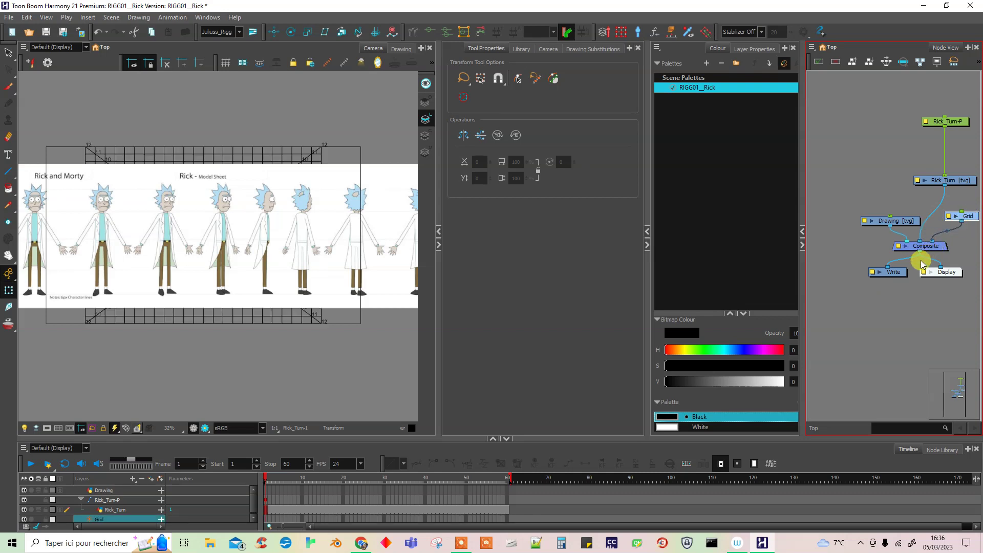
drag(930, 242, 921, 240)
click(896, 315)
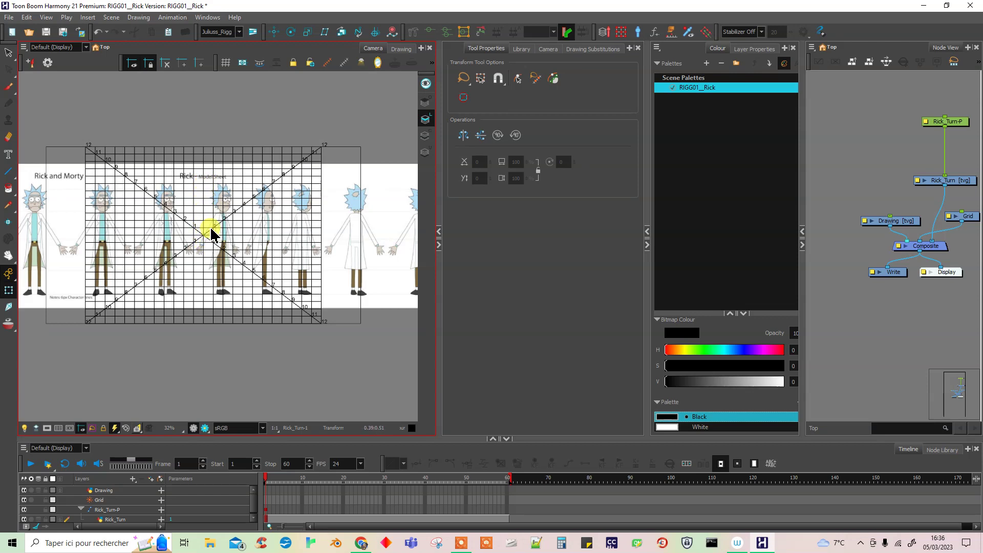
Shift the Rick_Turn-P peg horizontally until the front-view Rick is centred on the grid's vertical axis
click(266, 508)
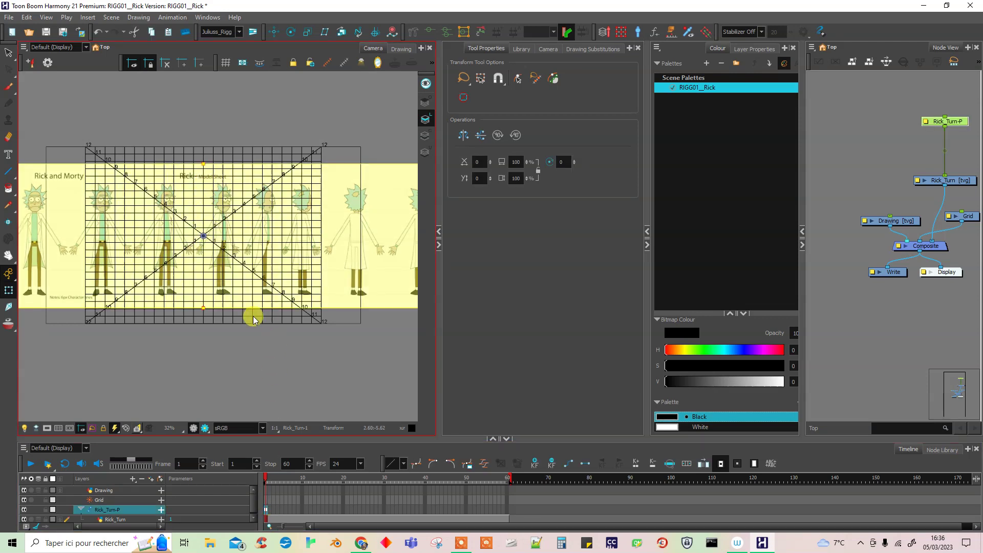
key(shift+Right)
key(shift+Right)
key(shift+Right)
key(shift+Right)
key(shift+Right)
key(shift+Right)
key(shift+Right)
key(shift+Right)
key(shift+Right)
key(shift+Right)
key(shift+Right)
key(shift+Right)
key(shift+Right)
key(shift+Right)
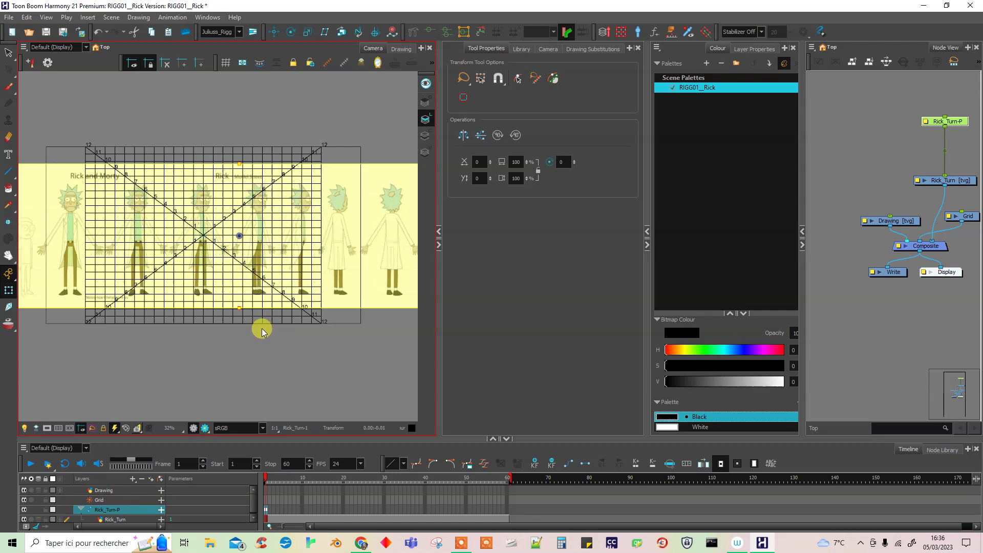
key(shift+Right)
key(shift+Right)
key(shift+Right)
key(shift+Right)
key(shift+Right)
key(shift+Right)
key(shift+Right)
key(shift+Right)
key(shift+Right)
key(shift+Right)
key(shift+Right)
key(shift+Right)
key(shift+Right)
key(shift+Right)
key(shift+Right)
key(shift+Right)
key(shift+Right)
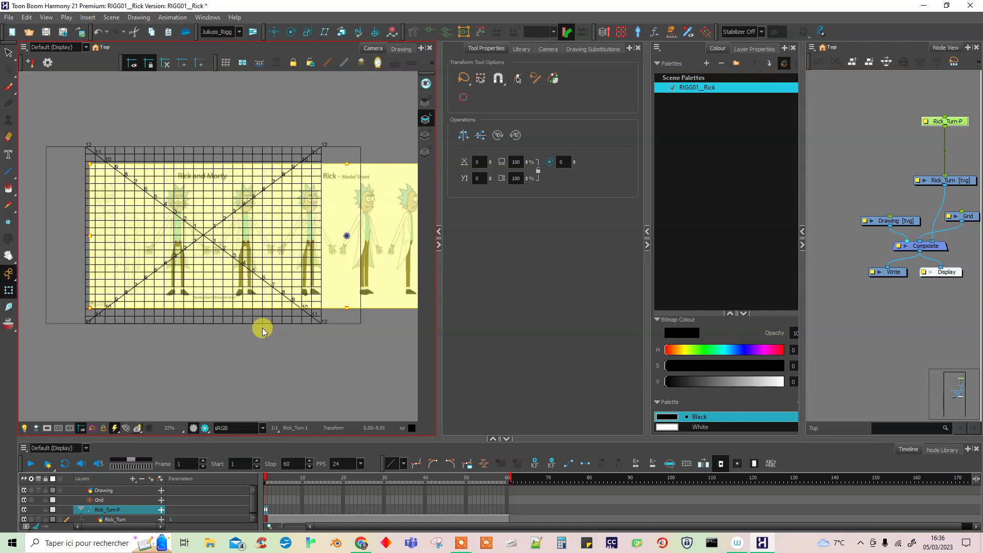
key(shift+Right)
key(shift+Right)
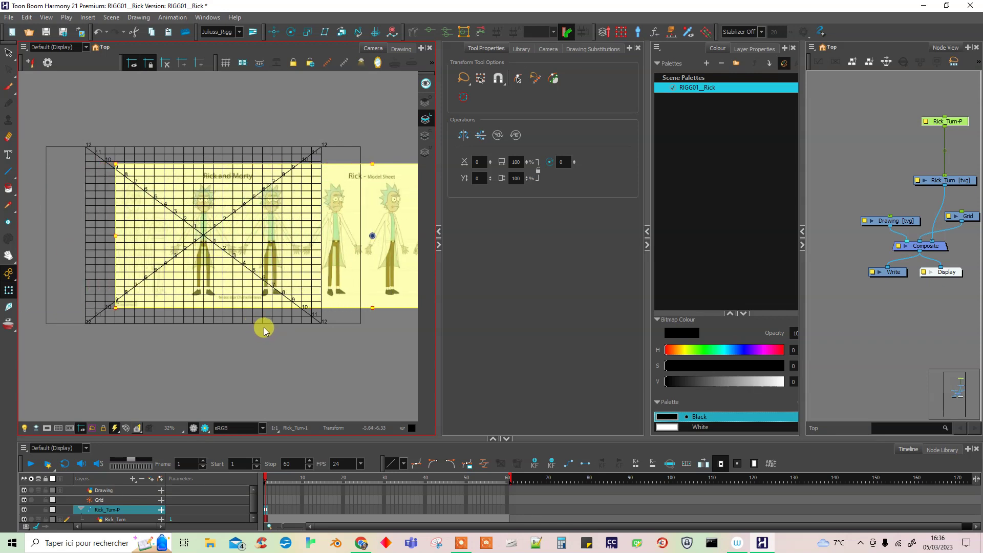
scroll(261, 336, up, 2)
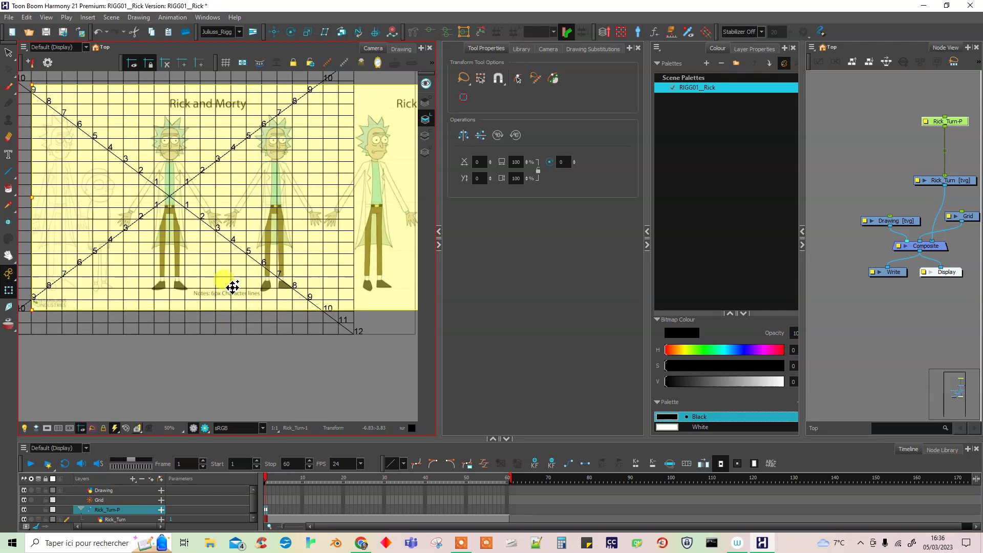
scroll(193, 189, up, 2)
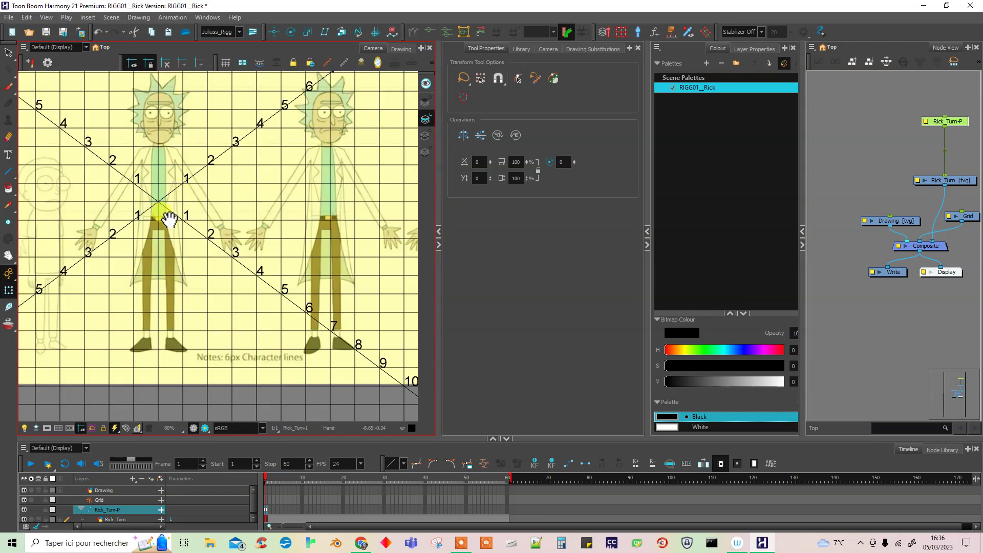
drag(169, 219, 215, 245)
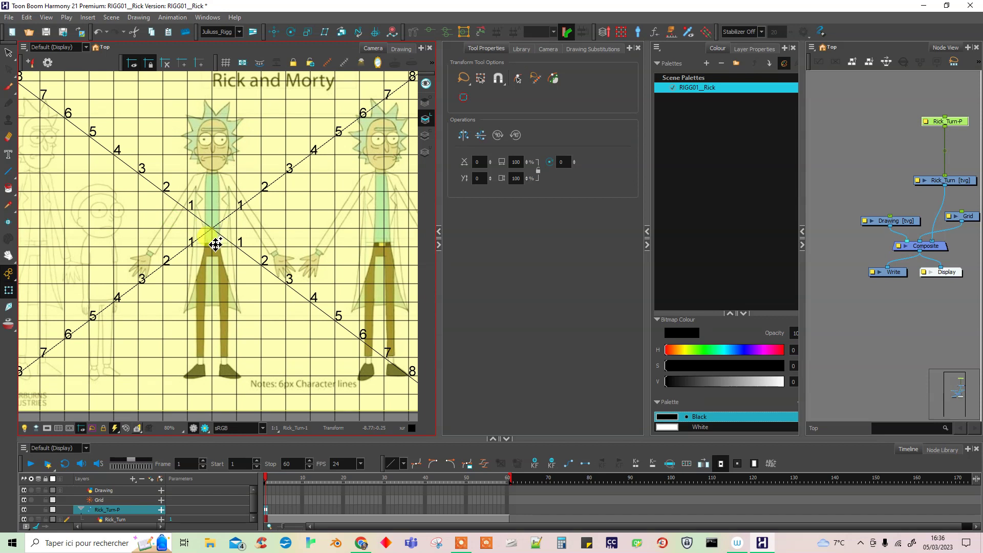
Adjust the model sheet vertically through its peg until the front-view Rick's waist sits on the grid centre, then deselect it
mouse_move(255, 272)
mouse_down()
mouse_move(256, 263)
mouse_move(228, 254)
mouse_move(228, 236)
mouse_up()
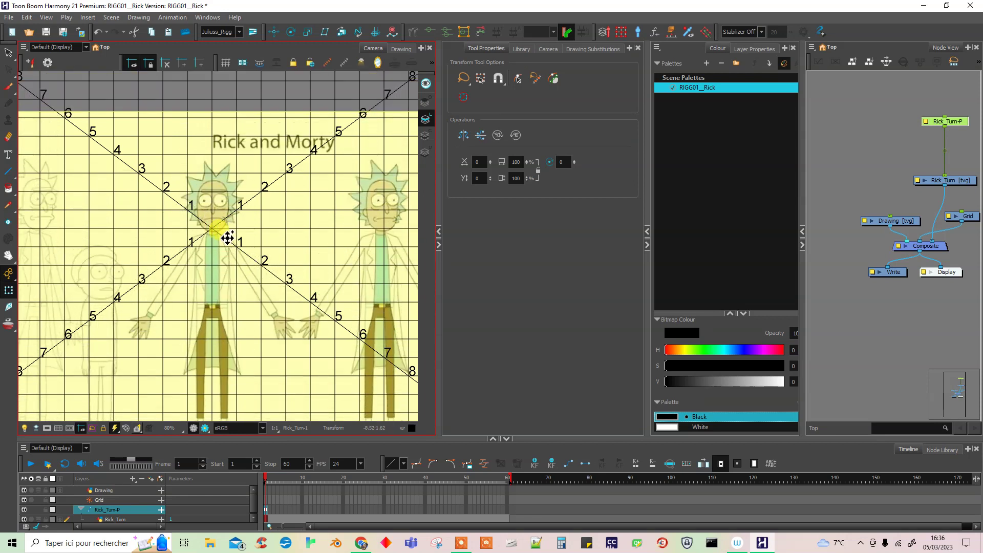
key(Up)
key(Up)
key(Up)
key(Up)
key(Up)
key(Up)
key(Up)
key(Up)
key(Up)
key(Up)
key(Up)
key(Up)
key(Up)
key(Up)
key(Up)
key(Up)
key(Up)
key(Up)
key(Up)
key(Up)
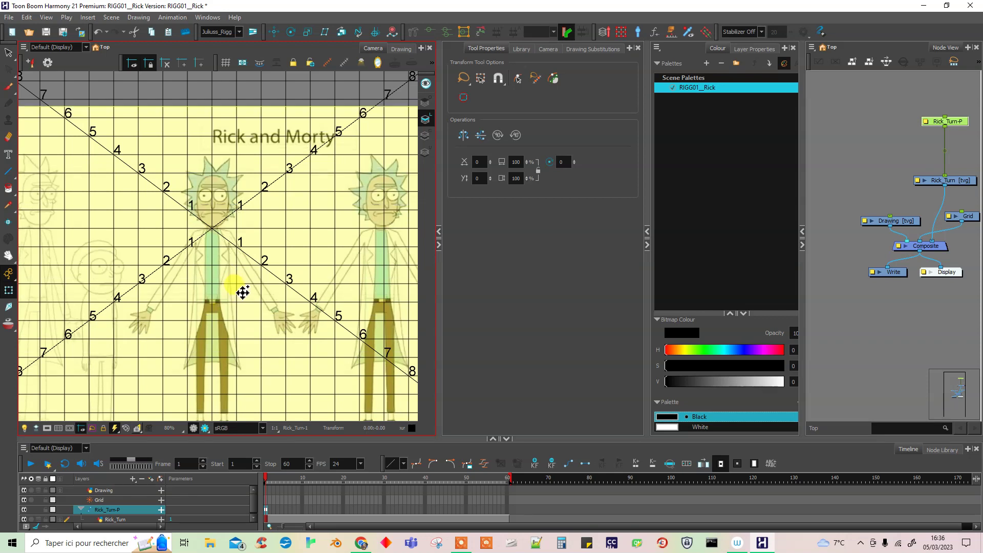
key(Up)
key(Up)
key(Up)
key(Up)
key(Up)
key(Up)
key(Up)
key(Up)
key(Up)
key(Up)
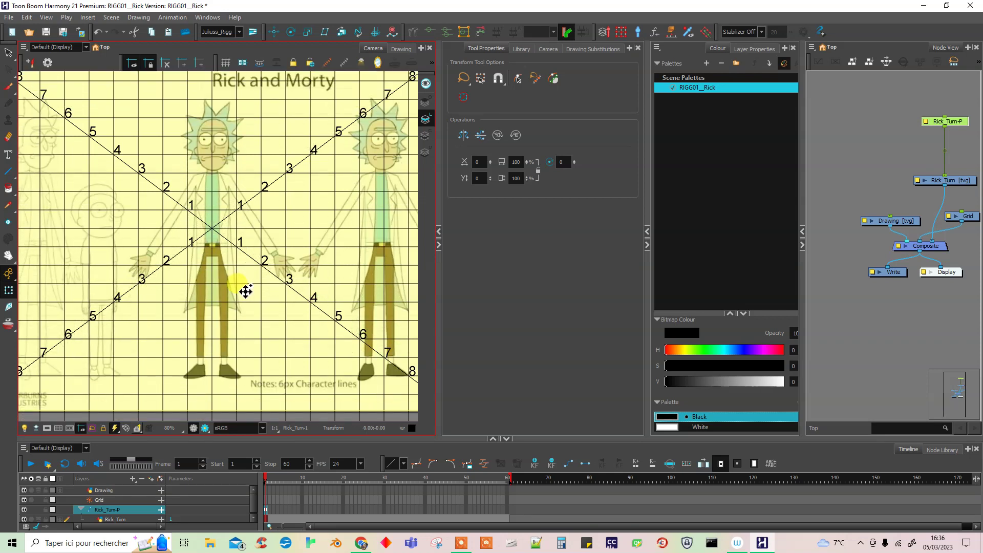
key(Up)
key(Up)
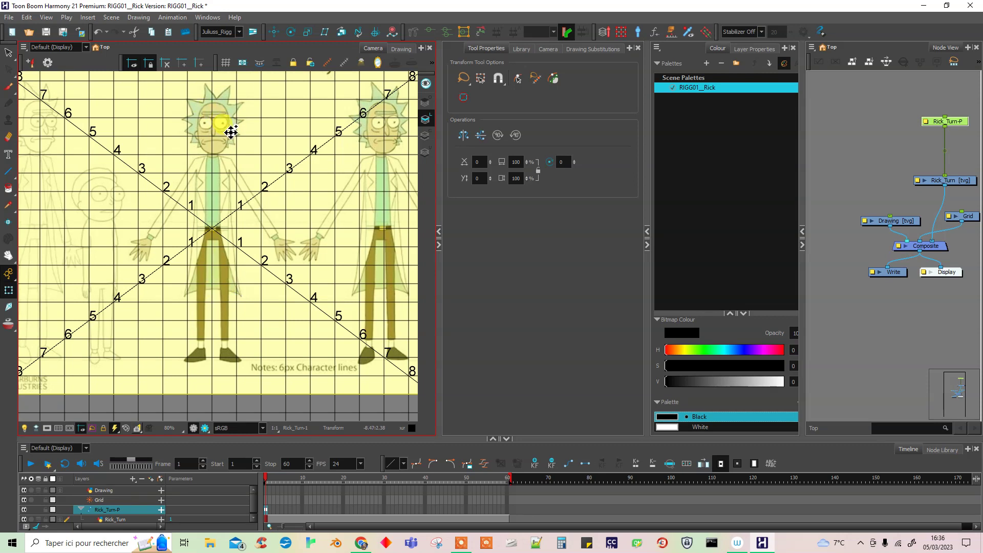
scroll(222, 125, up, 4)
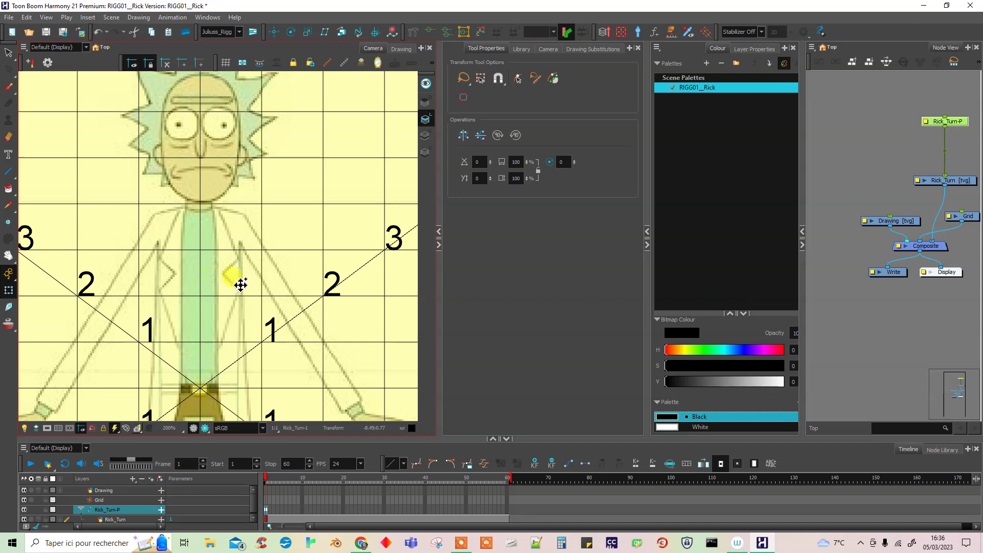
scroll(261, 336, down, 6)
key(space)
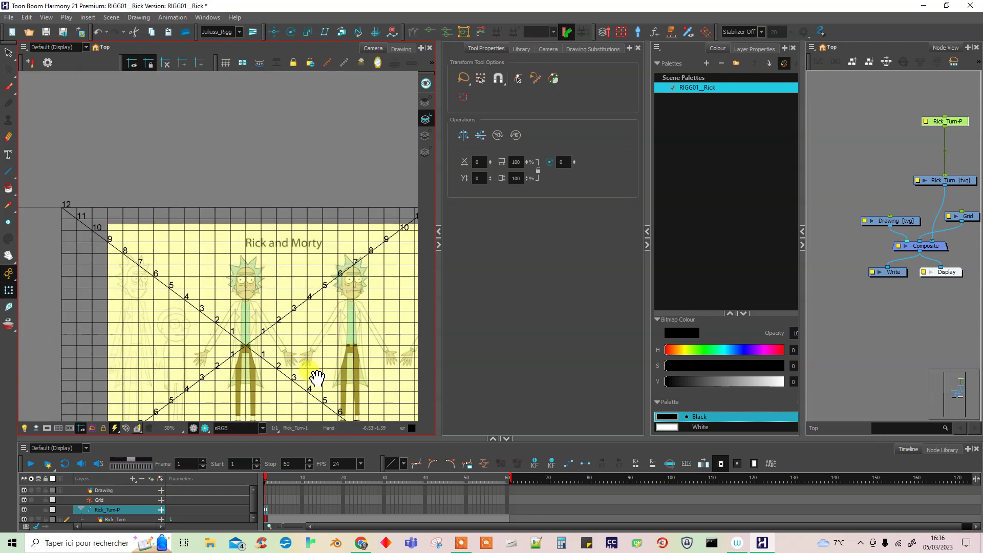
drag(317, 372, 281, 276)
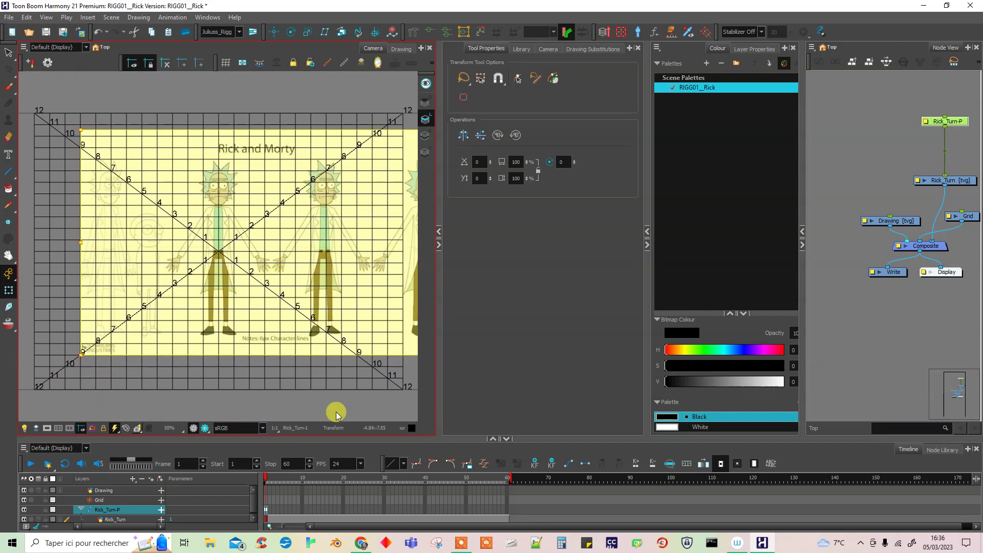
click(338, 408)
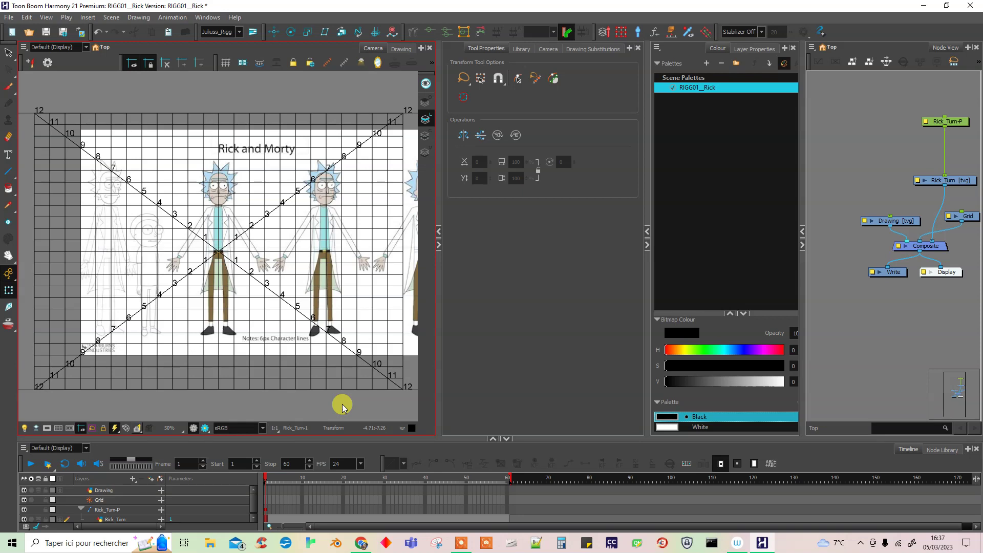
Move the Rick_Turn drawing node up beneath its peg, and check the peg's effect by disabling and re-enabling it
drag(955, 180, 957, 149)
click(958, 123)
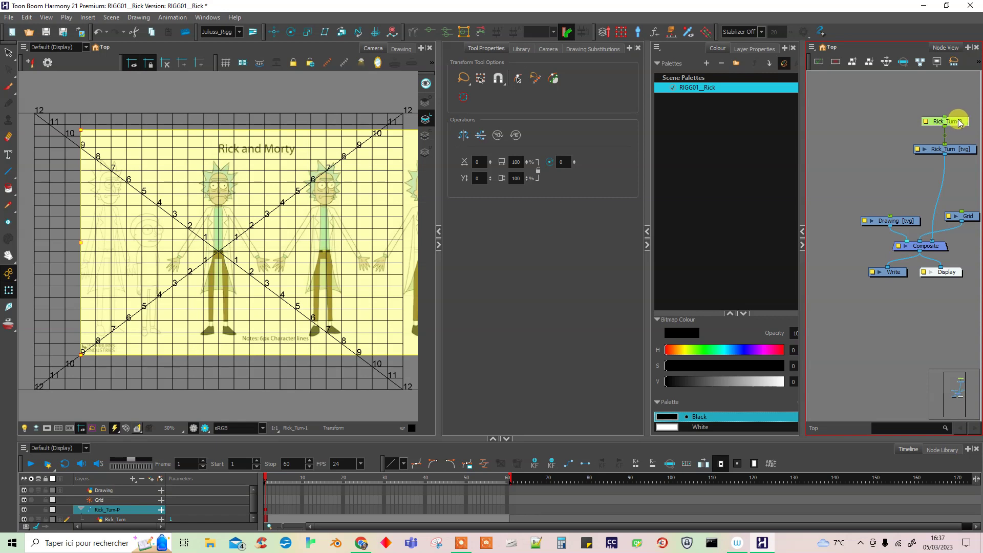
key(d)
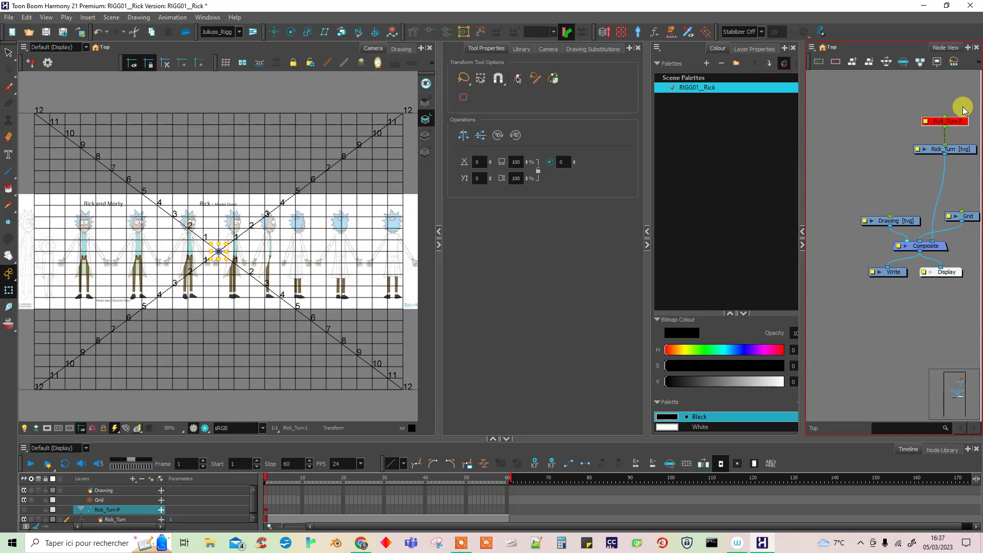
key(d)
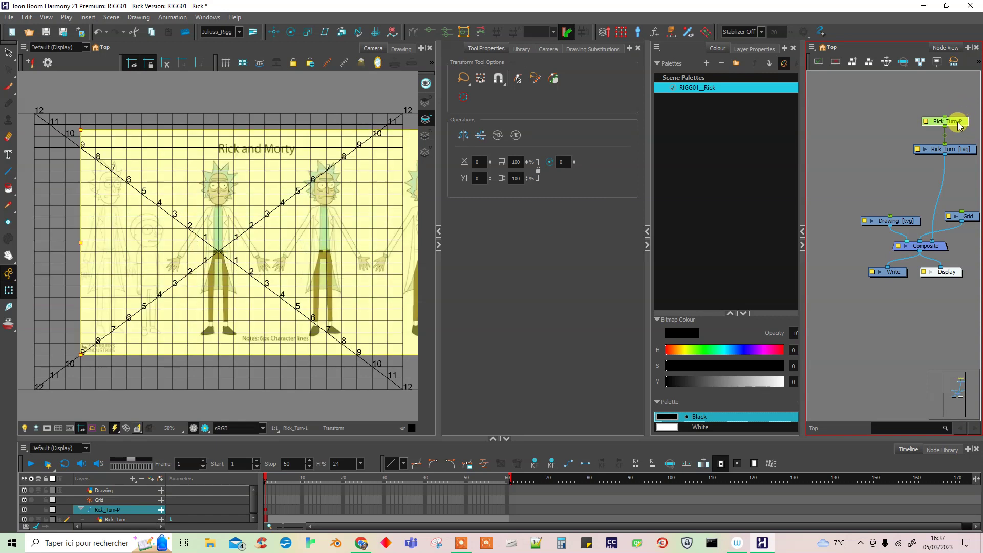
click(953, 107)
click(959, 123)
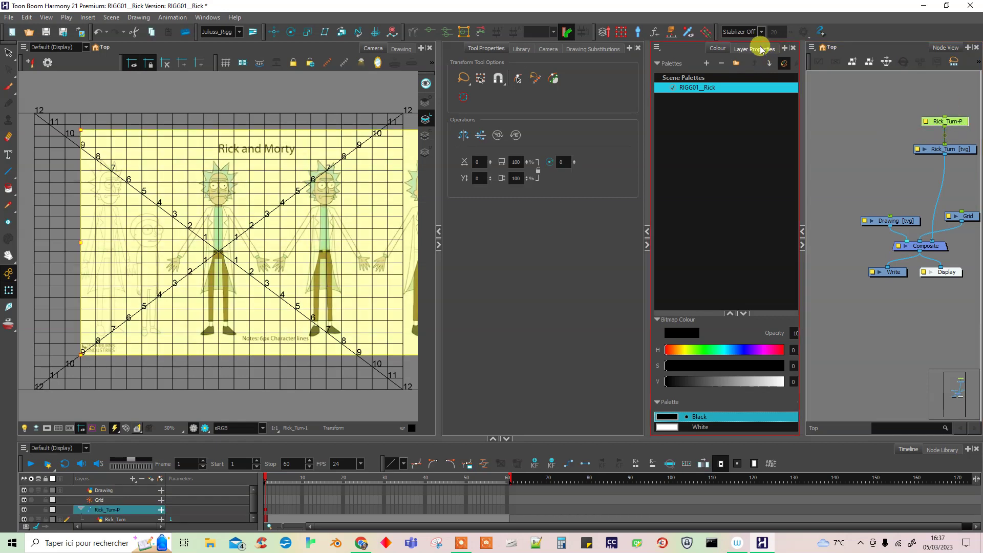
Show the Rick_Turn-P peg's layer properties and dock the Layer Properties view below Tool Properties
click(759, 50)
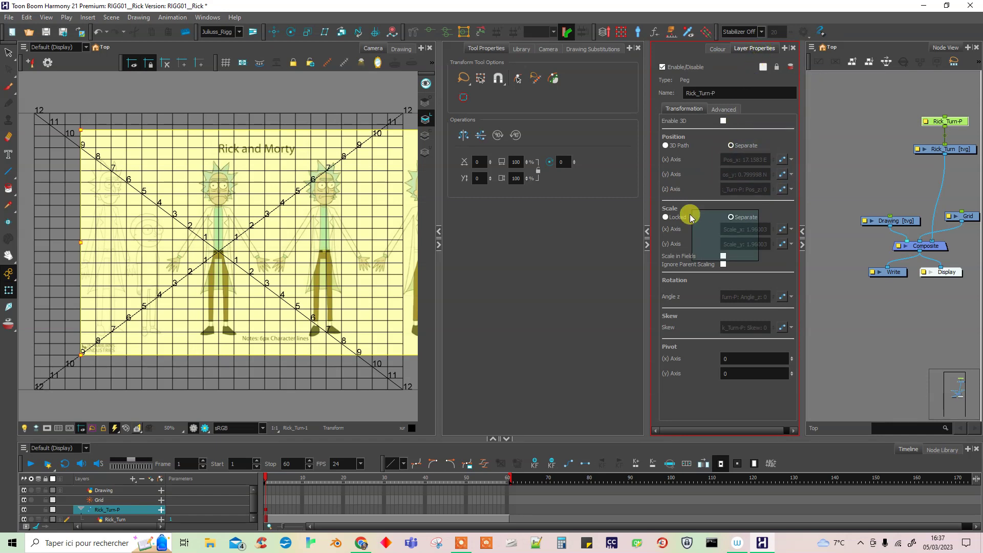
drag(550, 408, 531, 432)
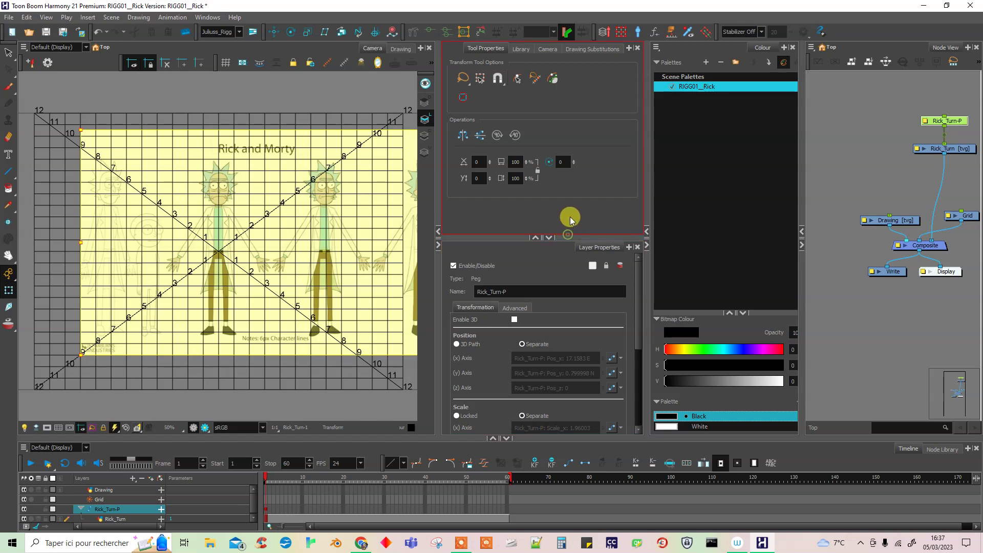
Lock the Rick_Turn-P peg with its drawing and the Grid layer, then deselect everything
mouse_move(639, 331)
mouse_down()
mouse_move(634, 406)
mouse_move(639, 316)
mouse_up()
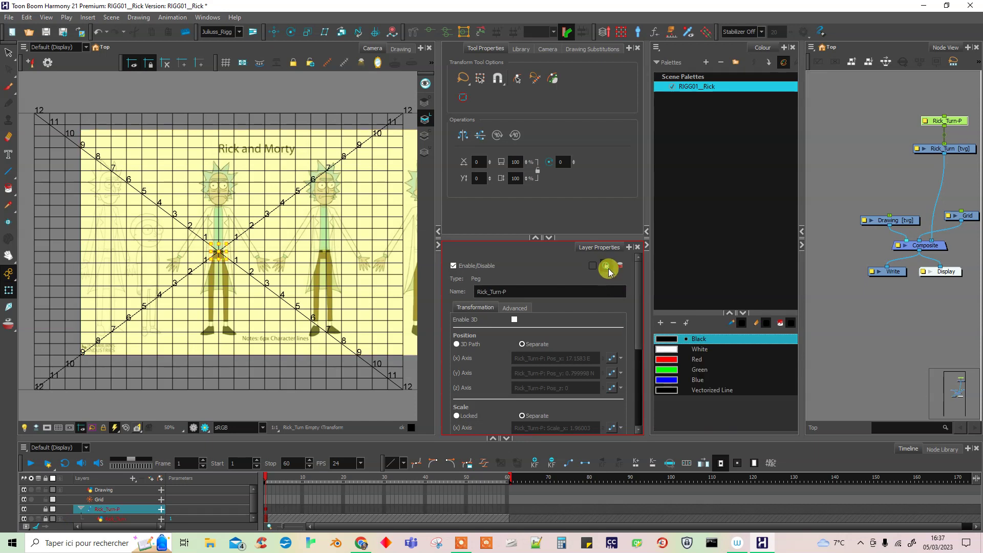
click(861, 333)
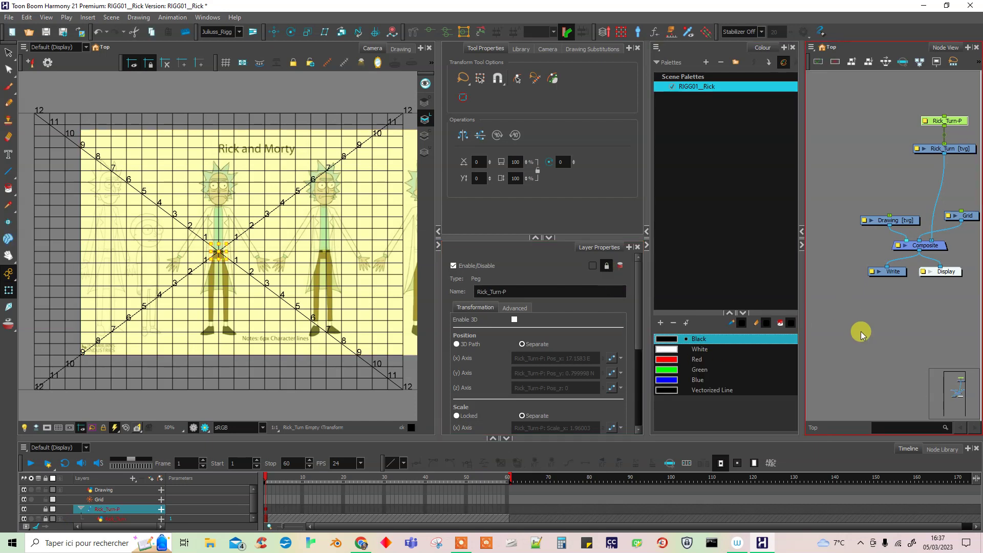
click(971, 219)
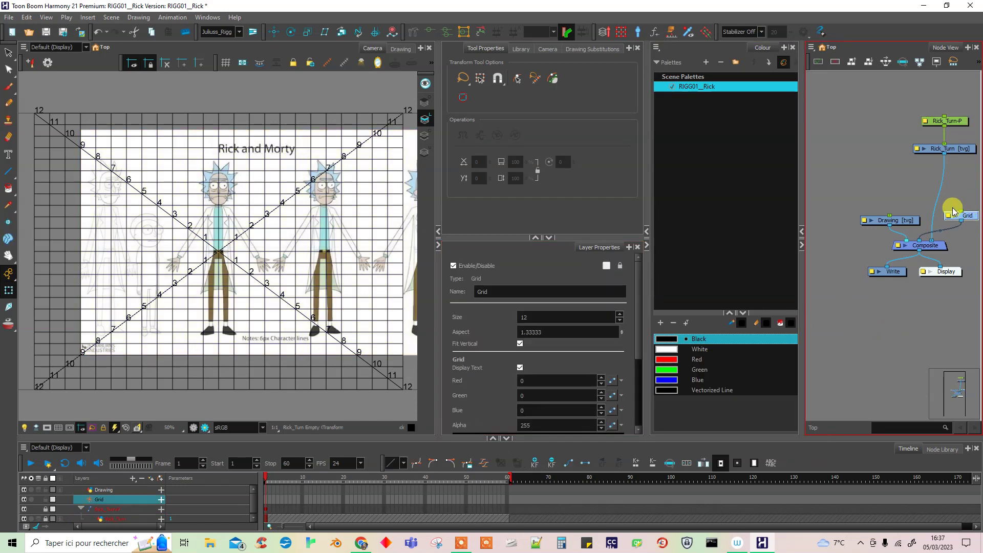
click(46, 499)
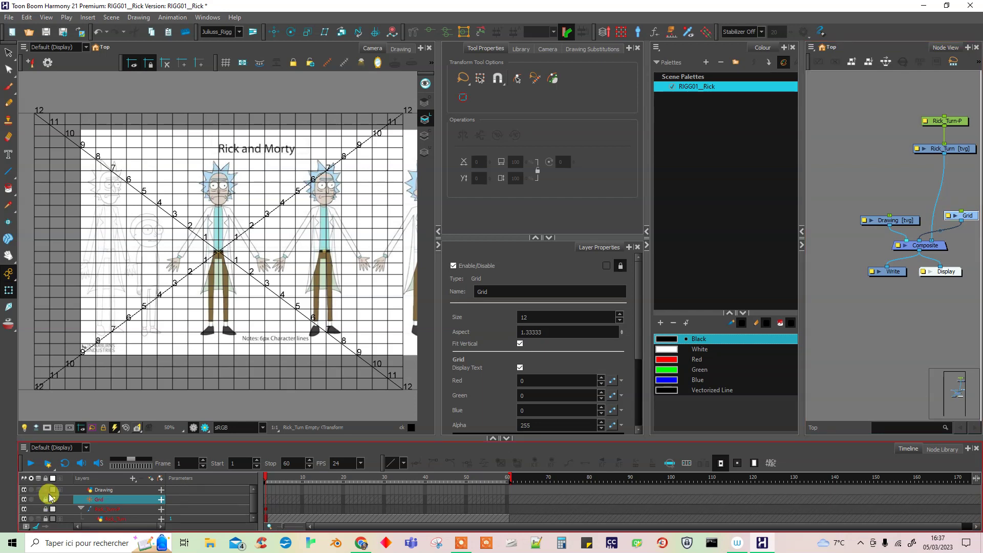
click(912, 289)
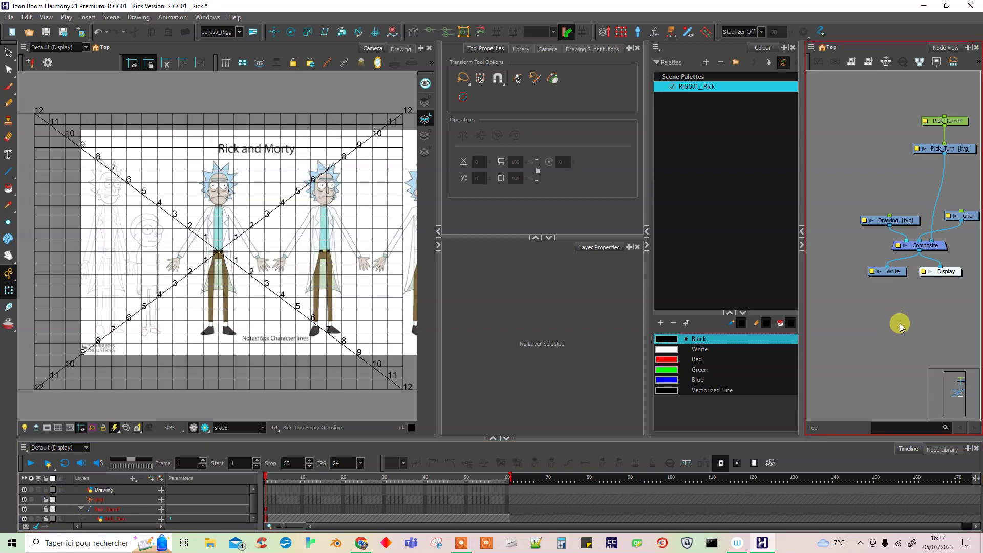
Move the Grid node higher above the Composite to make room in its connection
drag(968, 216, 978, 199)
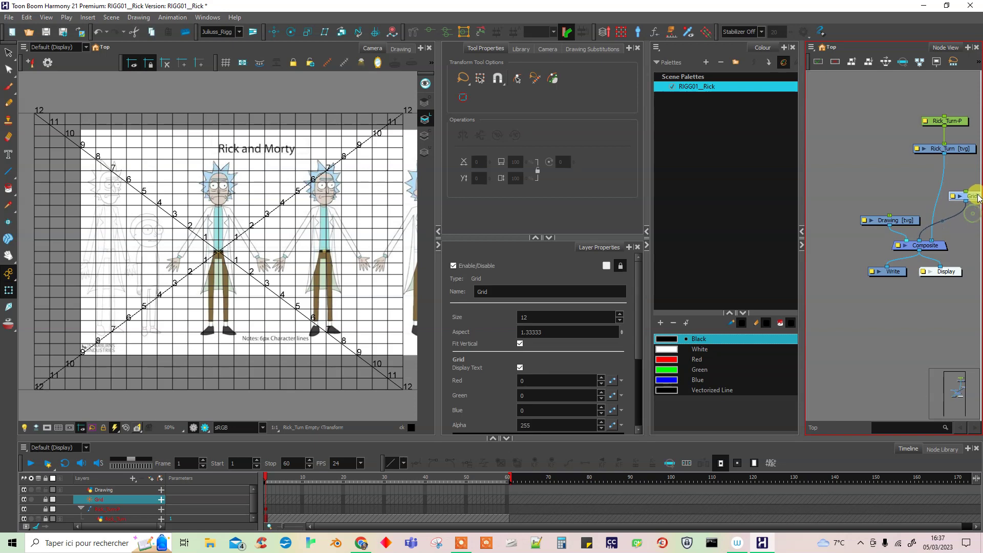
click(959, 238)
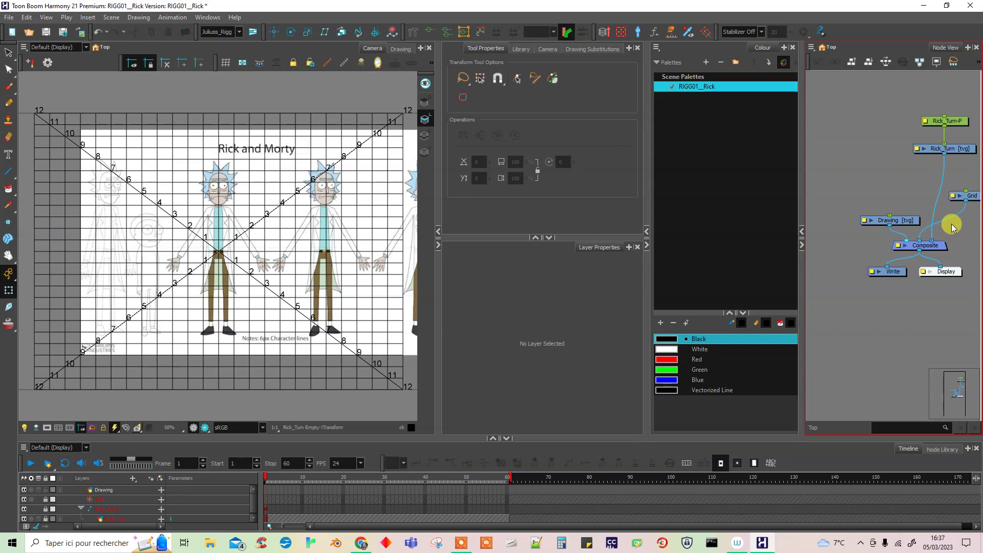
mouse_move(930, 237)
mouse_down()
mouse_move(921, 242)
mouse_move(946, 241)
mouse_up()
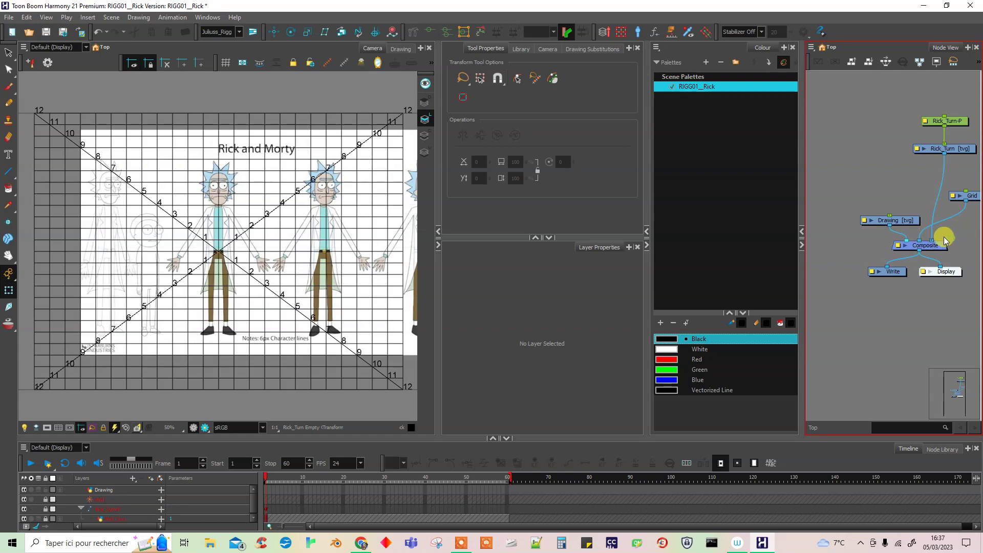
Insert a Transparency node into the connection between the Grid node and the Composite
key(Tab)
text(trans)
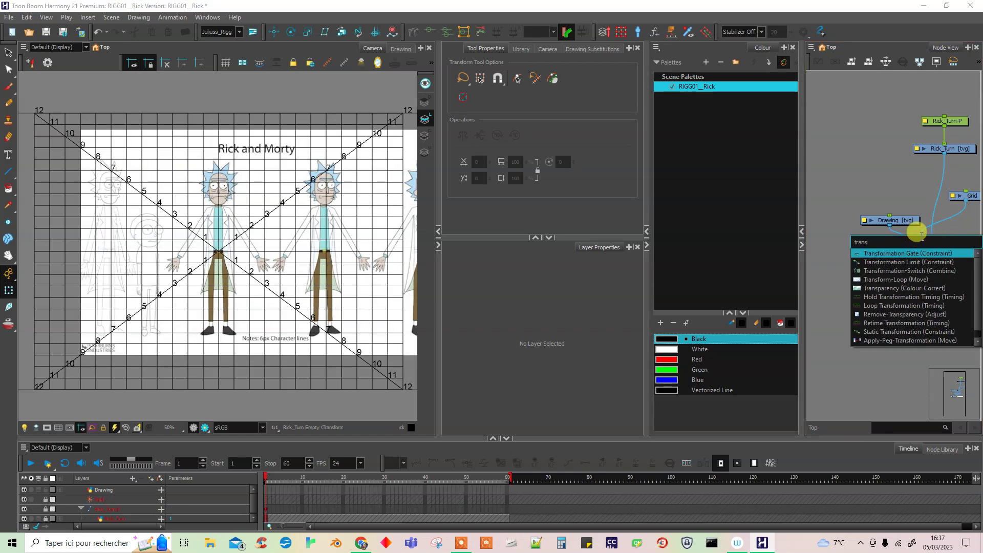
text(pa)
double_click(922, 253)
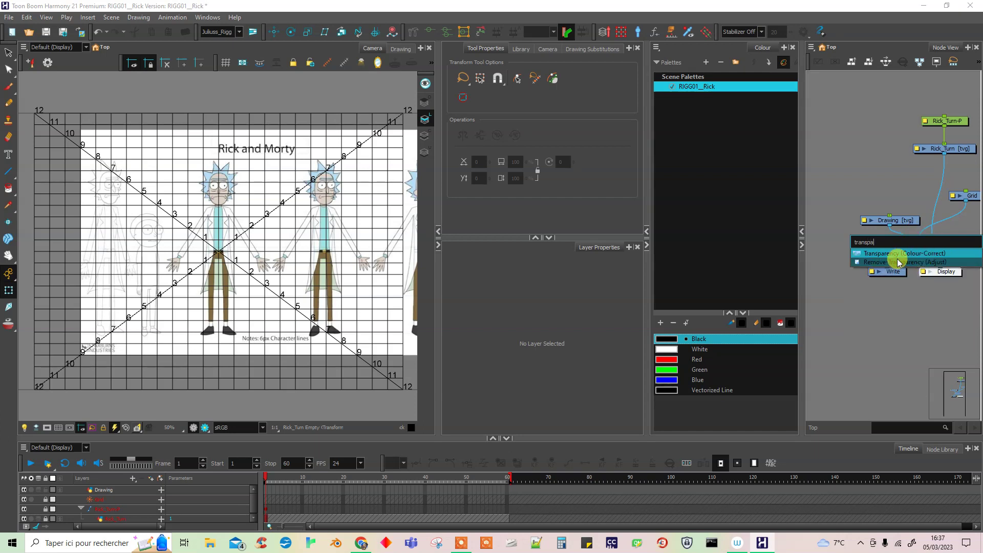
click(967, 225)
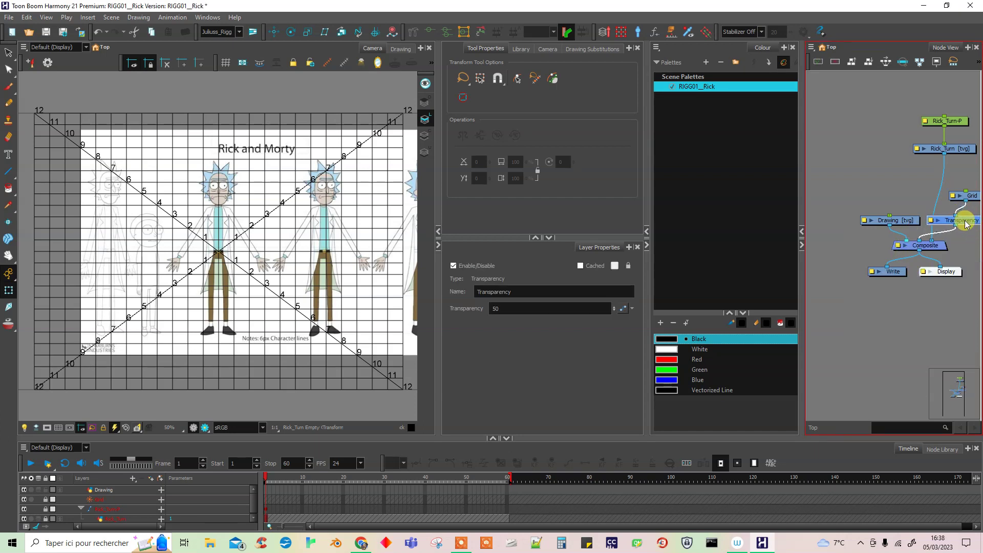
drag(966, 222, 964, 223)
click(914, 323)
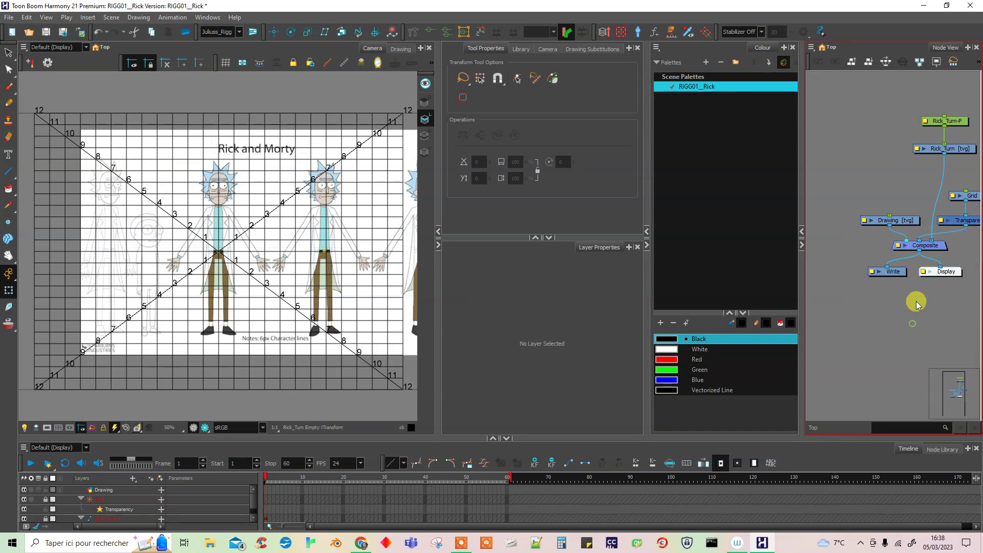
Check the Transparency node's effect on the grid in Render View, then return to the OpenGL display
click(972, 222)
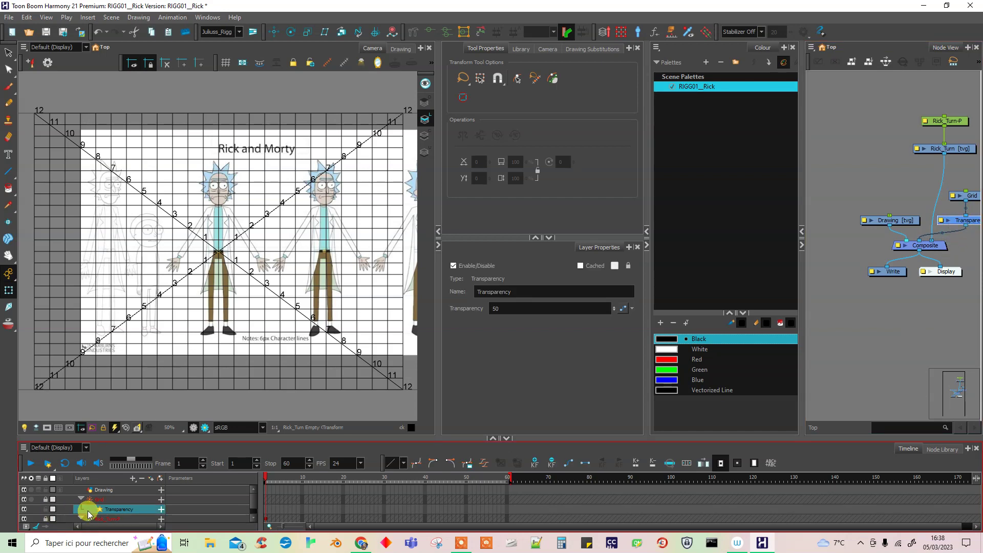
click(890, 324)
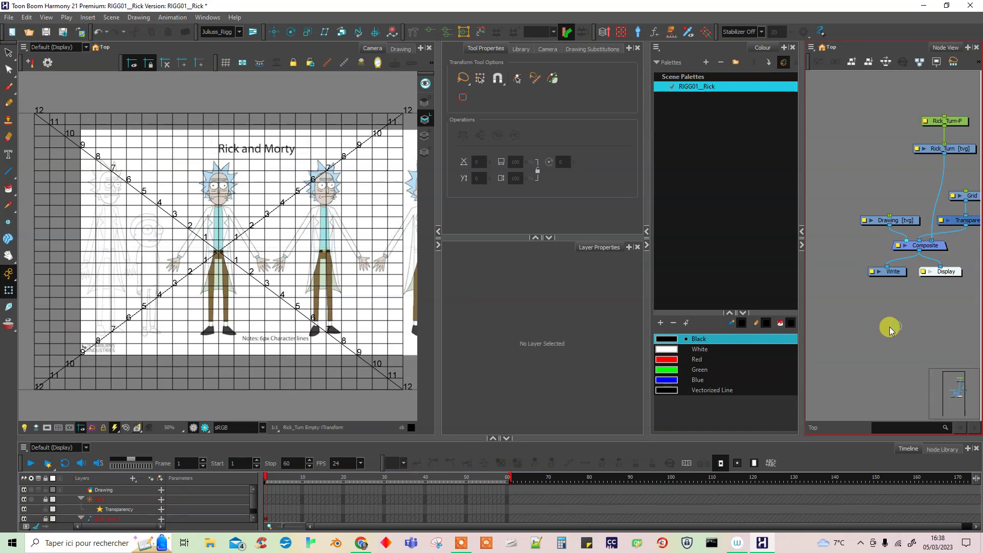
click(204, 428)
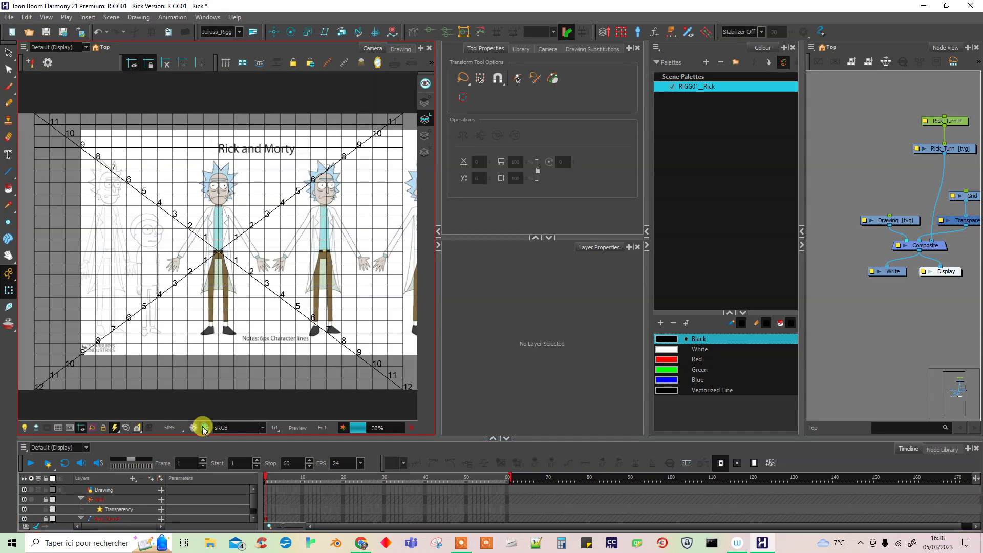
click(194, 429)
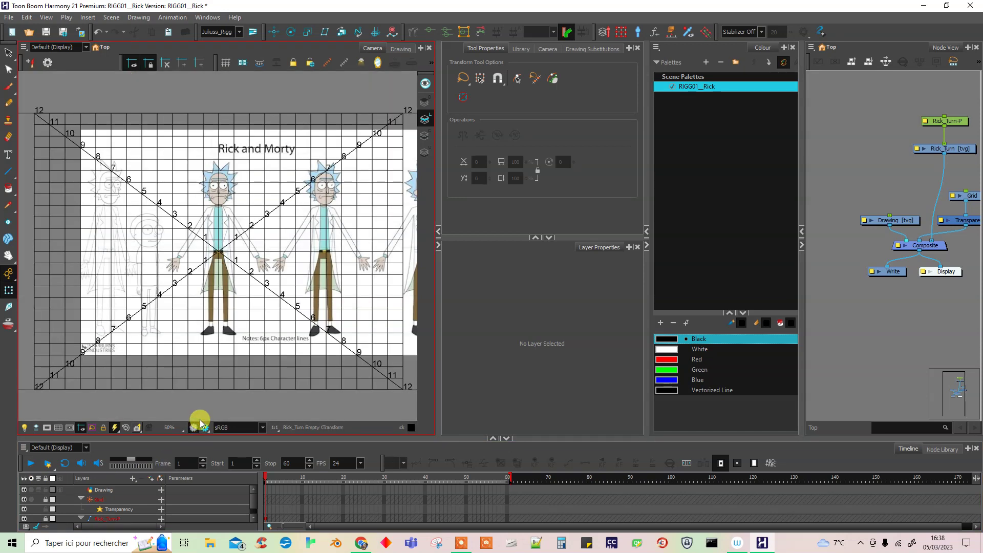
Delete the Transparency node from the Grid's connection to the Composite
click(973, 221)
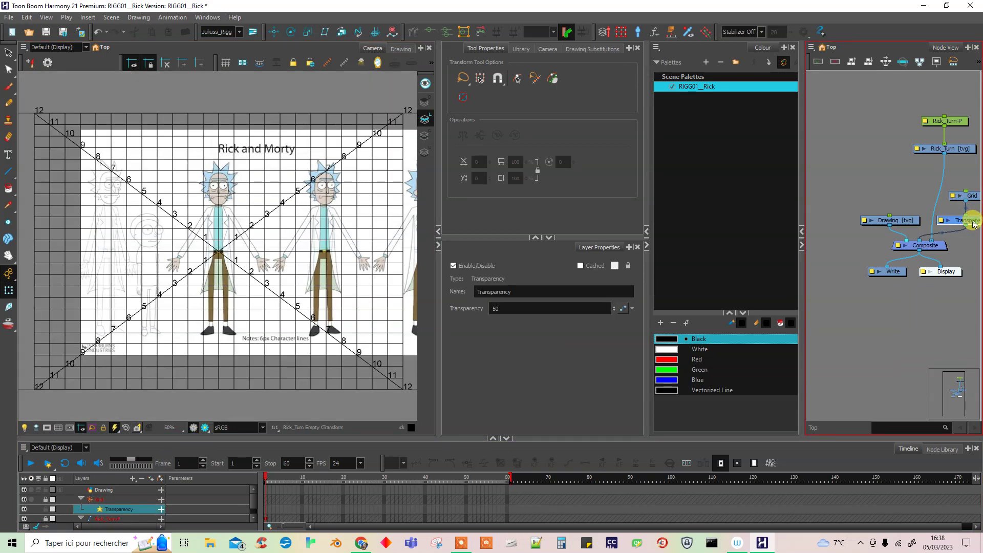
key(Delete)
click(964, 229)
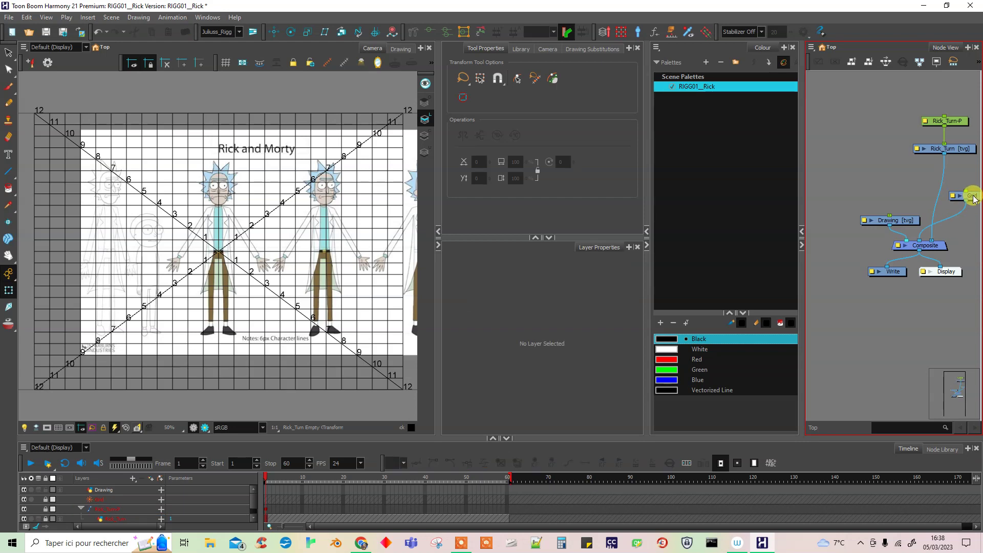
Fade the Grid node's lines by lowering the grid colour's alpha to 103 in its layer properties
click(965, 197)
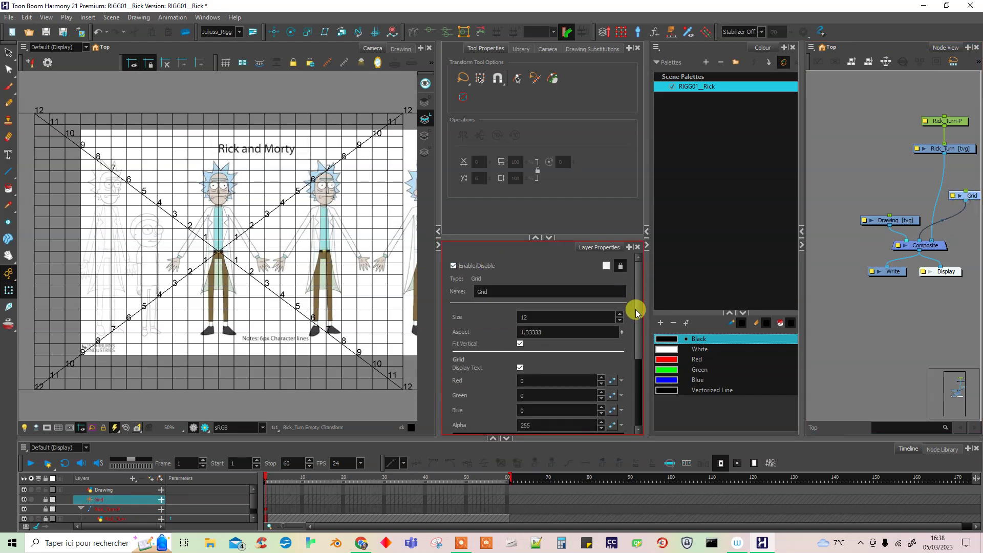
drag(638, 310, 638, 366)
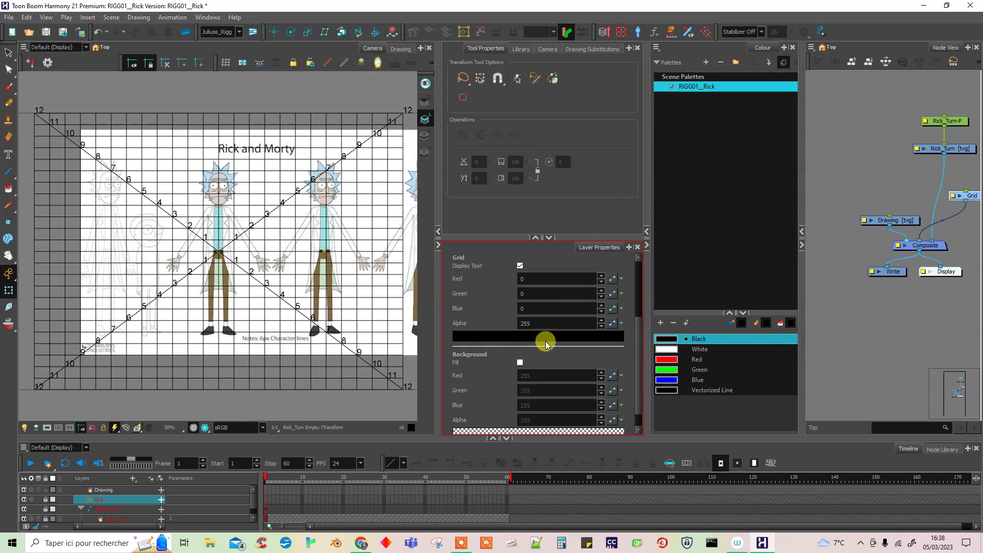
drag(638, 348, 640, 280)
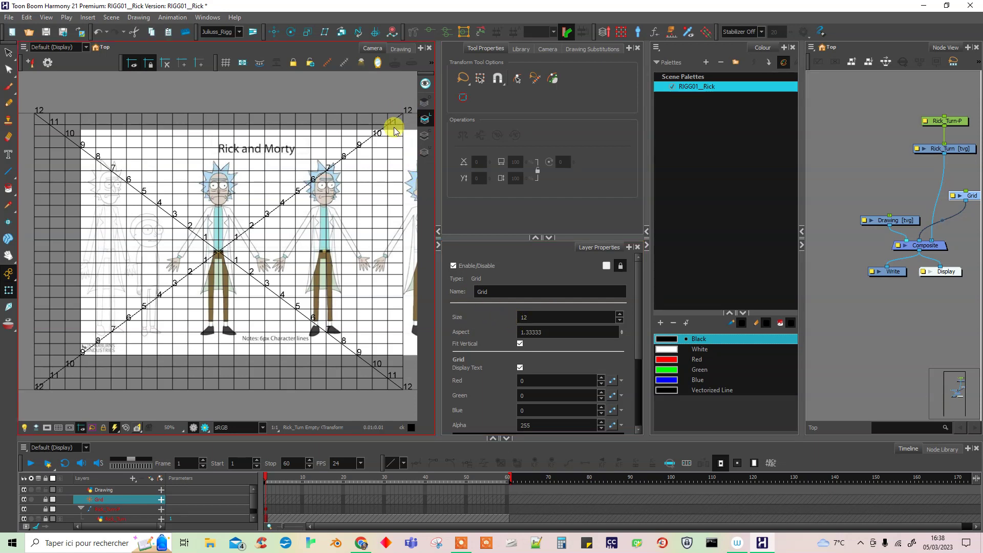
scroll(639, 287, down, 3)
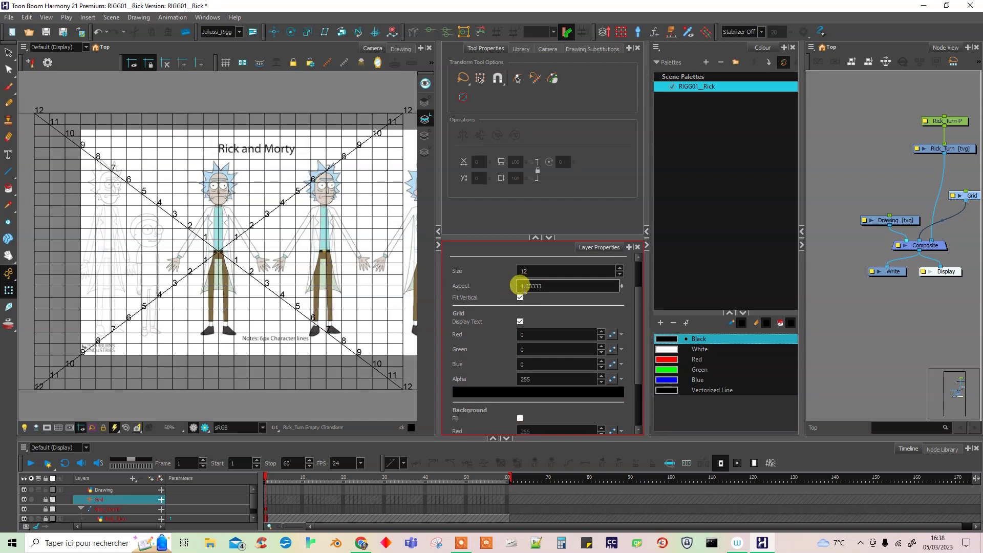
drag(638, 329, 639, 341)
click(492, 368)
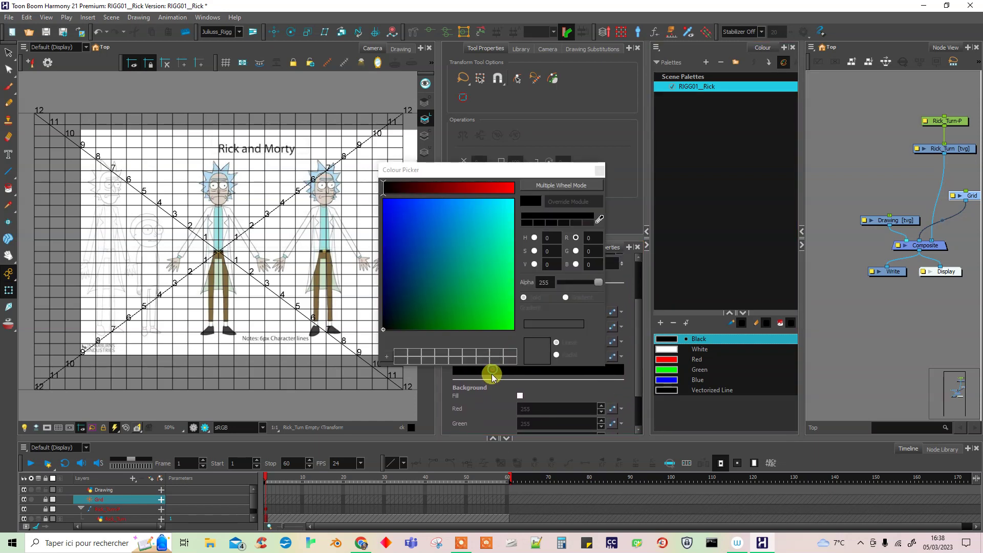
drag(595, 281, 575, 281)
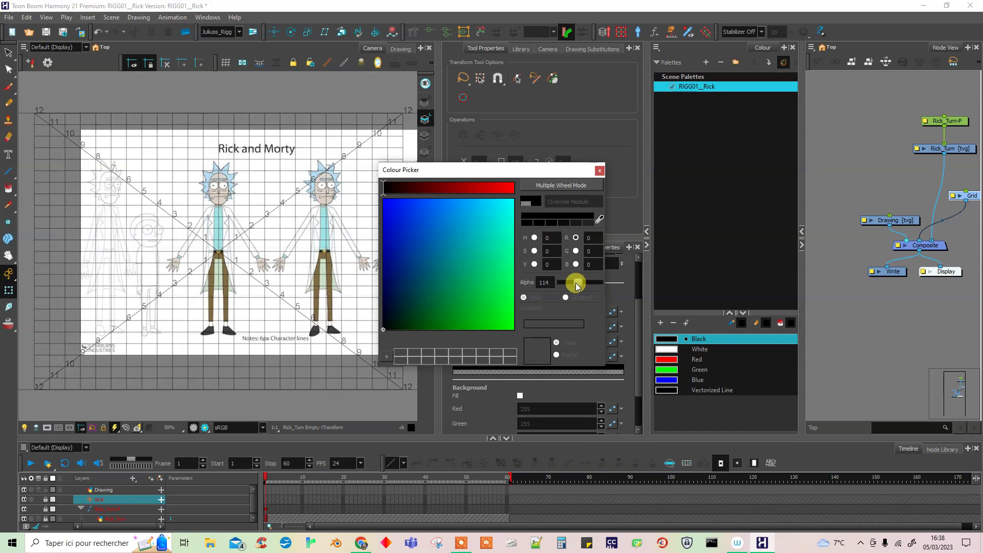
click(600, 172)
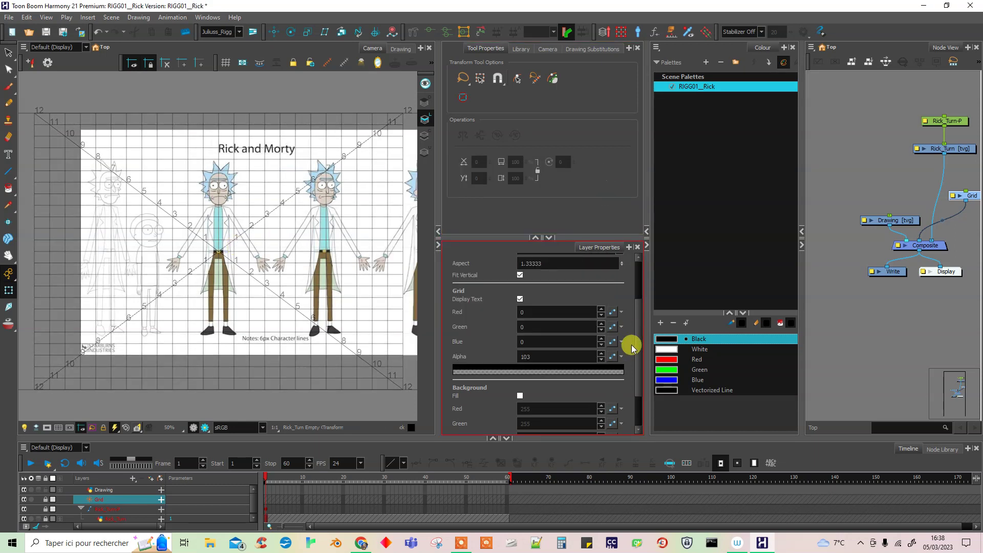
Recolour the Grid node's lines dark red with a red value of 174, then deselect the node
click(553, 369)
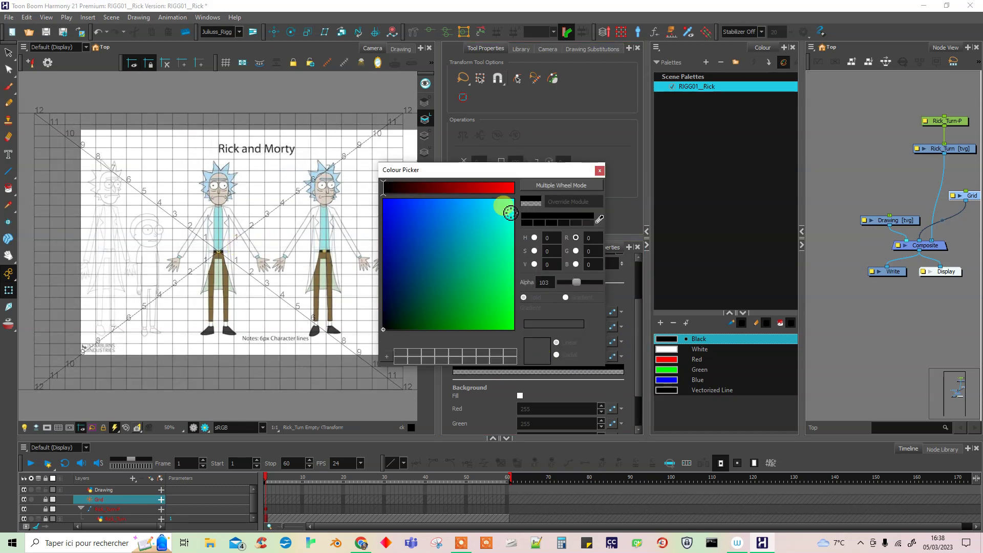
click(507, 187)
drag(493, 192, 470, 190)
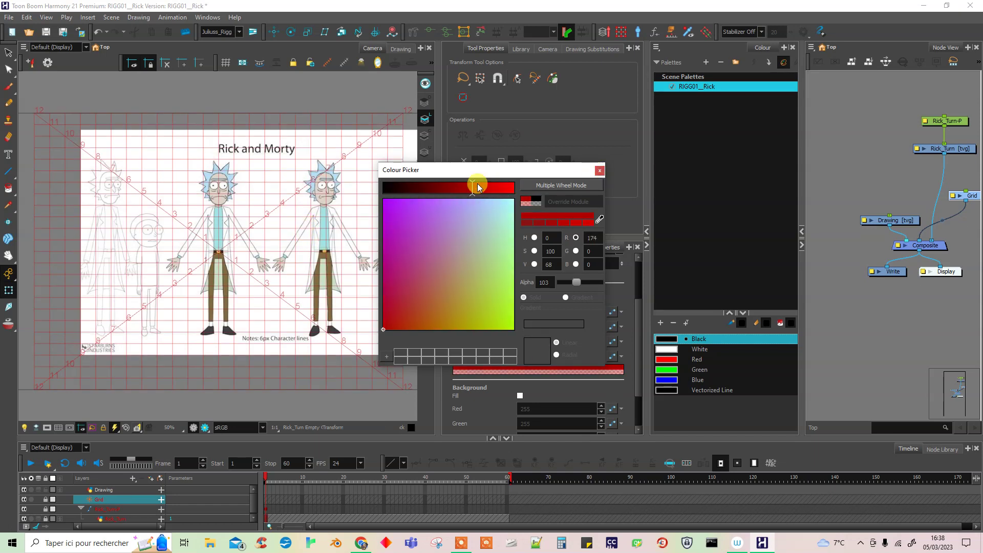
click(599, 170)
scroll(636, 367, down, 4)
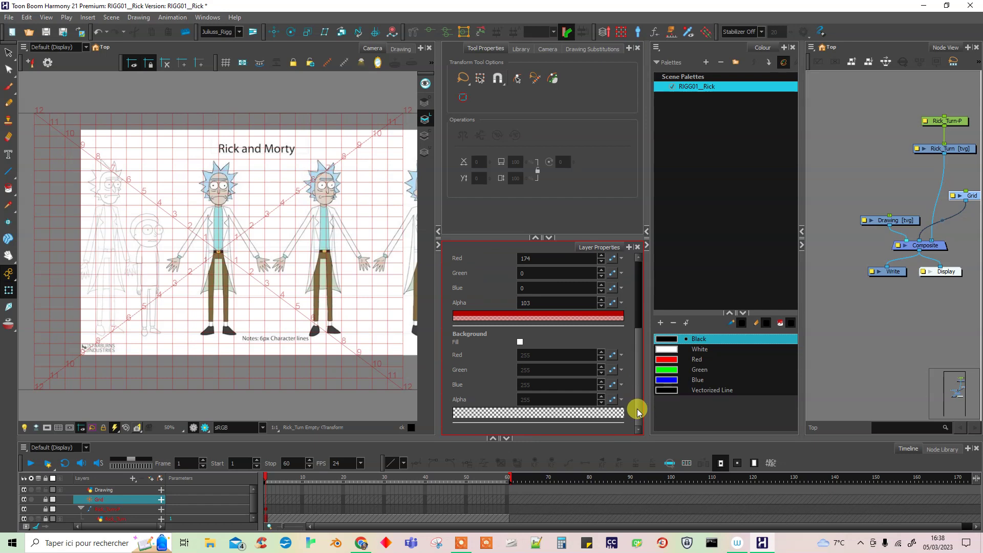
drag(636, 411, 635, 313)
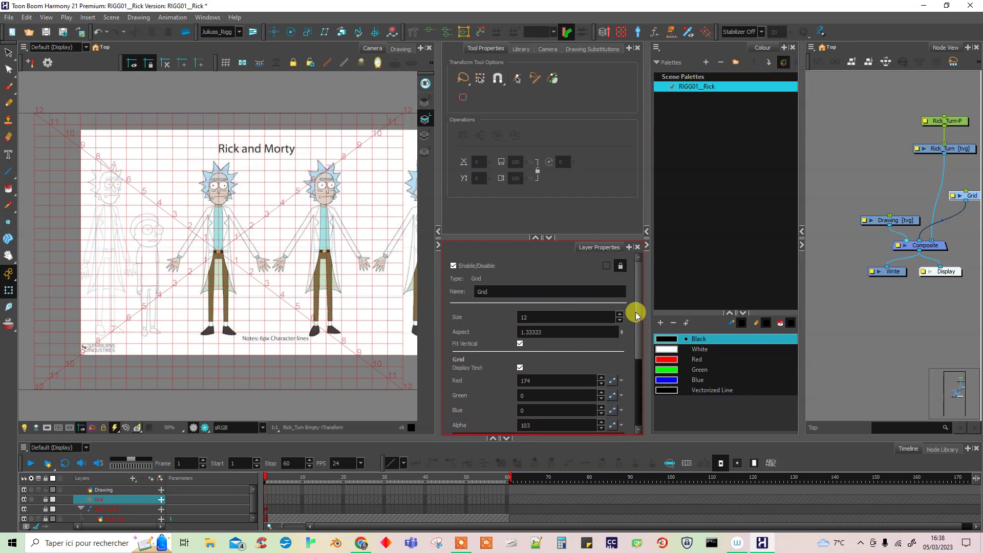
click(841, 333)
Try the Grid node's background fill by enabling it, then turn it off again and deselect the node
click(961, 196)
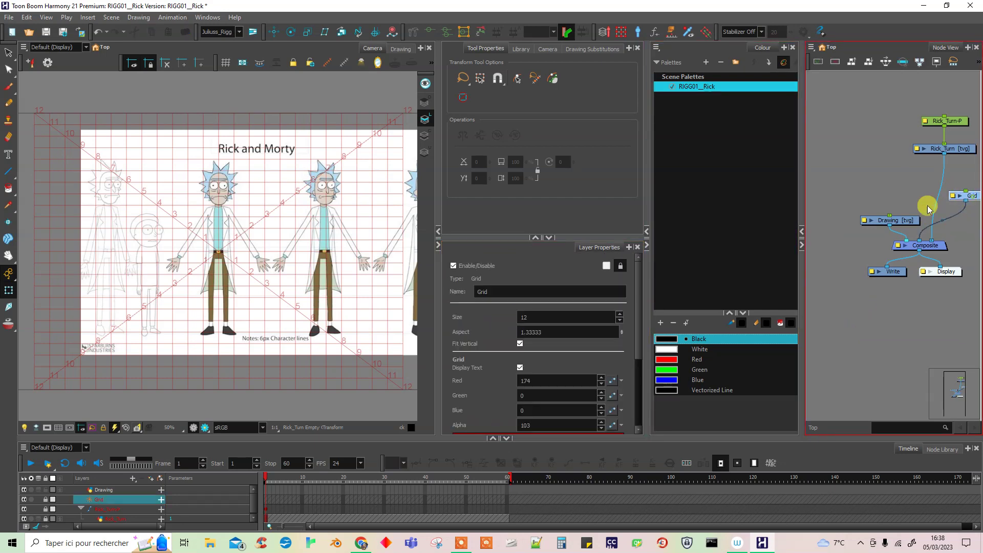
scroll(640, 334, down, 8)
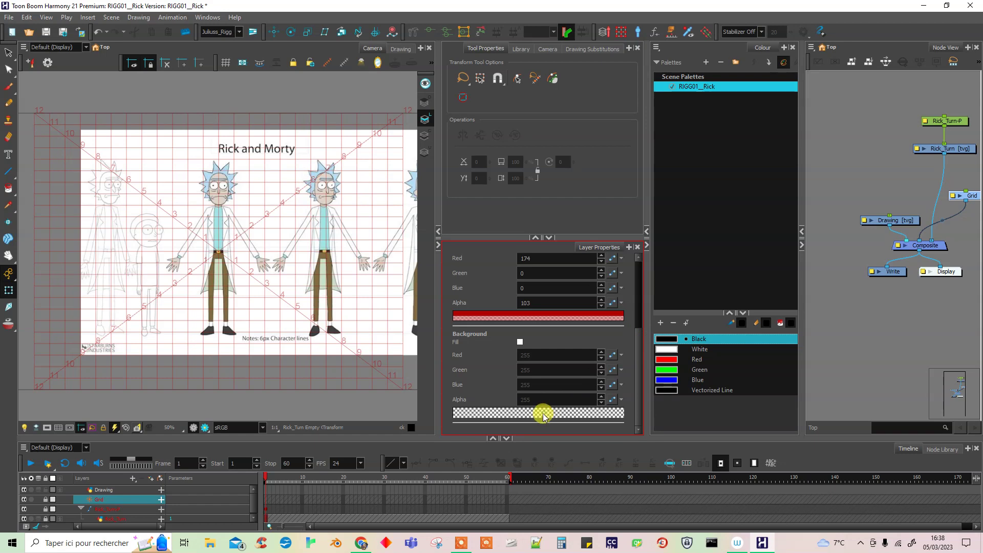
click(520, 343)
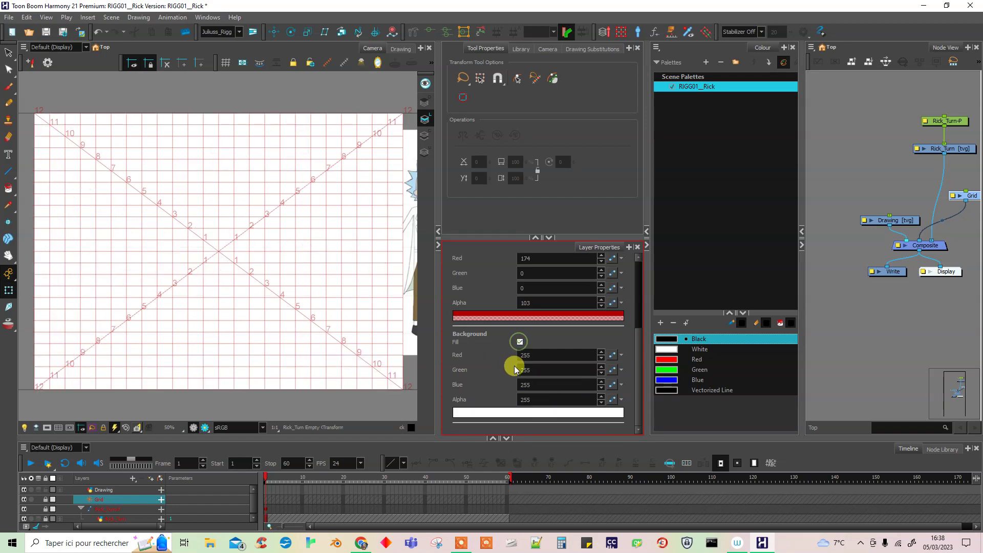
click(519, 342)
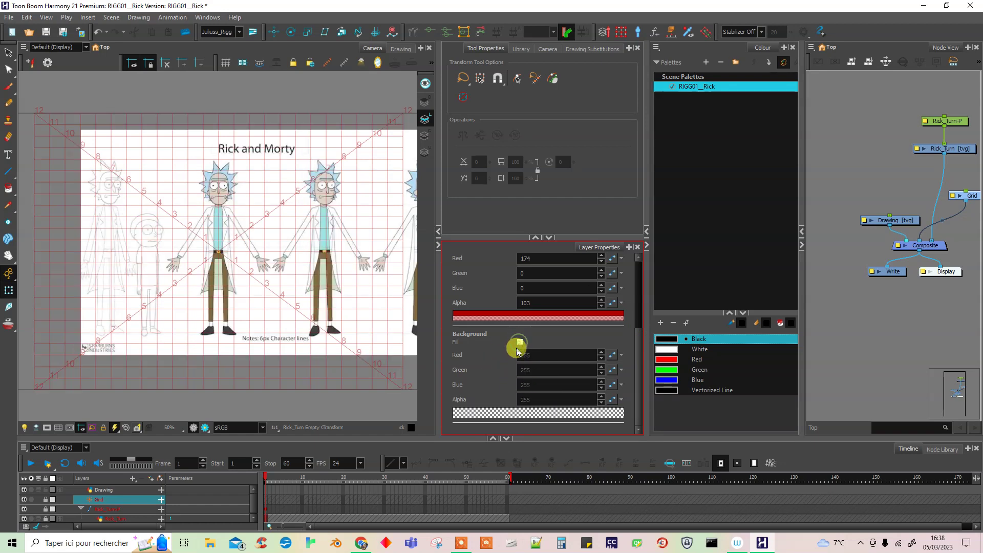
click(835, 348)
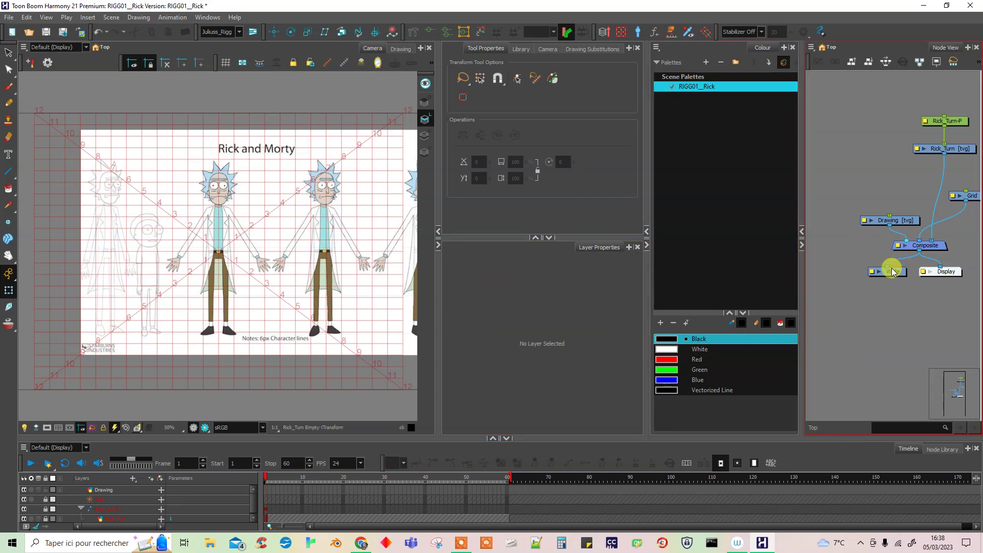
Review the Grid node's size, colour and background properties once more, then deselect it
click(960, 197)
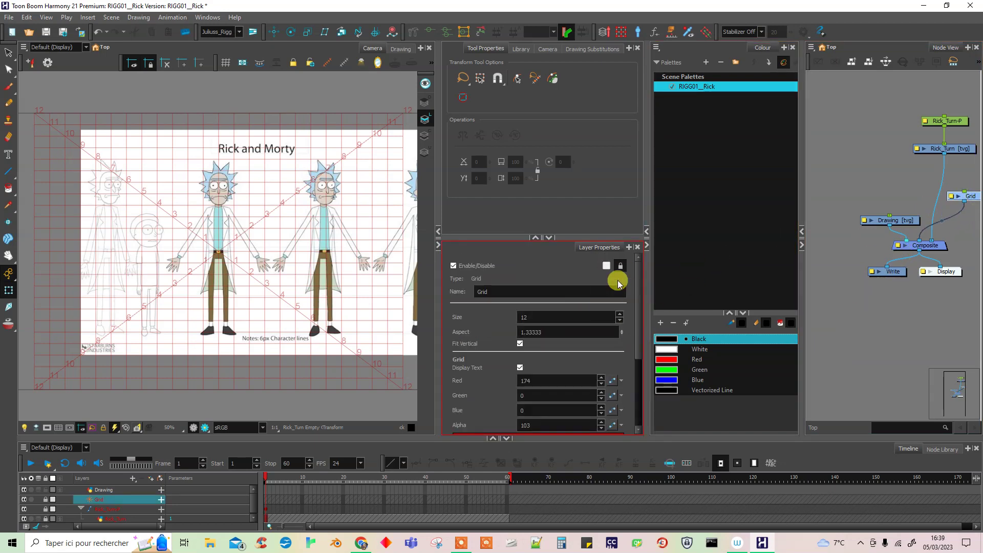
drag(638, 310, 625, 397)
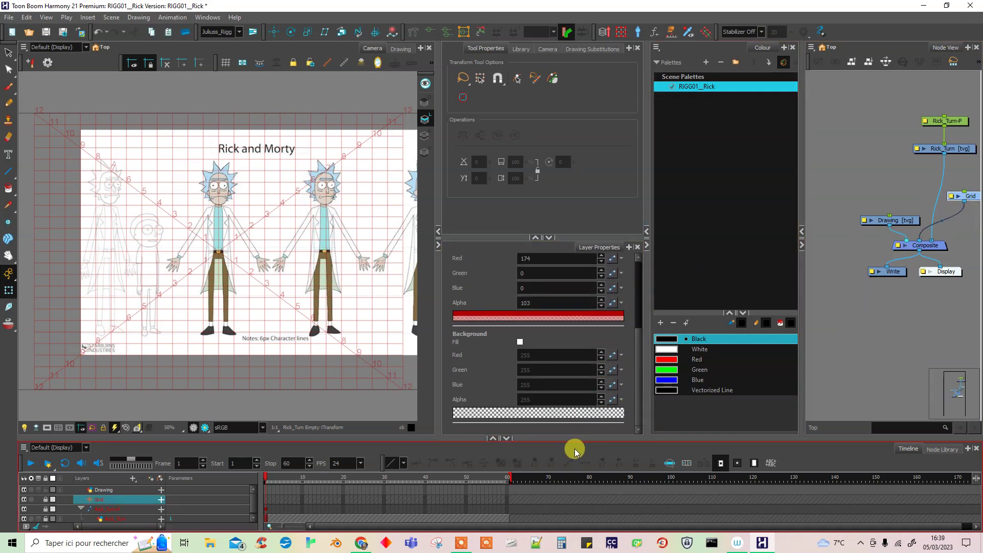
drag(638, 357, 649, 271)
click(838, 333)
click(329, 334)
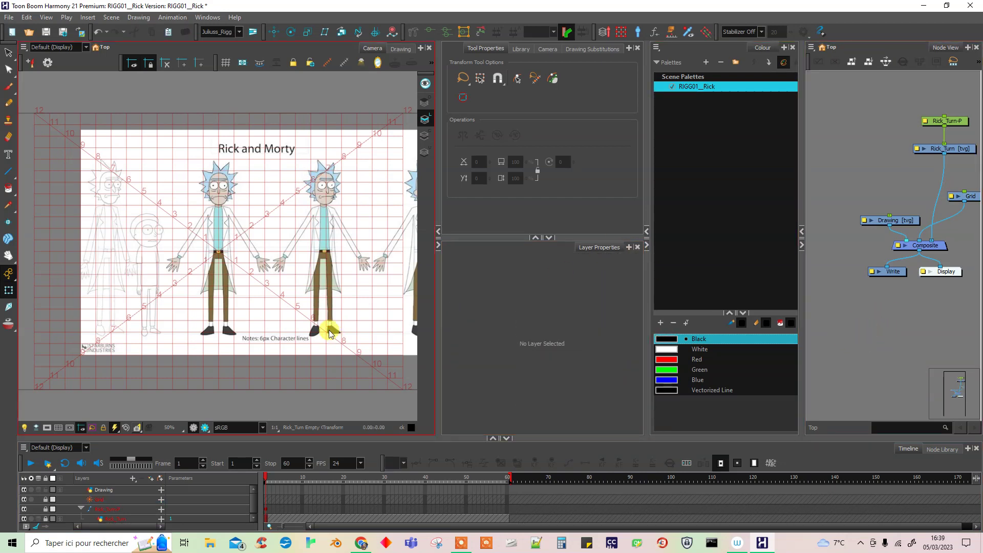
Enlarge the Timeline view and unlock the Rick_Turn-P peg and its Rick_Turn drawing layer
drag(285, 437, 281, 402)
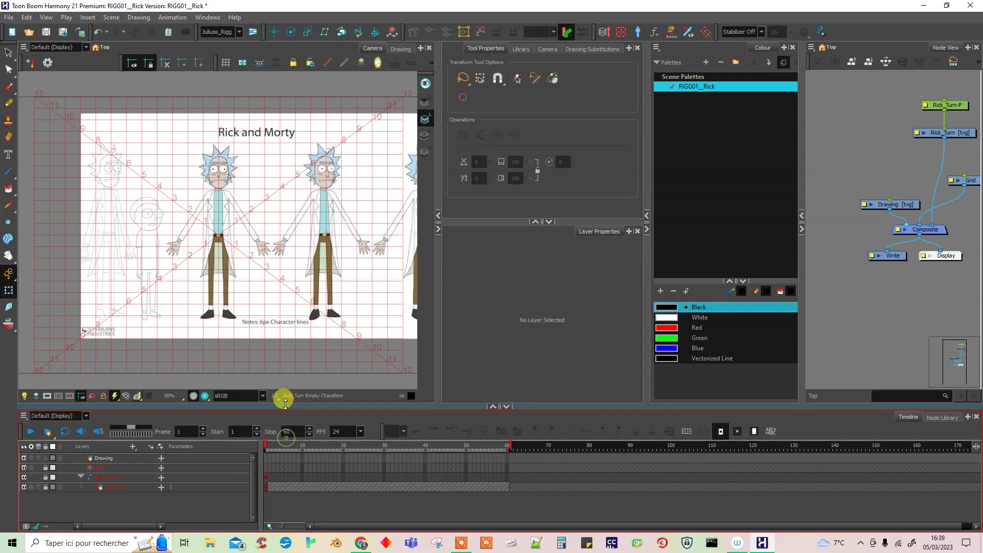
click(46, 477)
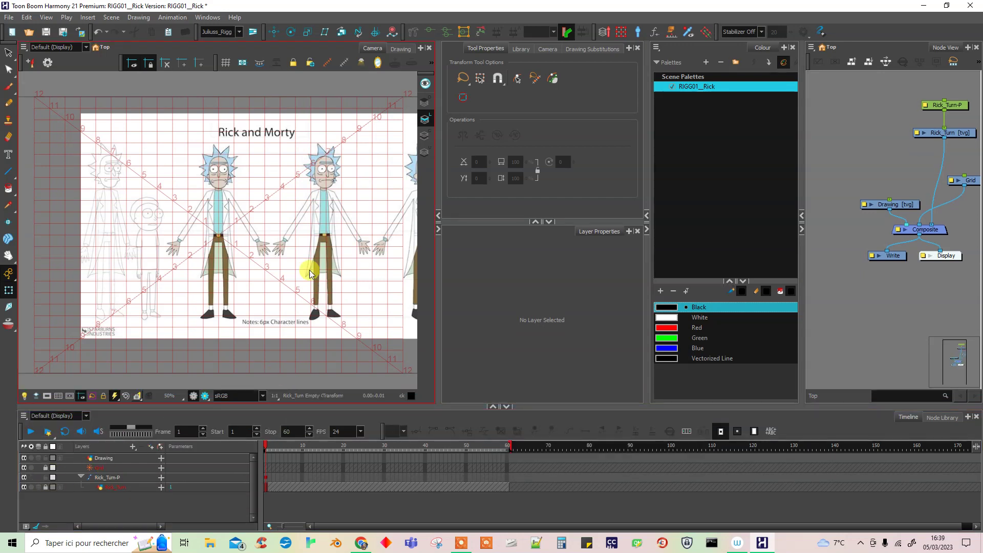
click(46, 487)
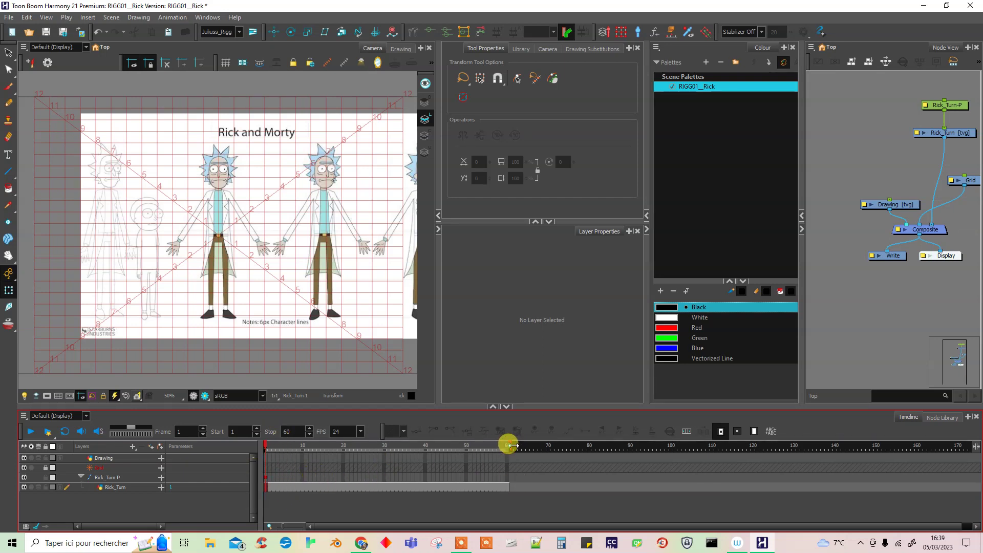
Extend the scene to frame 85 and add a keyframe to the Rick_Turn-P peg at frame 10
drag(509, 446, 613, 445)
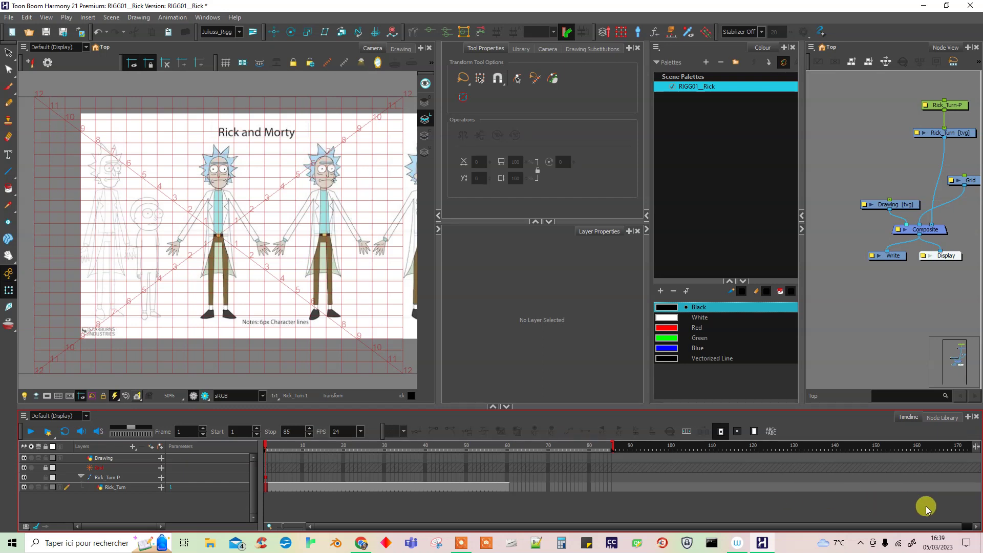
click(302, 477)
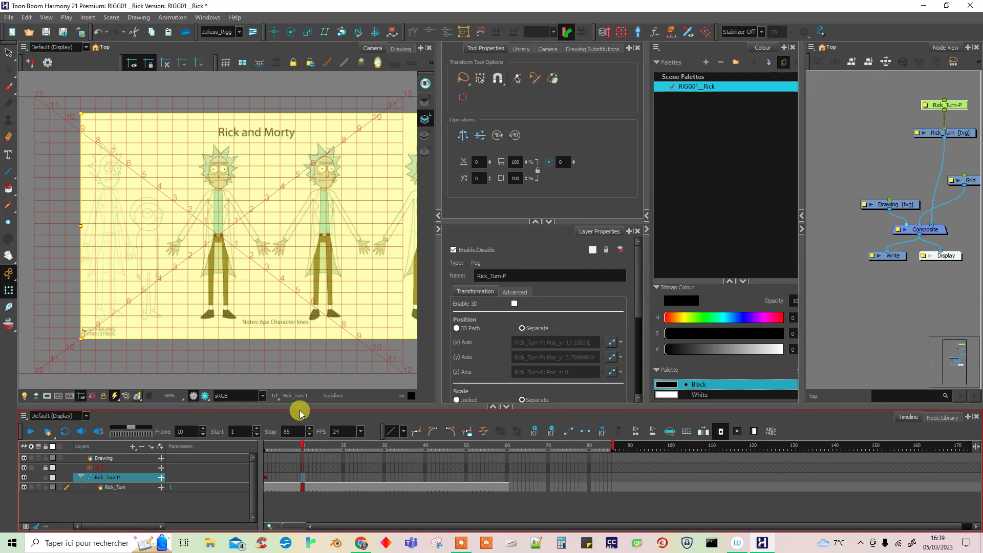
click(536, 434)
At frame 11, shift the Rick_Turn-P peg horizontally until the second Rick pose is centred on the grid, undoing a stray freehand move
click(307, 445)
drag(352, 270, 337, 268)
key(Left)
key(Left)
key(Left)
key(Left)
key(Left)
key(Left)
key(Left)
key(Left)
key(Left)
key(Left)
key(Left)
key(Left)
key(Left)
key(Left)
key(Left)
key(Left)
key(Left)
key(Left)
key(Left)
key(Left)
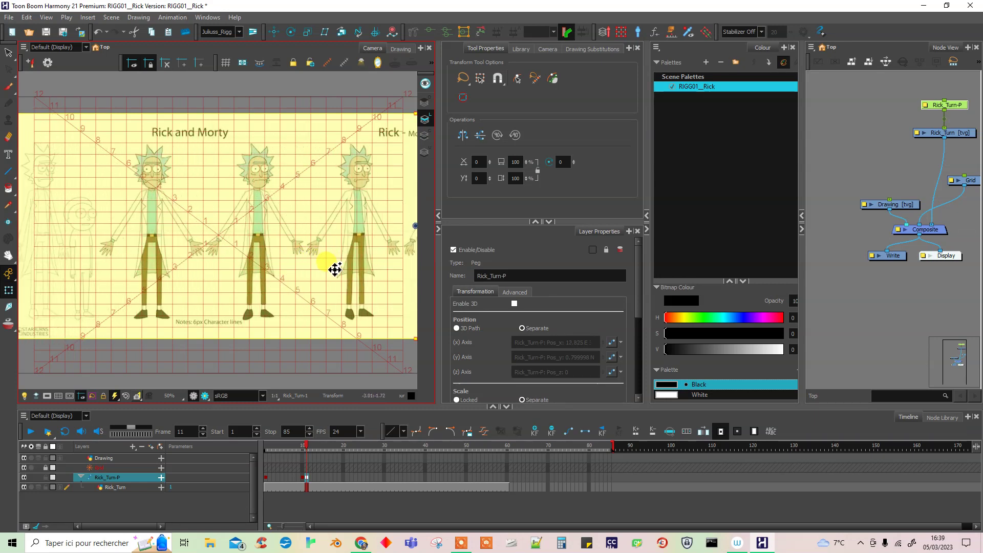
key(Left)
key(Left)
key(Left)
key(Left)
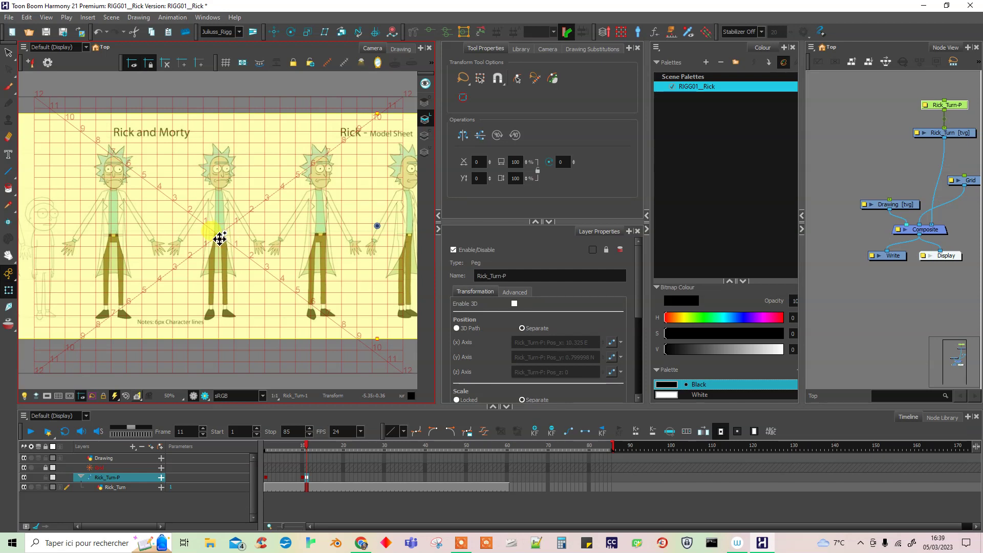
key(Right)
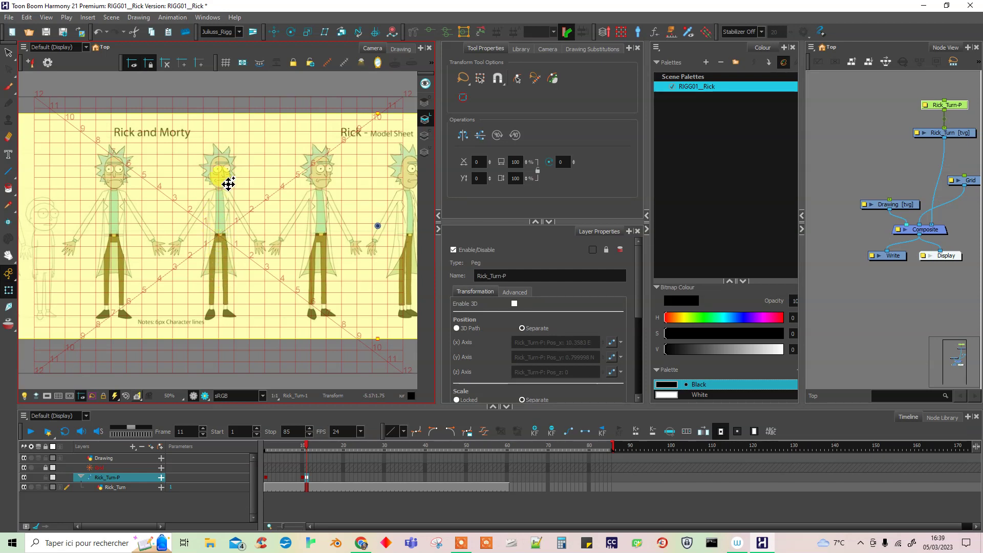
drag(243, 251, 227, 243)
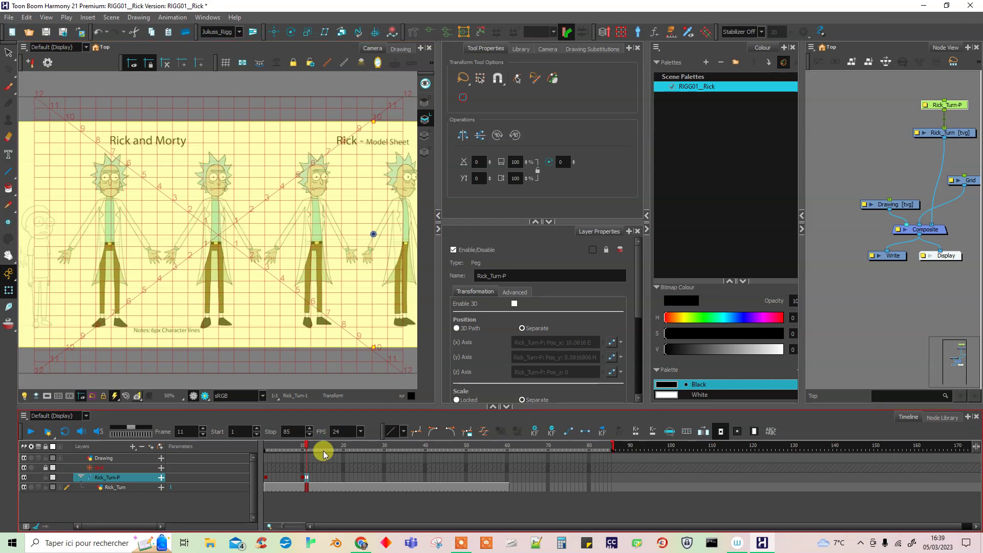
key(ctrl+z)
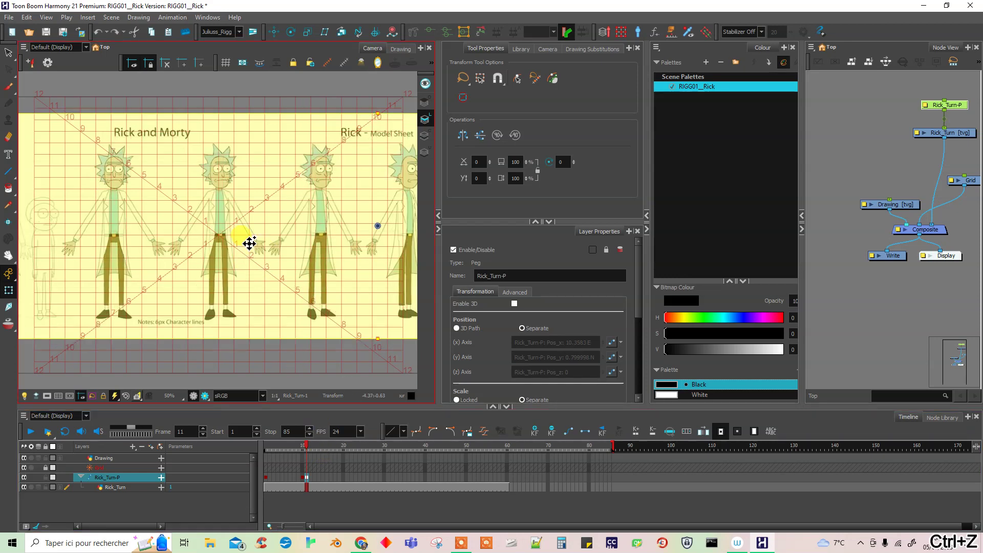
At frame 12, shift the Rick_Turn-P peg left until the third Rick pose is centred on the grid
click(311, 480)
key(Left)
key(Left)
key(Left)
key(Left)
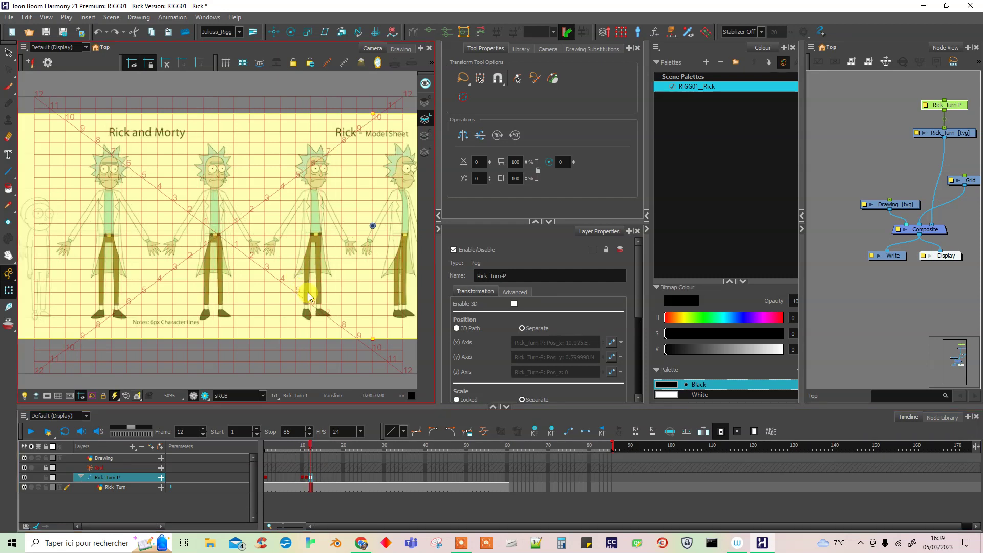
key(Left)
key(Left)
key(Left)
key(Left)
key(Left)
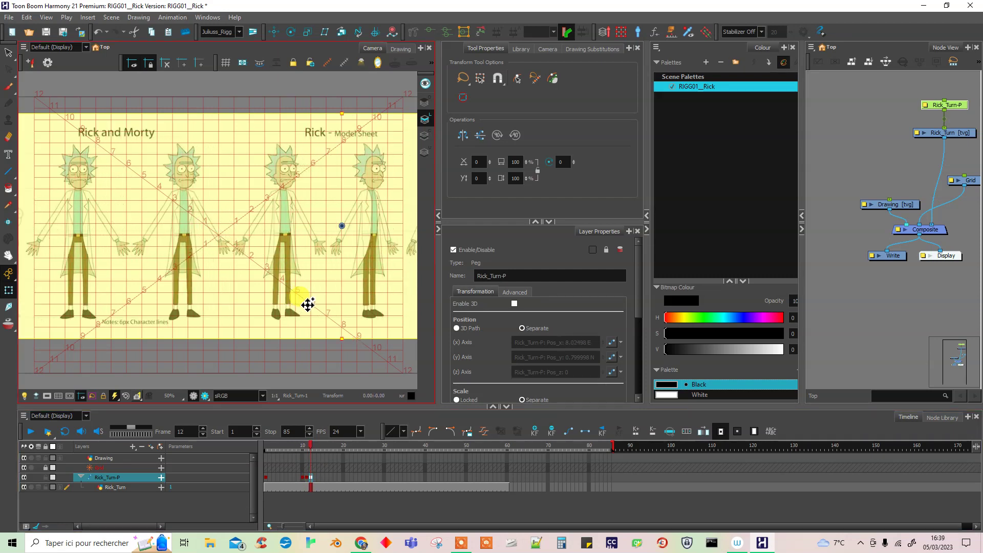
key(Left)
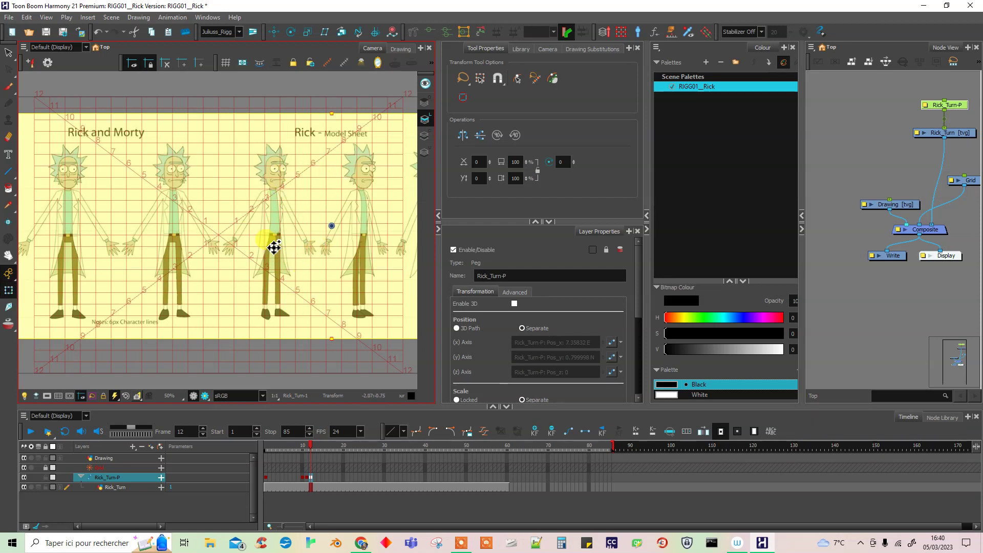
key(Left)
key(Left)
key(Left)
key(Left)
key(Left)
key(Left)
key(Left)
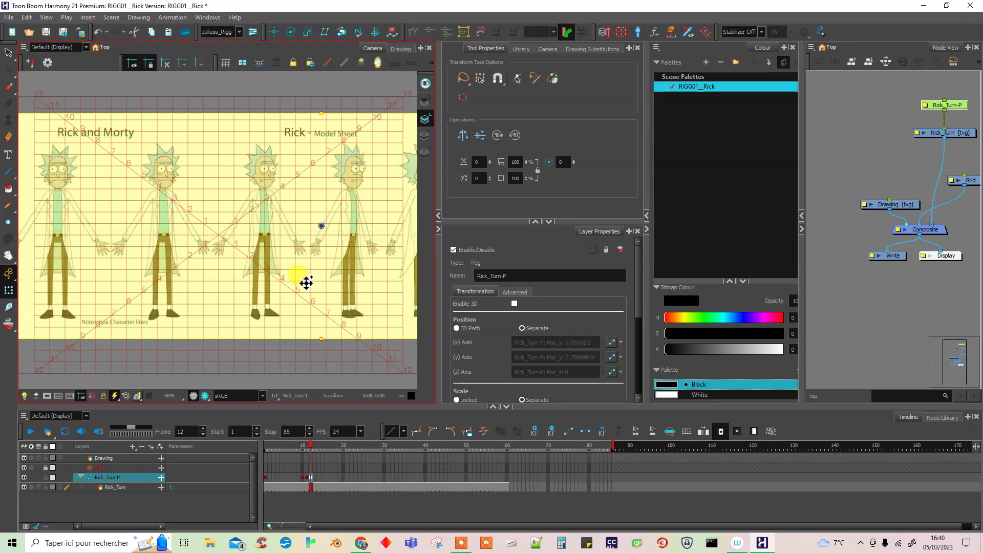
key(Left)
key(Left)
key(Left)
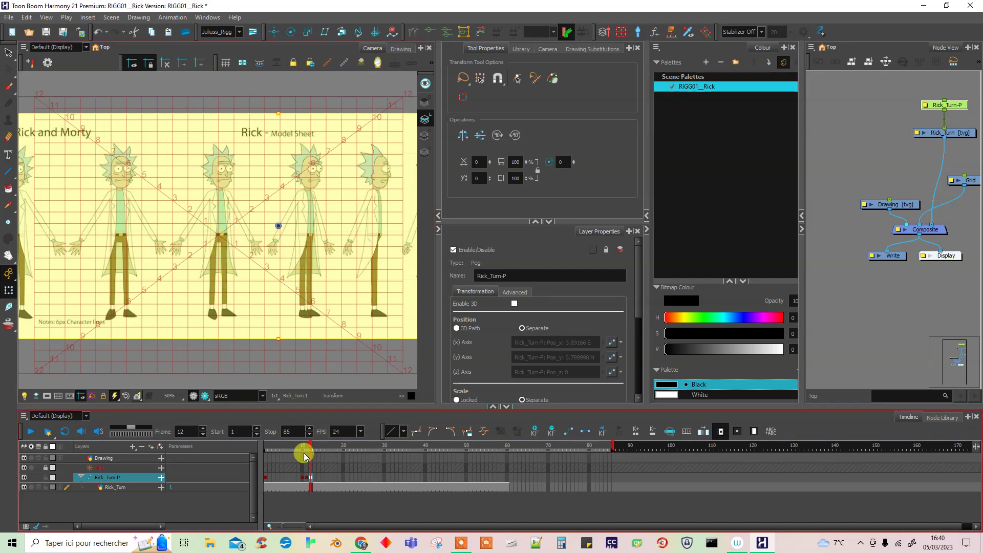
Compare the pose alignment at the frame 11 and frame 12 keyframes of the Rick_Turn-P peg
click(306, 477)
click(229, 251)
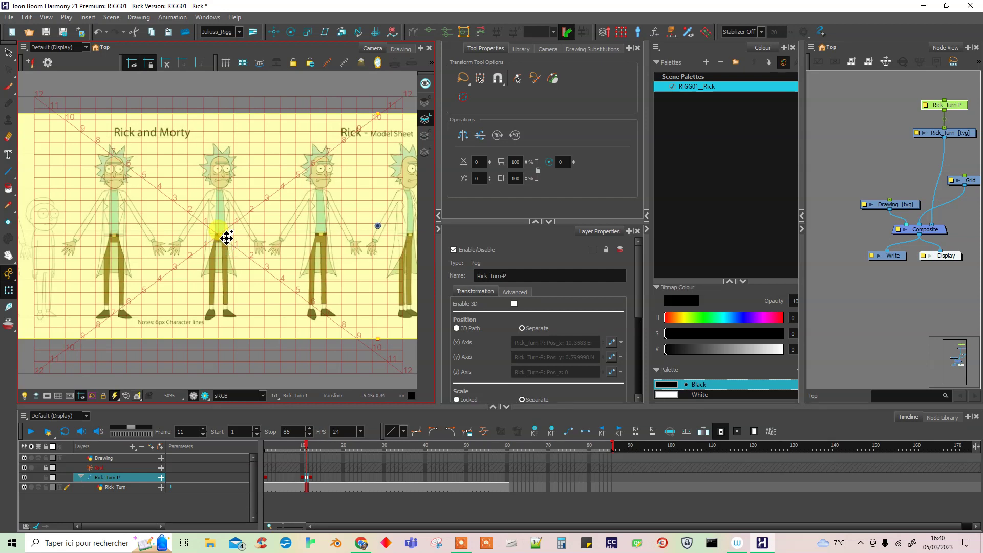
click(311, 477)
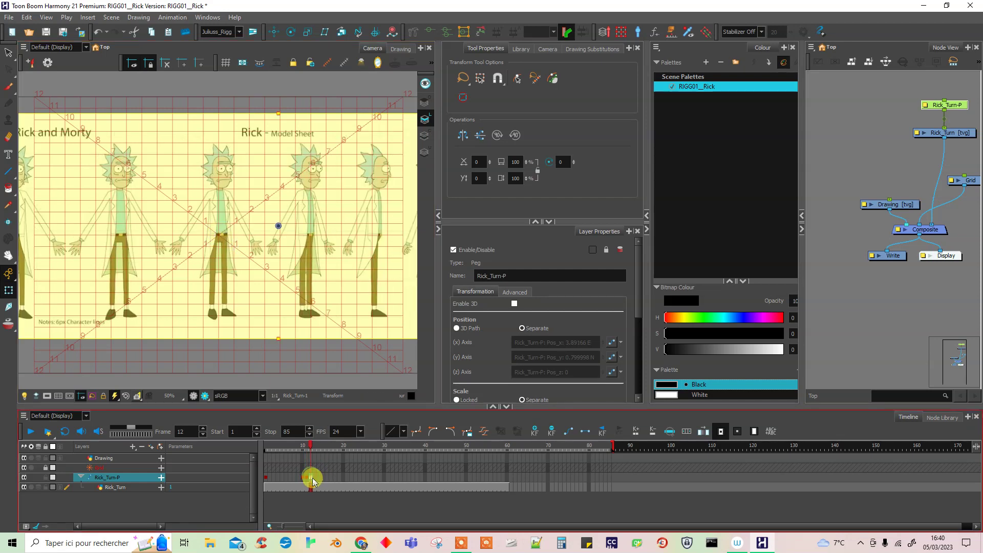
At frame 13, shift the Rick_Turn-P peg left until the fourth, three-quarter Rick pose is centred on the grid
click(316, 478)
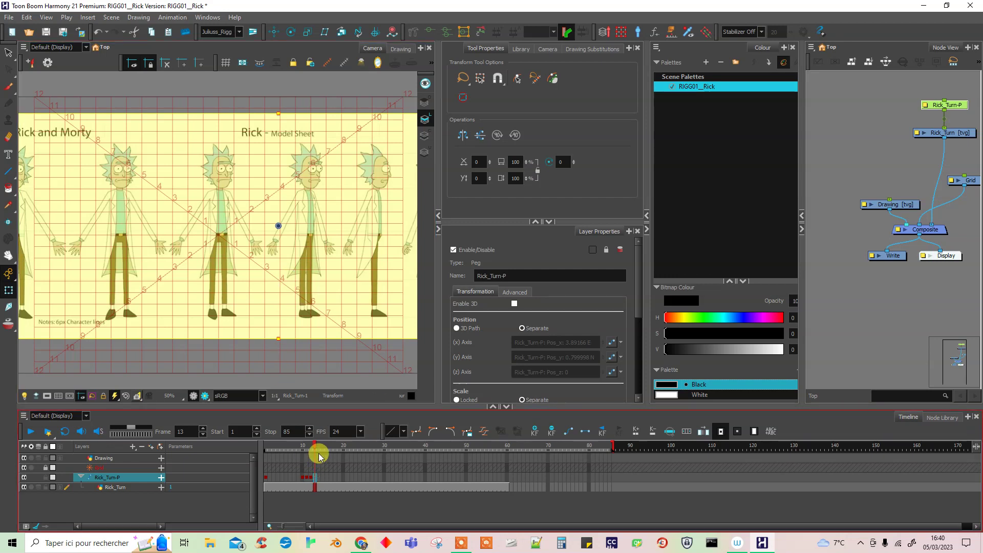
key(Left)
key(Left)
key(Left)
key(Left)
key(Left)
key(Left)
key(Left)
key(Left)
key(Left)
key(Left)
key(Left)
key(Left)
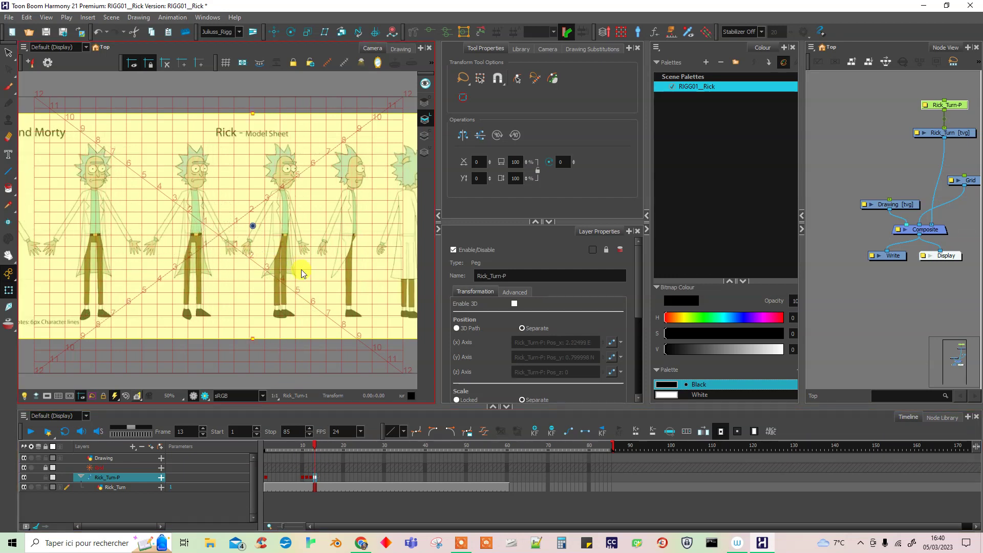
key(Left)
key(Left)
key(Left)
key(Left)
key(Left)
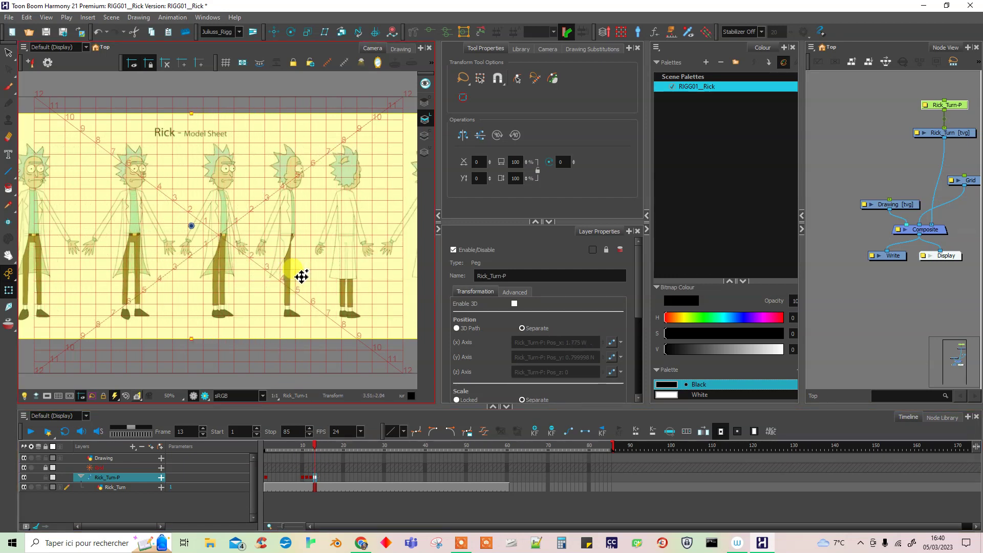
key(Left)
At frame 14, shift the Rick_Turn-P peg left until the side-profile Rick pose is centred on the grid
click(319, 476)
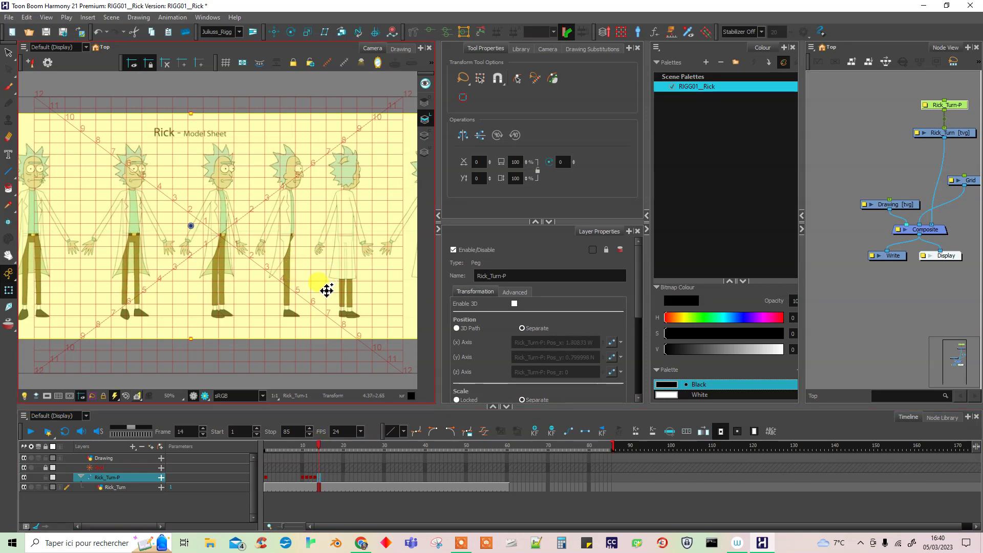
key(shift+Left)
key(shift+Left)
key(shift+Left)
key(shift+Left)
key(shift+Left)
key(shift+Left)
key(shift+Left)
key(shift+Left)
key(shift+Left)
key(shift+Left)
key(shift+Left)
key(shift+Left)
key(shift+Left)
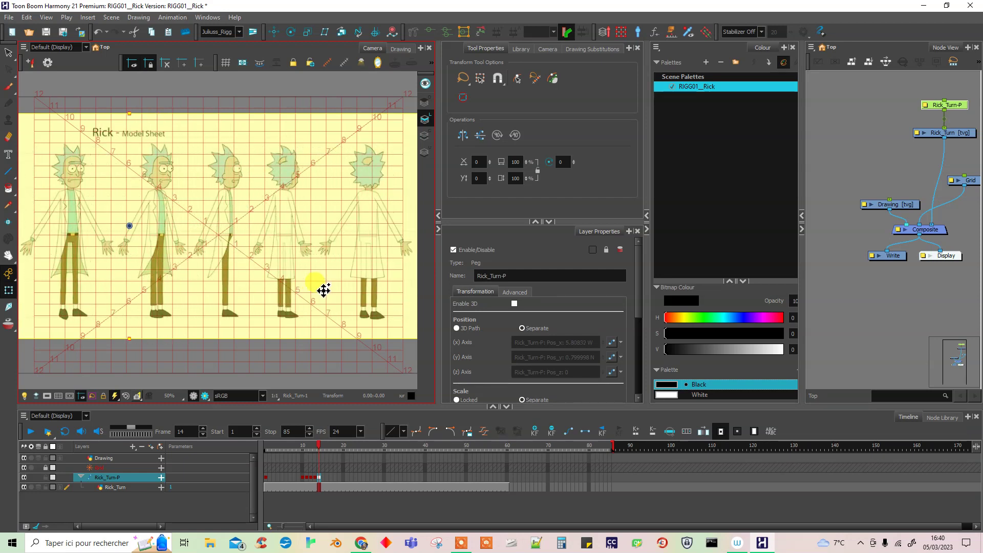
key(Left)
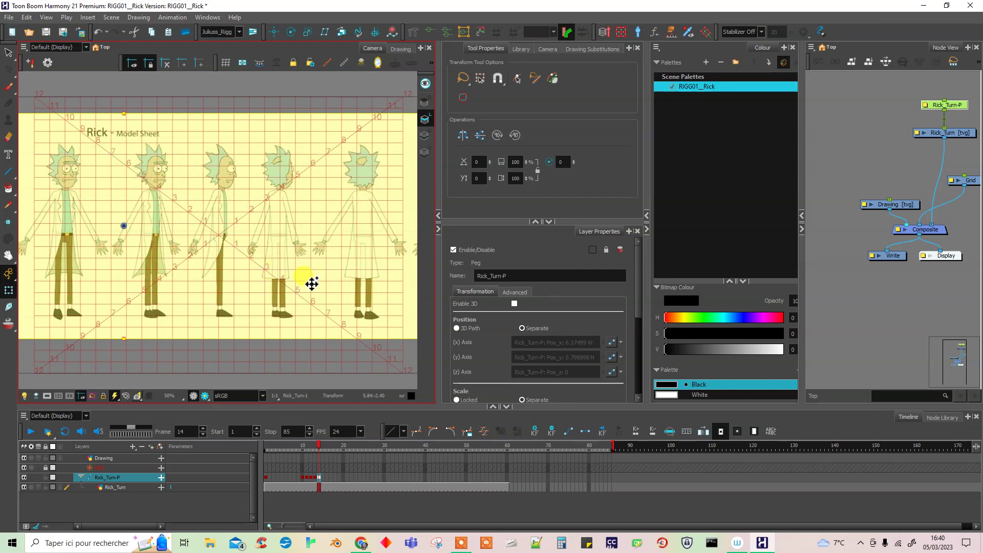
key(space)
drag(229, 332, 370, 326)
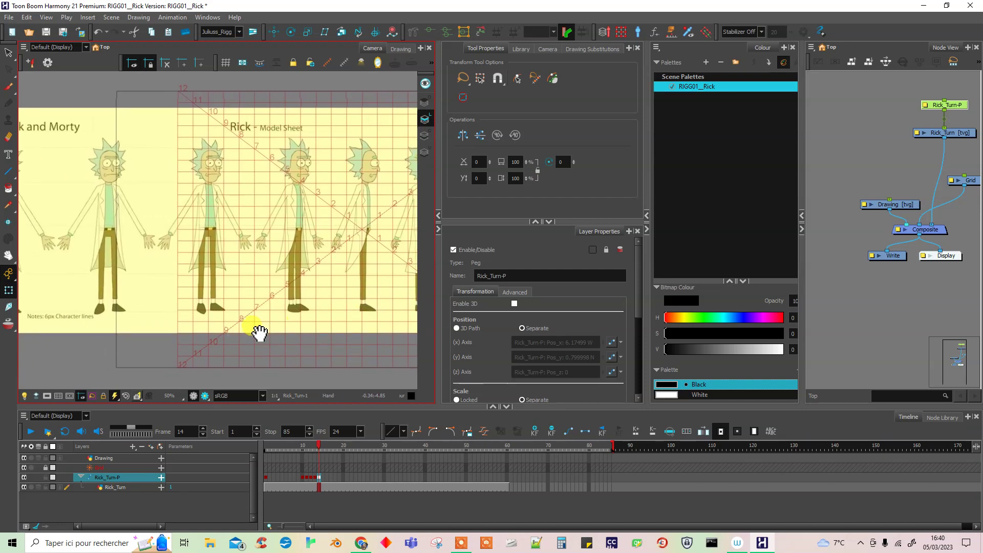
drag(260, 332, 322, 336)
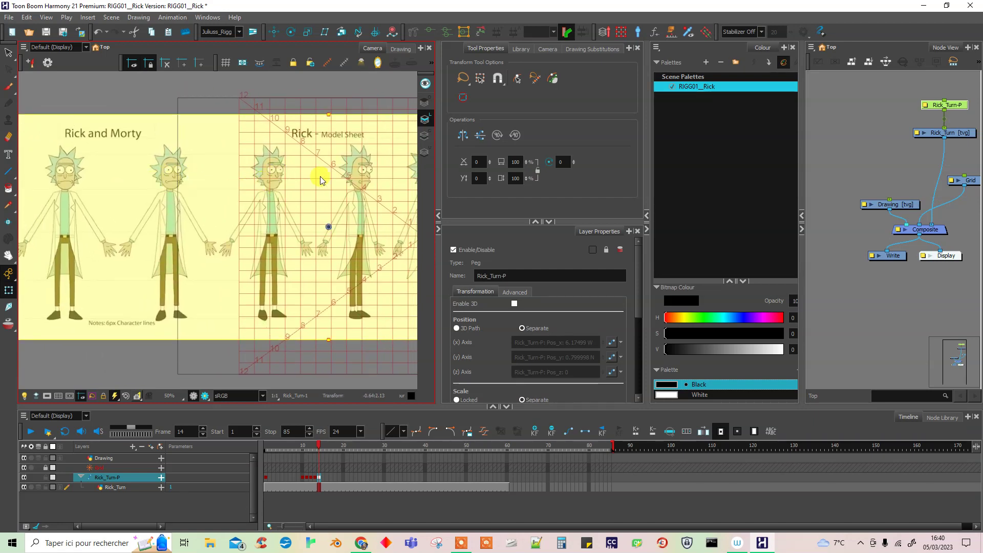
key(space)
drag(335, 305, 262, 330)
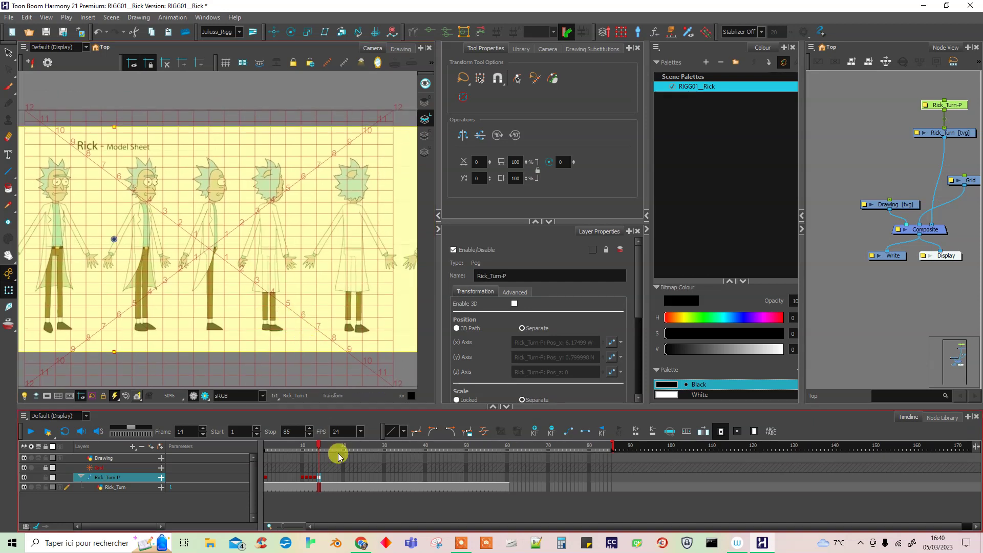
key(Left)
key(Left)
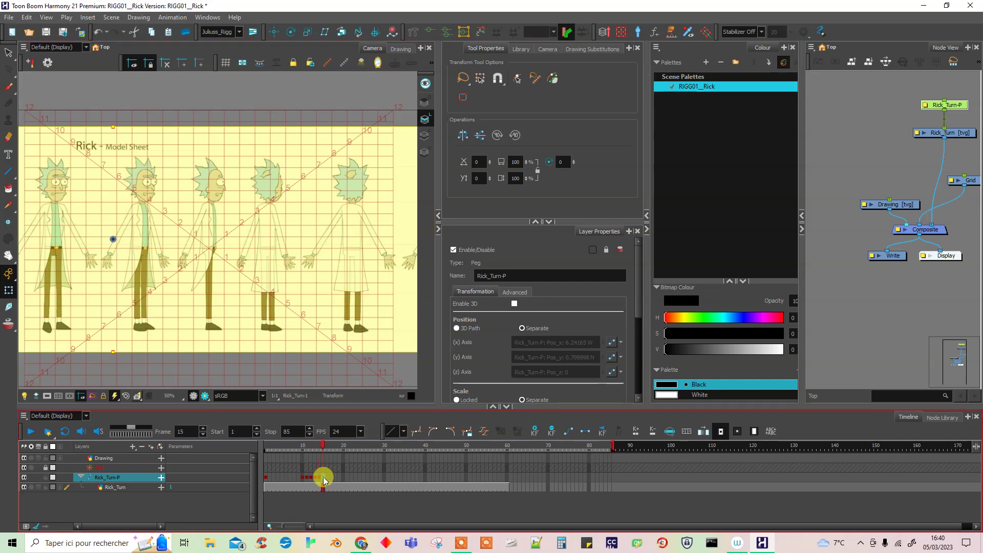
At frame 15, shift the Rick_Turn-P peg until the three-quarter back Rick pose is centred on the grid
key(Left)
key(Left)
key(Left)
key(Left)
key(Left)
key(Left)
key(Left)
key(Left)
key(Left)
key(Left)
key(Left)
key(Left)
key(Left)
key(Left)
key(Left)
key(Left)
key(Left)
key(Left)
key(Left)
key(Left)
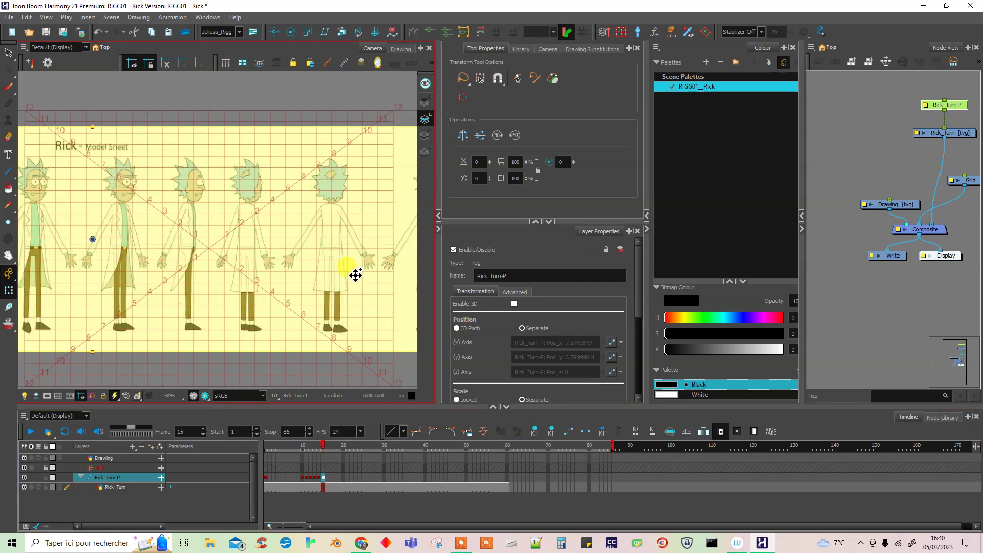
key(Left)
key(Left)
key(Left)
key(Left)
key(Left)
key(Left)
key(Left)
key(Left)
key(Left)
key(Left)
key(Left)
key(Left)
key(Left)
key(Left)
key(Left)
key(Left)
key(Left)
key(Left)
key(Left)
key(Left)
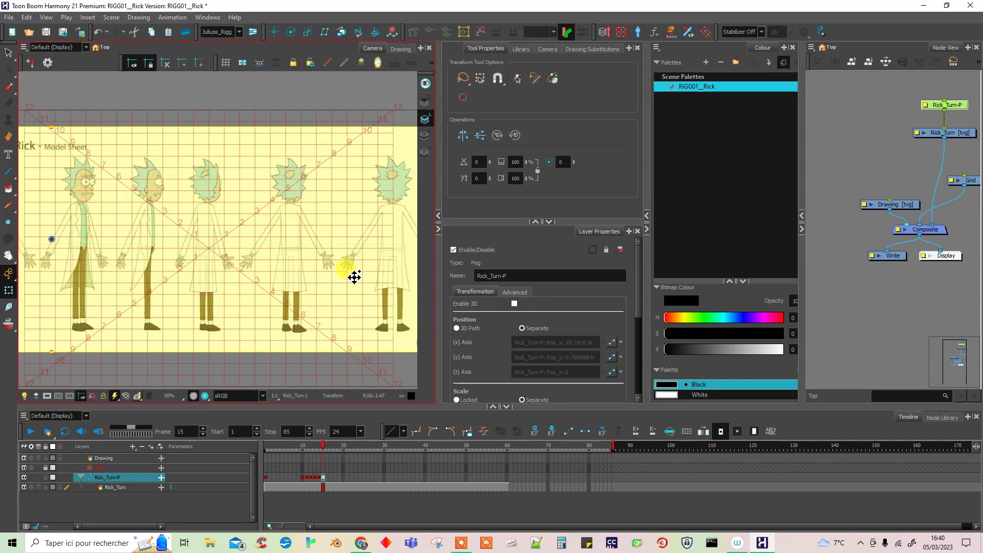
key(Right)
key(Right)
key(Right)
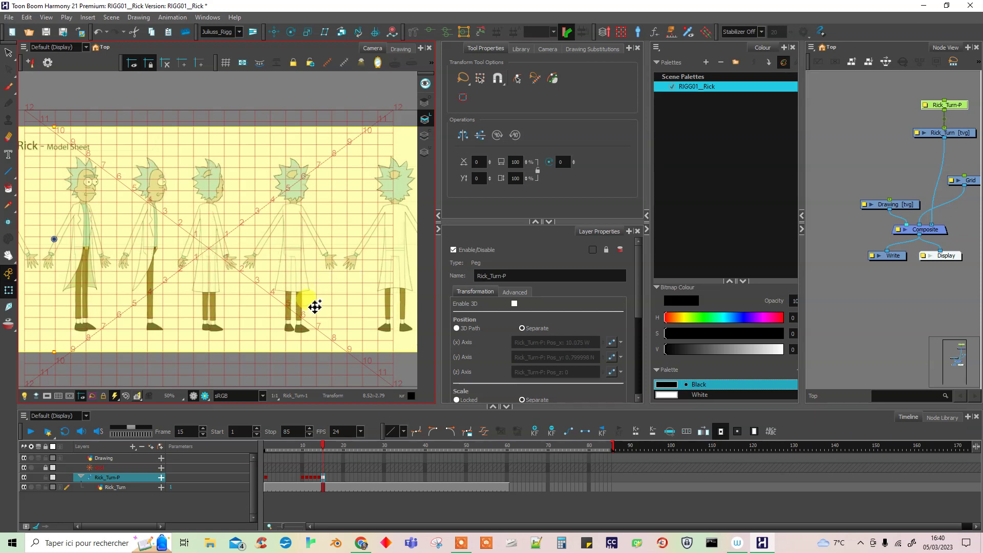
key(Right)
key(Right)
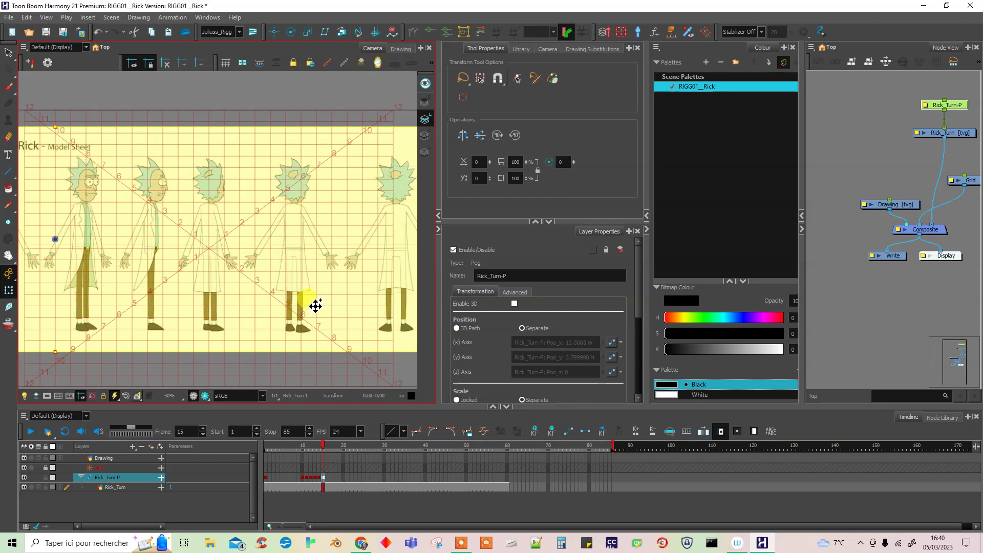
At frame 16, shift the Rick_Turn-P peg left until the second-to-last, back-view Rick pose is centred on the grid
click(333, 476)
click(327, 477)
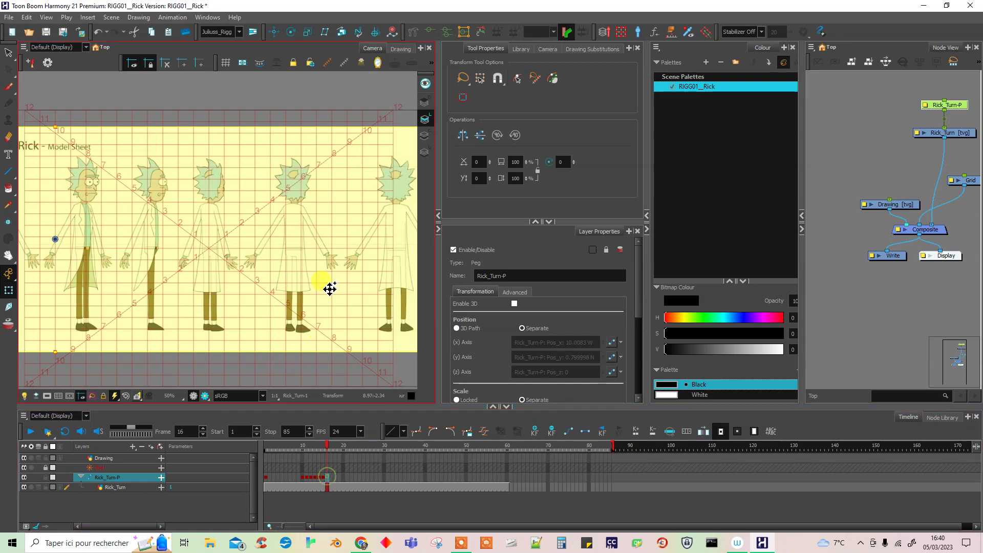
key(shift+Left)
key(shift+Left)
key(shift+Left)
key(shift+Left)
key(shift+Left)
key(shift+Left)
key(shift+Left)
key(shift+Left)
key(shift+Left)
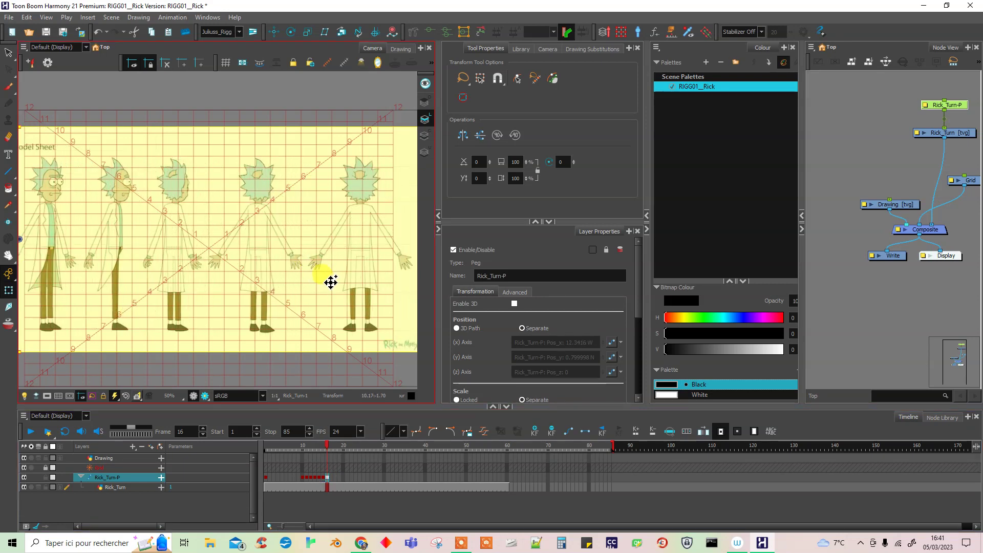
key(shift+Left)
key(shift+Left)
key(shift+Left)
key(shift+Left)
key(shift+Left)
key(shift+Left)
key(shift+Left)
key(Left)
key(Left)
key(Left)
key(Left)
key(Left)
key(Left)
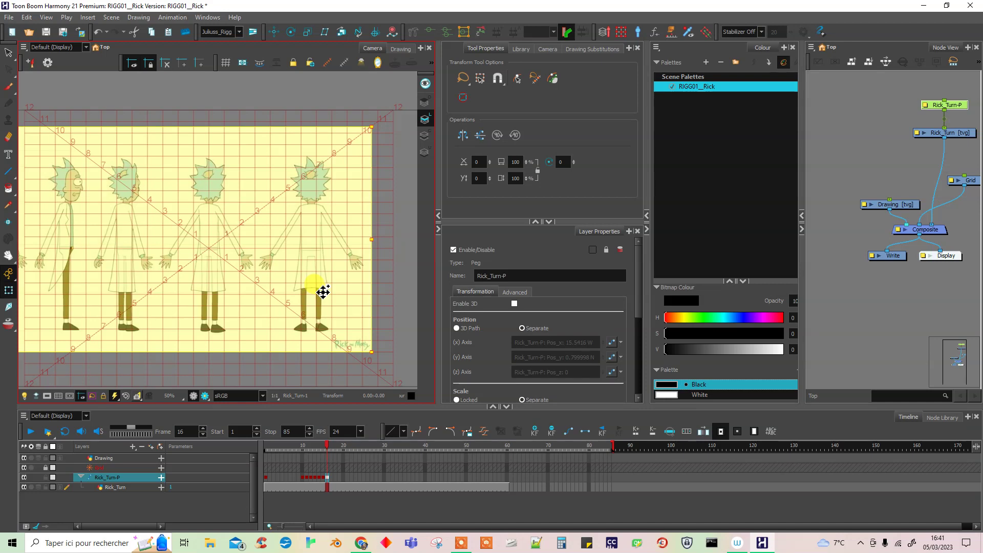
At frame 17, shift the Rick_Turn-P peg left until the last back-view Rick pose is centred on the grid
click(331, 477)
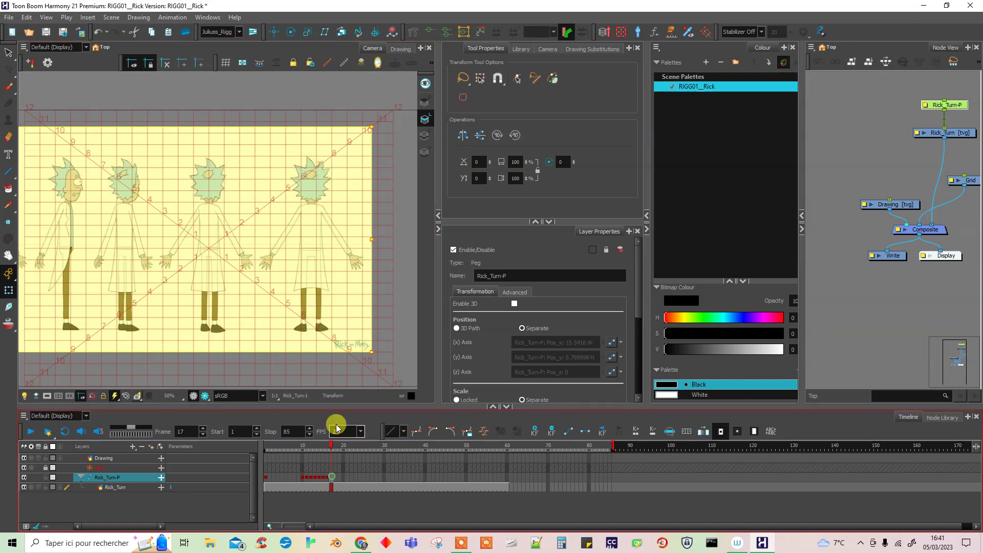
key(shift+Left)
key(shift+Left)
key(shift+Left)
key(shift+Left)
key(shift+Left)
key(shift+Left)
key(shift+Left)
key(shift+Left)
key(shift+Left)
key(shift+Left)
key(shift+Left)
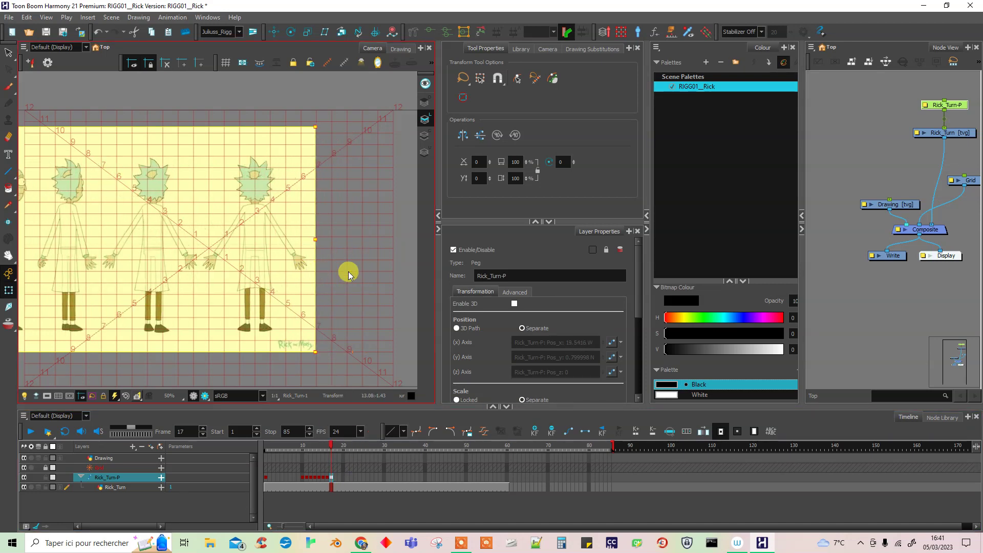
key(shift+Left)
key(shift+Left)
key(shift+Left)
key(shift+Left)
key(shift+Left)
key(shift+Left)
key(shift+Left)
key(shift+Left)
key(shift+Left)
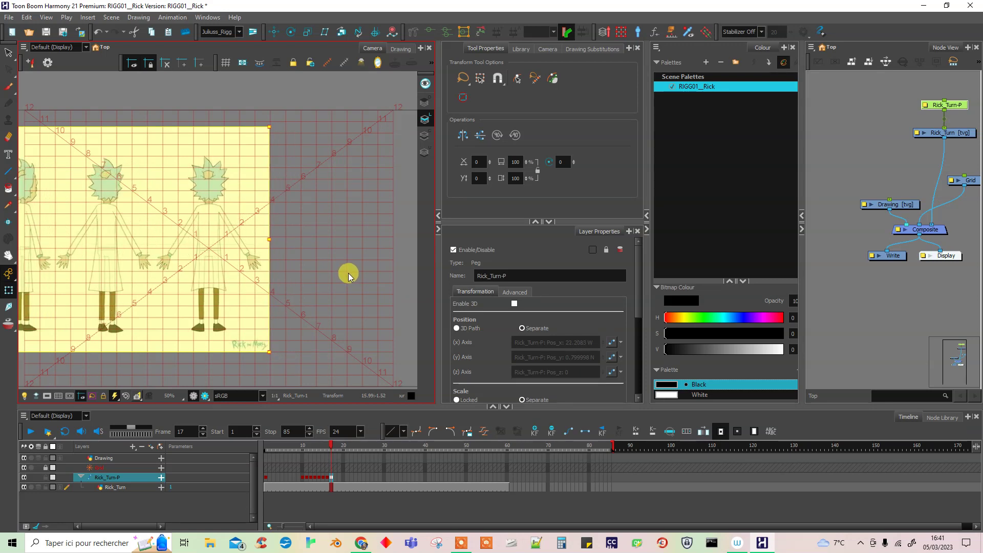
Return to frame 1, then lock the Rick_Turn-P peg and Rick_Turn drawing layers and collapse the peg
drag(336, 445, 263, 445)
click(46, 477)
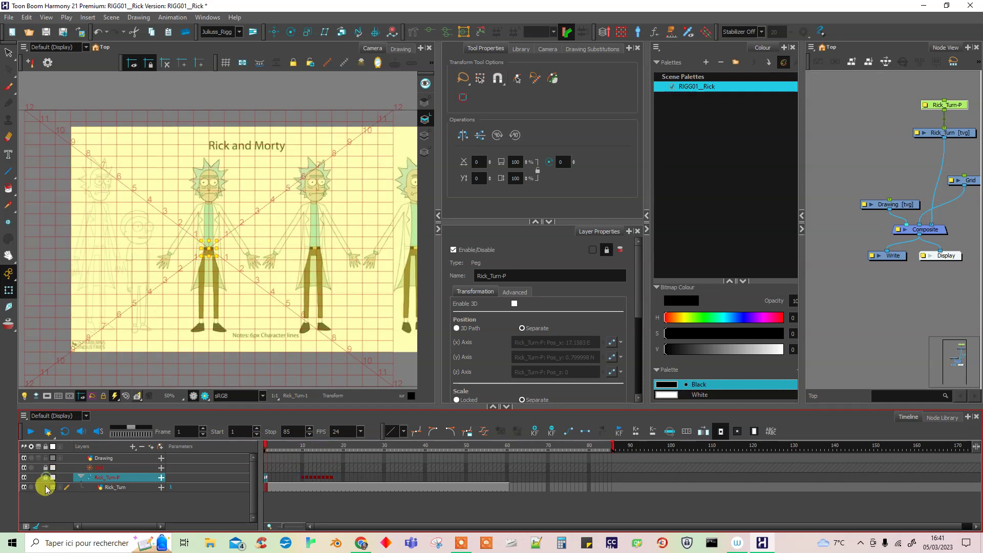
click(45, 487)
click(81, 477)
click(319, 508)
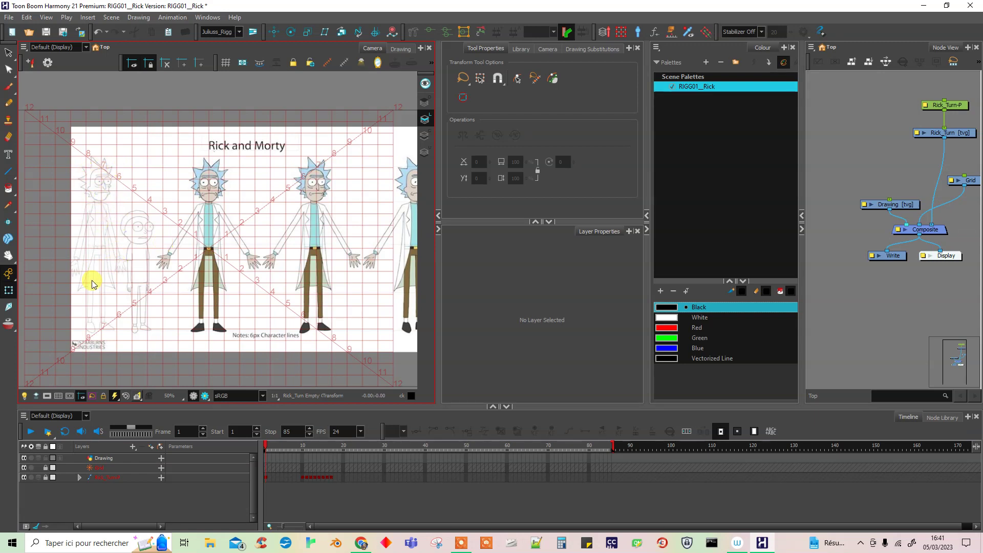
Enlarge the Camera view by reducing the timeline's height and widening the view, and save the scene
drag(528, 406, 522, 423)
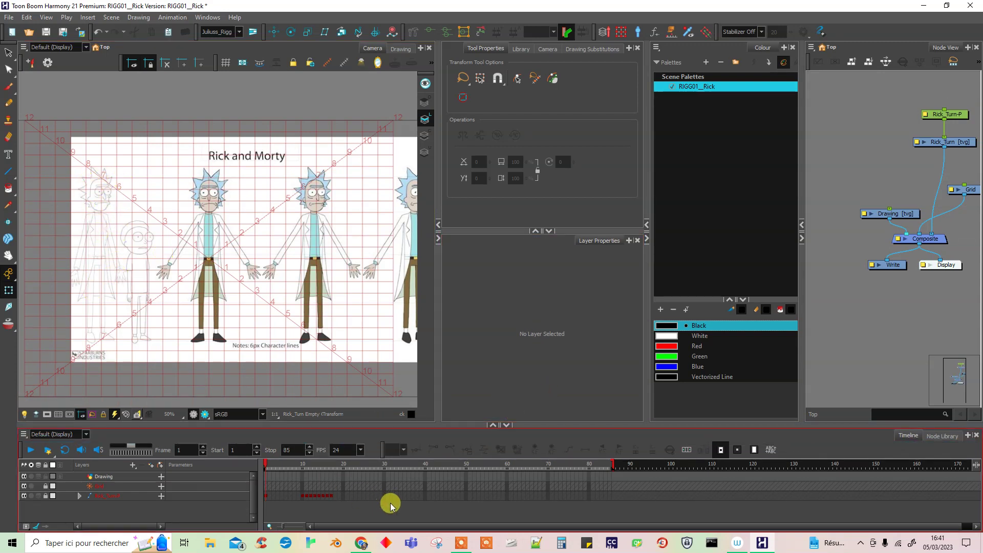
click(872, 295)
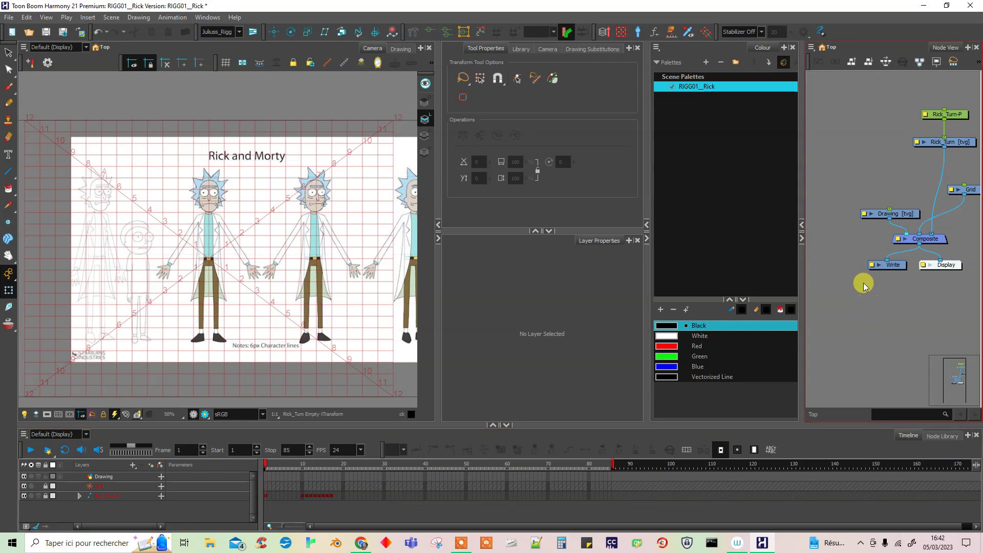
scroll(263, 336, up, 1)
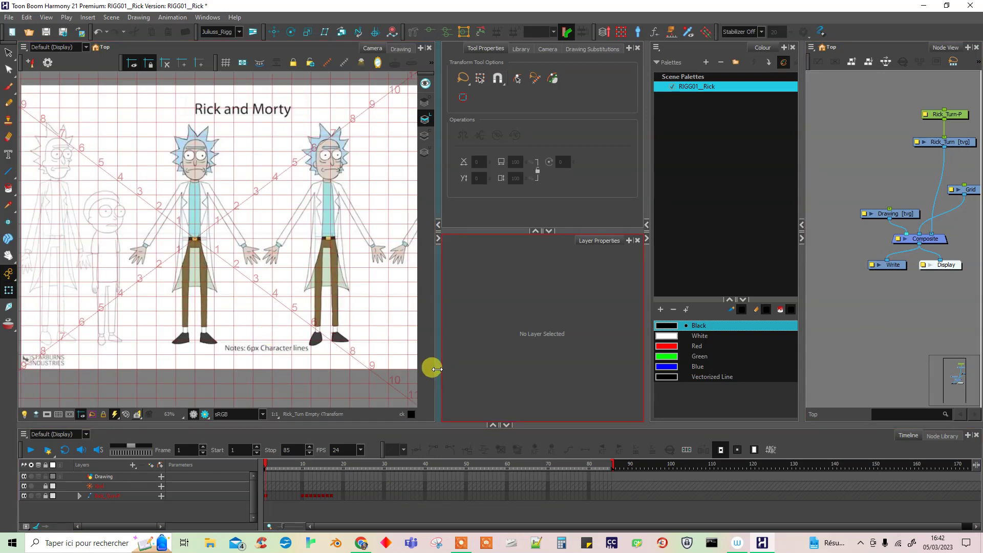
drag(433, 369, 495, 367)
key(ctrl+s)
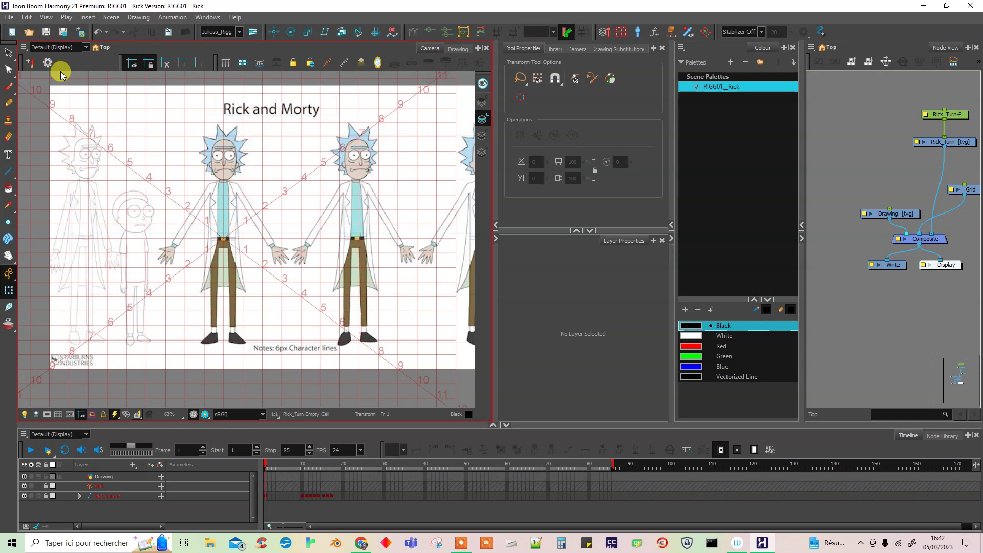
Move the Drawing node away from the other nodes, rename it STRUCTURE, and save the scene
drag(895, 213, 859, 198)
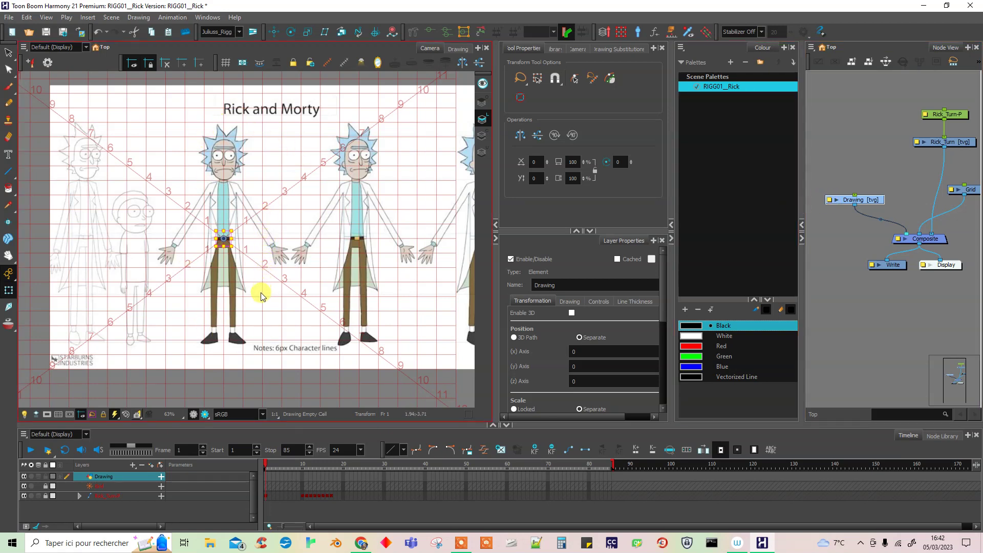
click(829, 201)
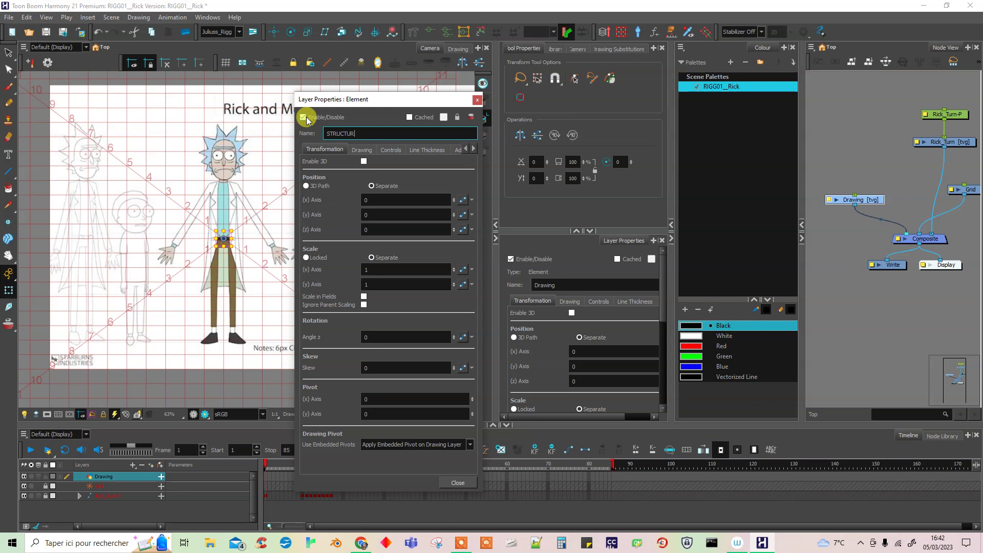
text(STRUCTURE)
click(477, 100)
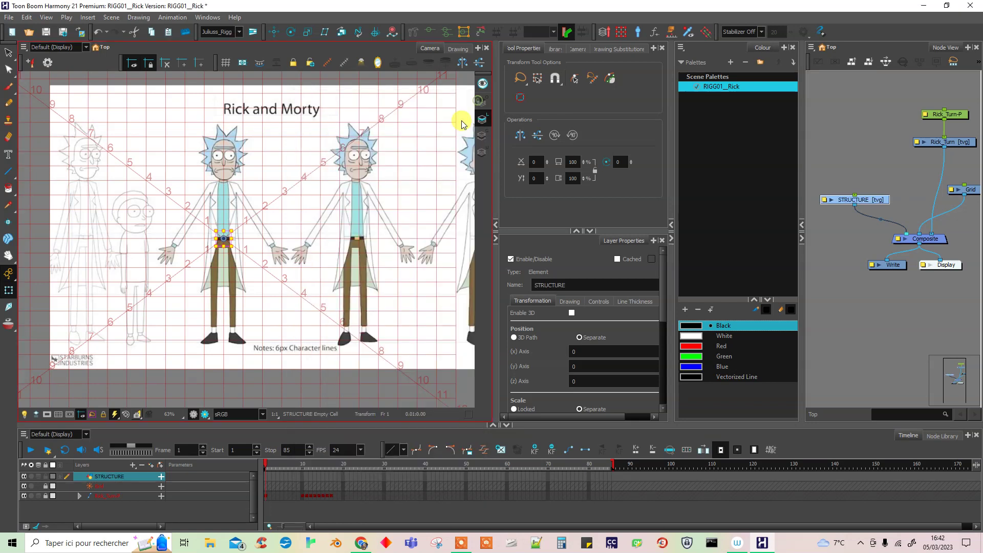
click(861, 315)
key(ctrl+s)
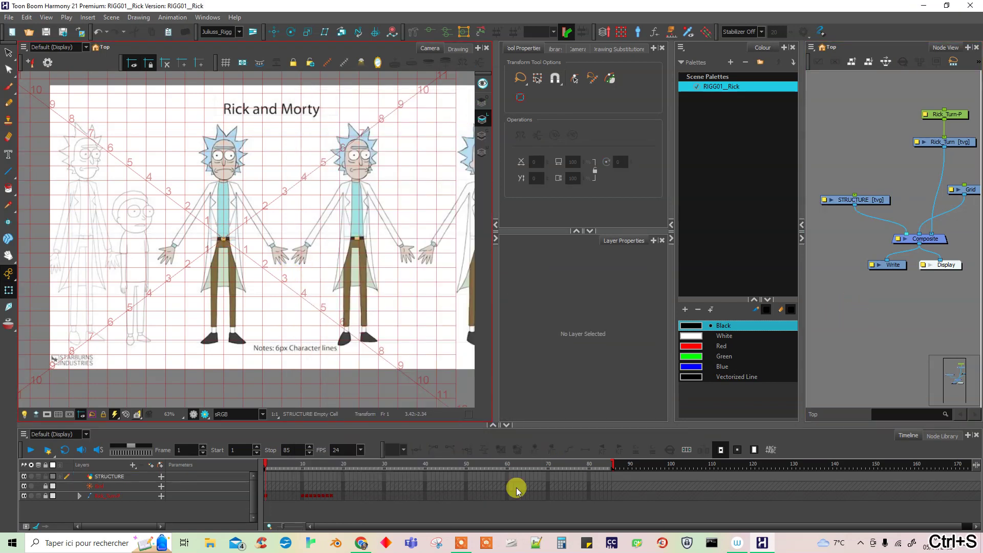